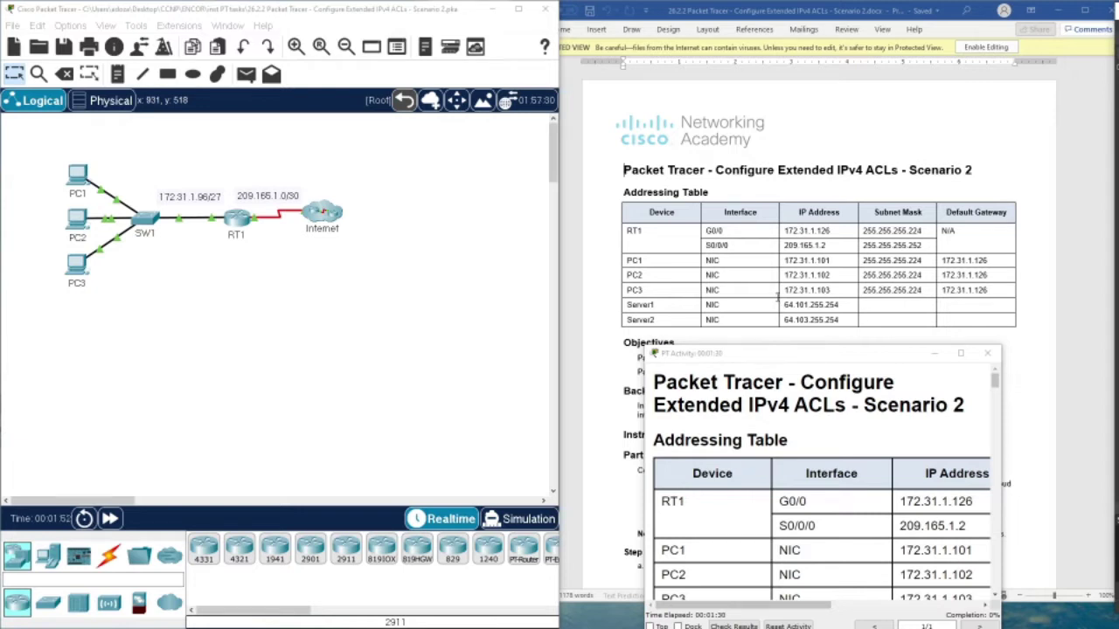
- Read the lab's addressing table, objectives, policy requirements and Step 1 instructions for the named extended ACL
{"action": "left_click", "coordinate": [774, 170]}
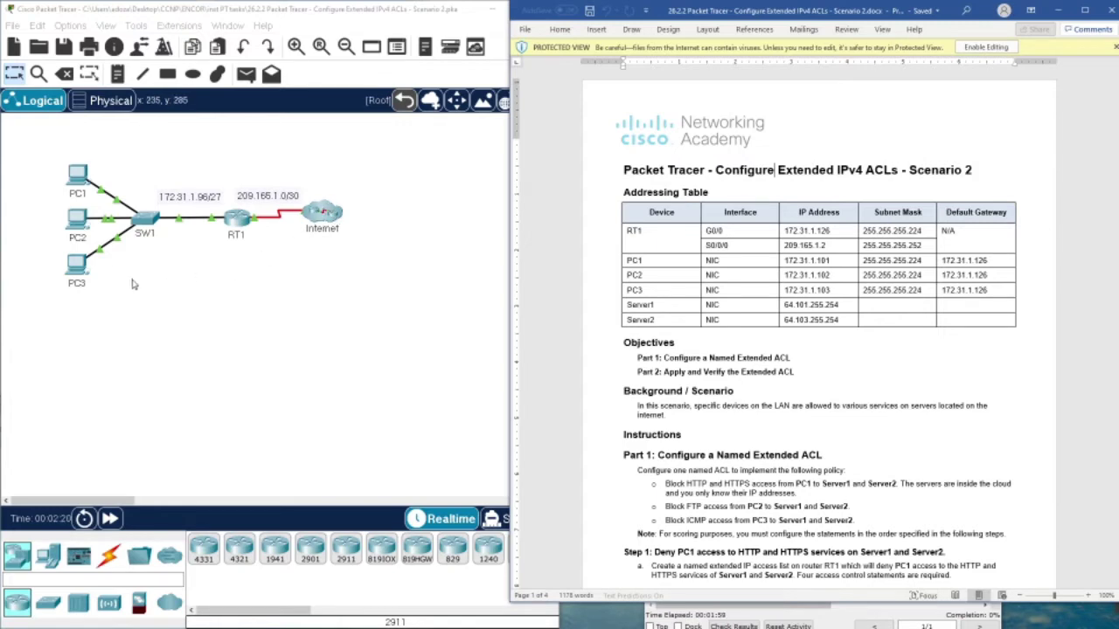
{"action": "scroll", "coordinate": [736, 345], "scroll_direction": "down", "scroll_amount": 4}
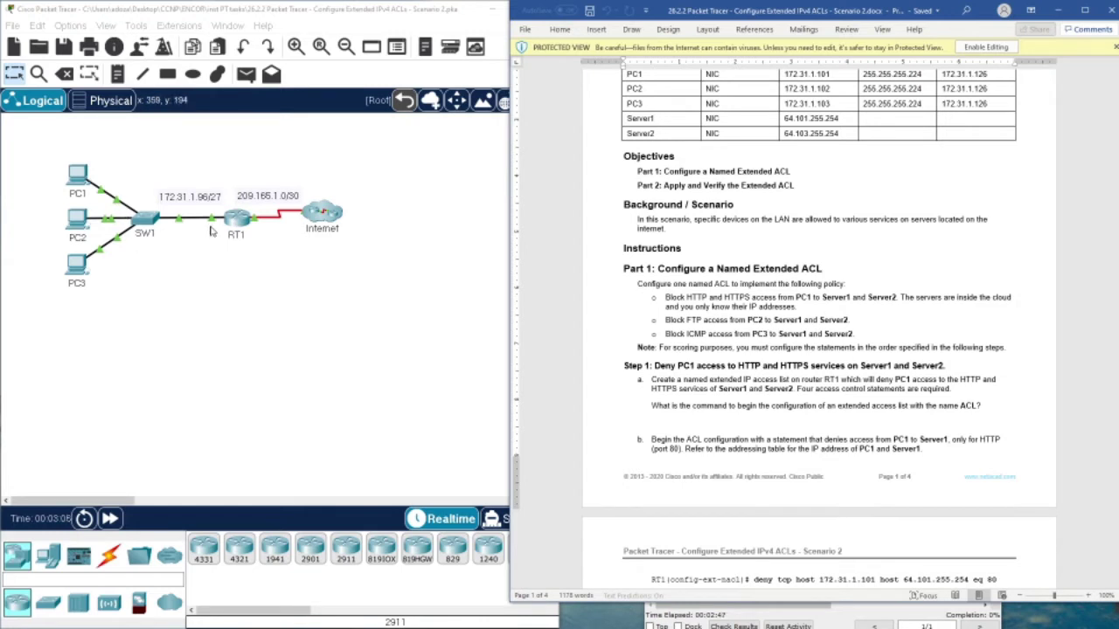
{"action": "scroll", "coordinate": [700, 329], "scroll_direction": "down", "scroll_amount": 2}
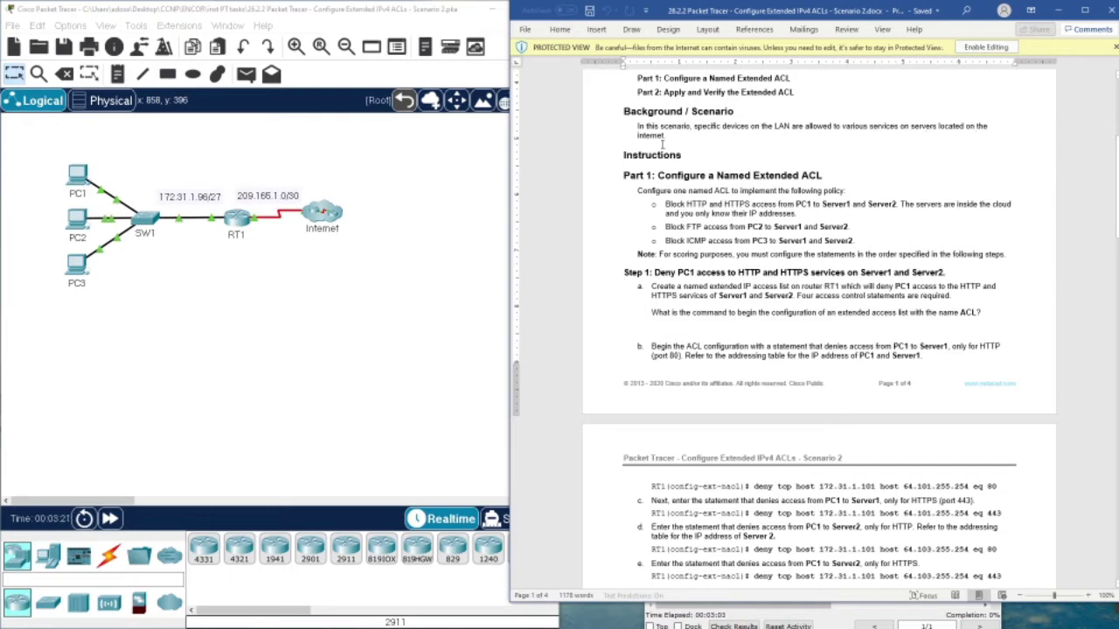
{"action": "scroll", "coordinate": [662, 144], "scroll_direction": "down", "scroll_amount": 3}
{"action": "scroll", "coordinate": [662, 144], "scroll_direction": "up", "scroll_amount": 3}
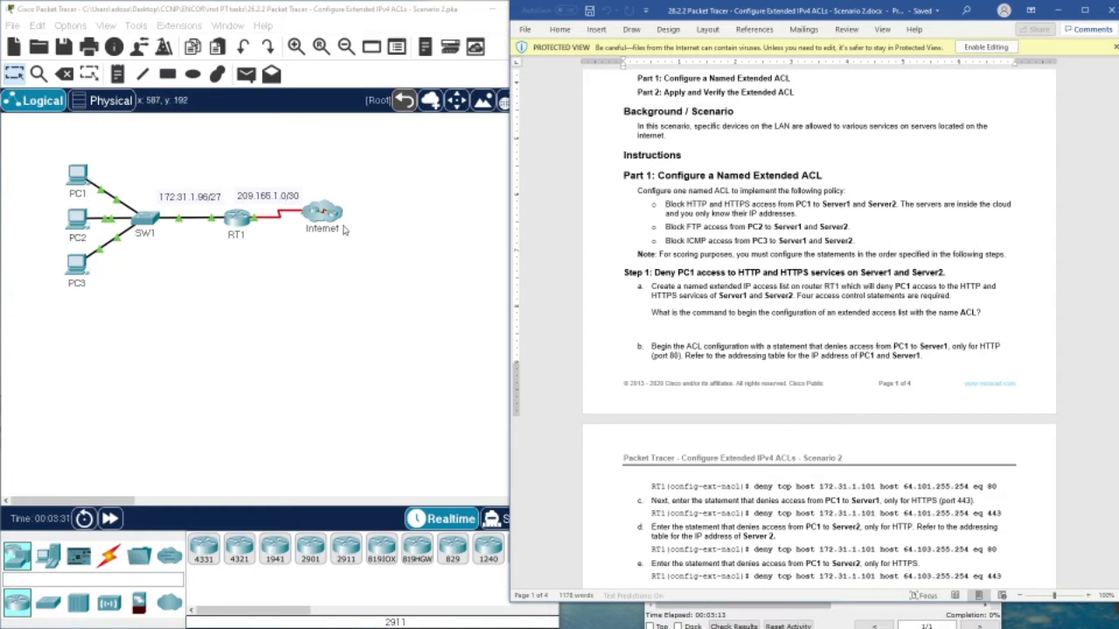
{"action": "scroll", "coordinate": [828, 314], "scroll_direction": "down", "scroll_amount": 3}
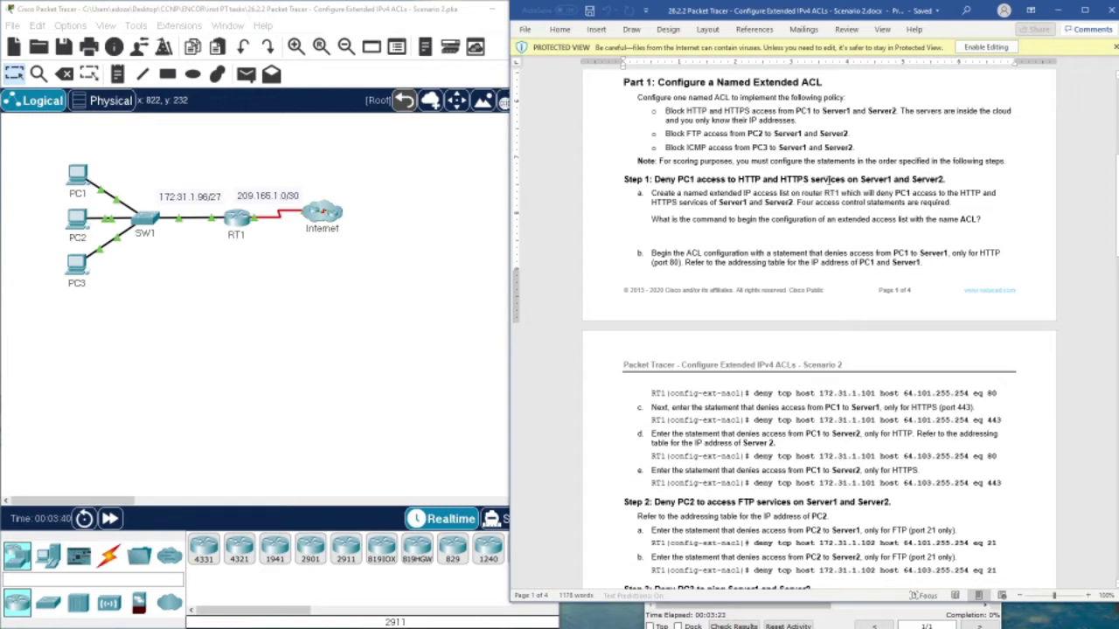
{"action": "scroll", "coordinate": [890, 181], "scroll_direction": "up", "scroll_amount": 5}
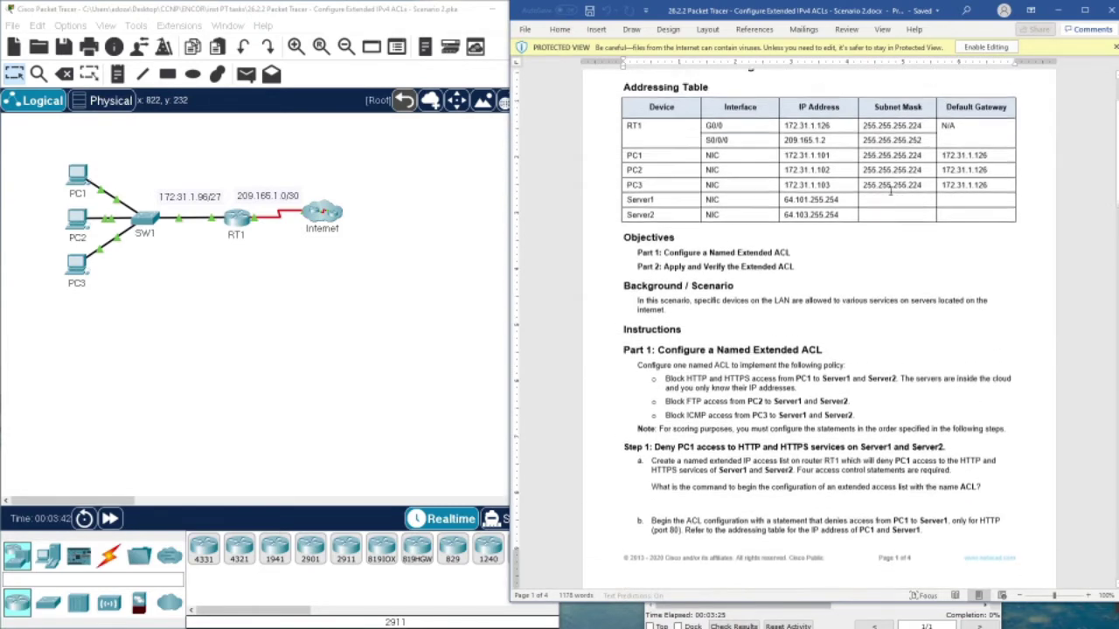
{"action": "scroll", "coordinate": [731, 248], "scroll_direction": "down", "scroll_amount": 4}
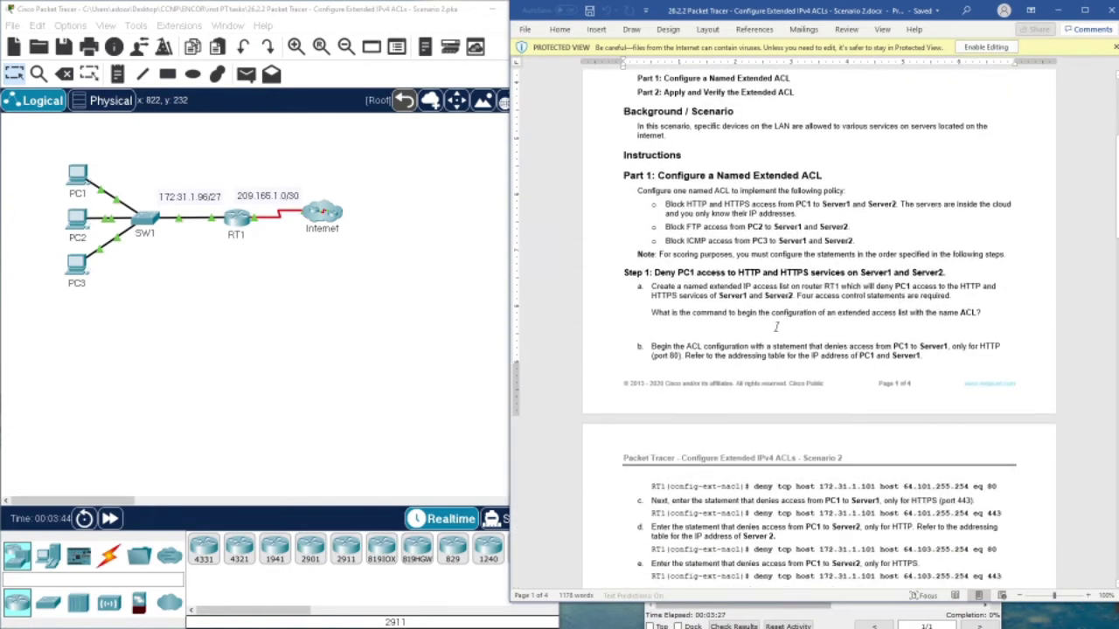
{"action": "scroll", "coordinate": [798, 308], "scroll_direction": "down", "scroll_amount": 2}
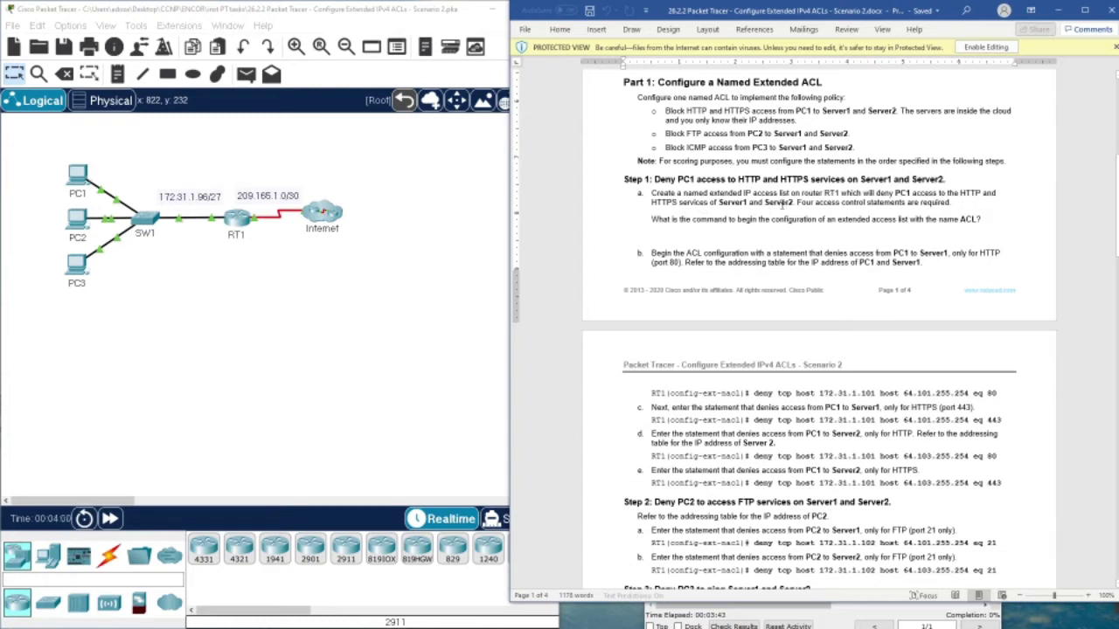
{"action": "left_click_drag", "start_coordinate": [953, 205], "coordinate": [798, 203]}
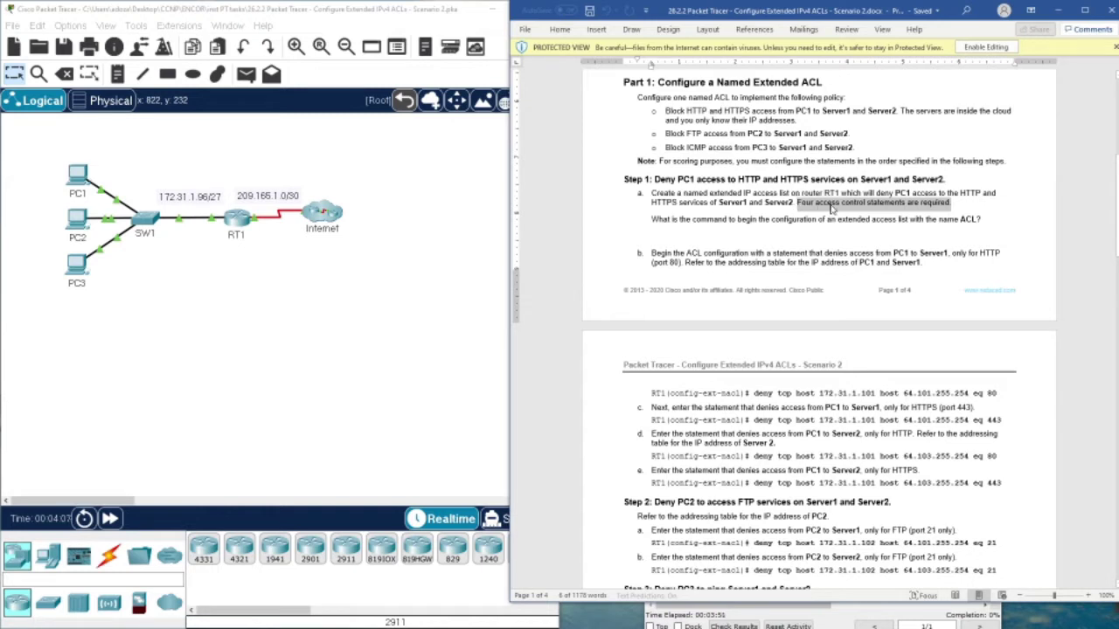
- Enable editing of the lab document and replace the hidden answer to the Step 1a command question with "Ip access-list extended ACL"
{"action": "left_click", "coordinate": [657, 233]}
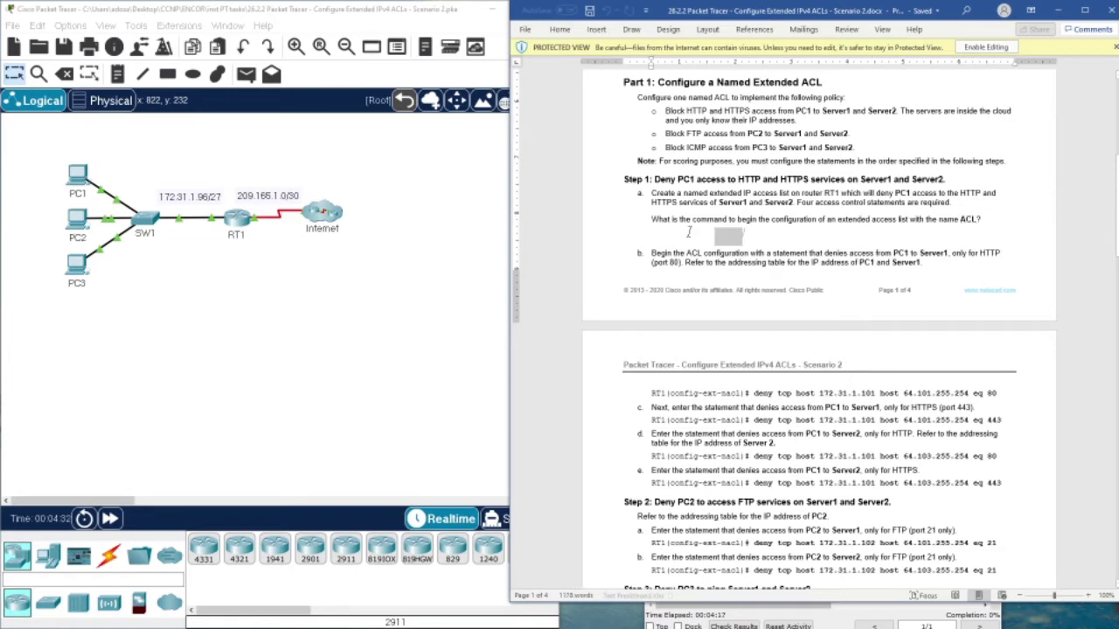
{"action": "left_click_drag", "start_coordinate": [689, 231], "coordinate": [651, 236]}
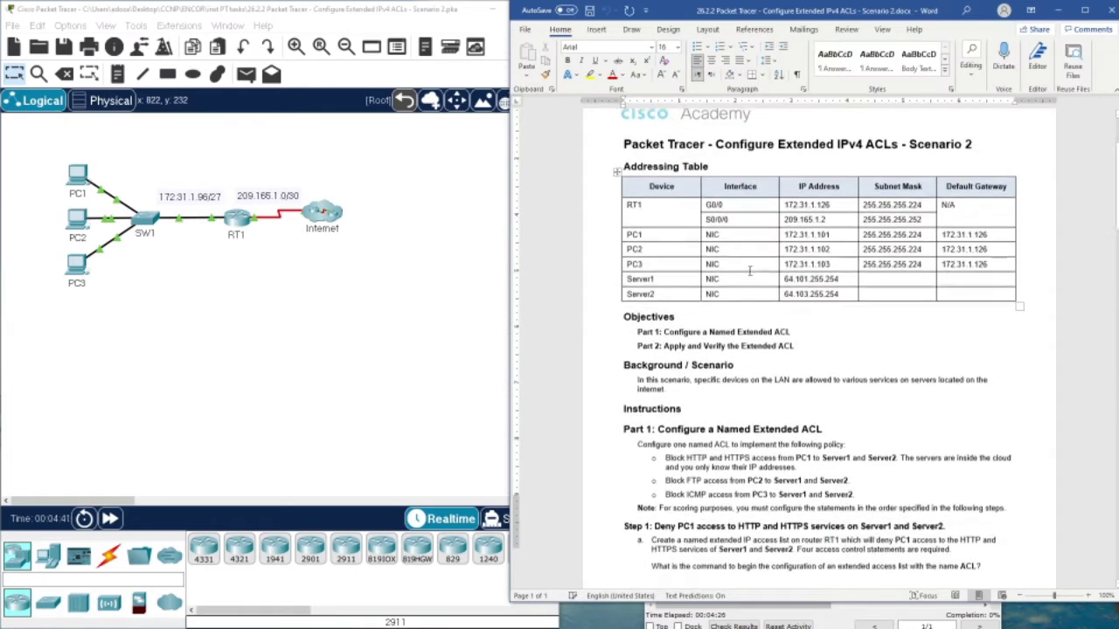
{"action": "scroll", "coordinate": [725, 182], "scroll_direction": "down", "scroll_amount": 5}
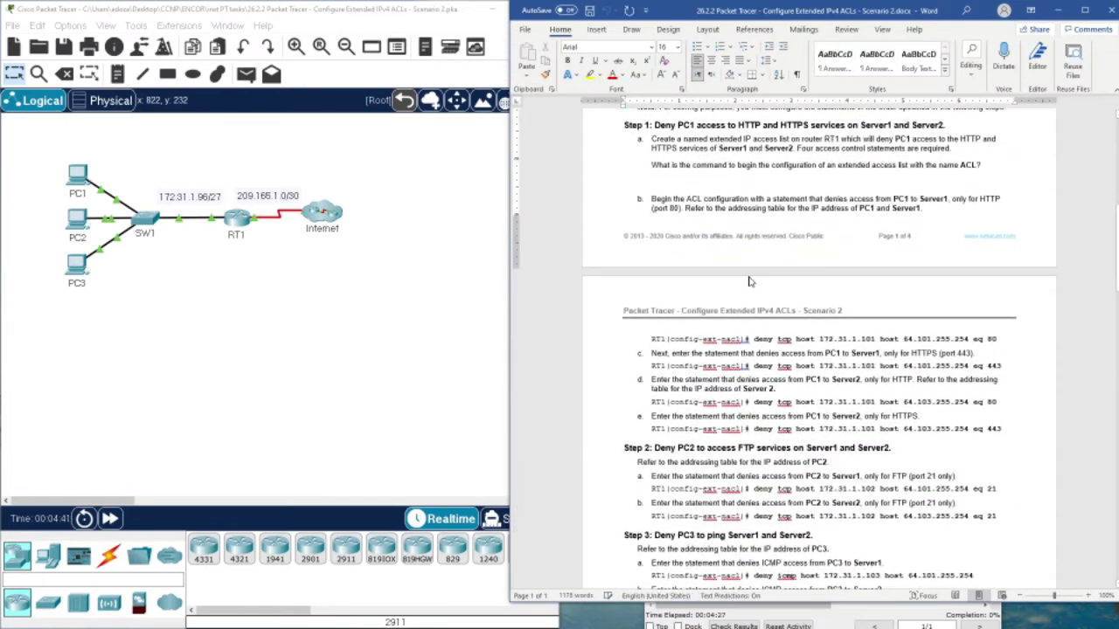
{"action": "left_click_drag", "start_coordinate": [748, 183], "coordinate": [651, 181]}
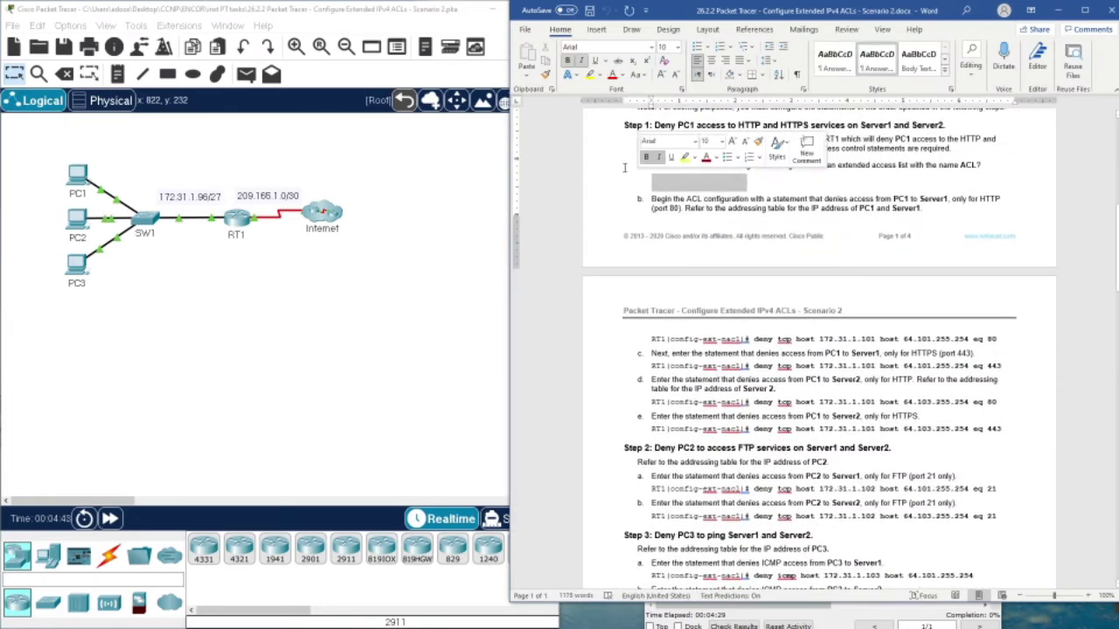
{"action": "key", "text": "Delete"}
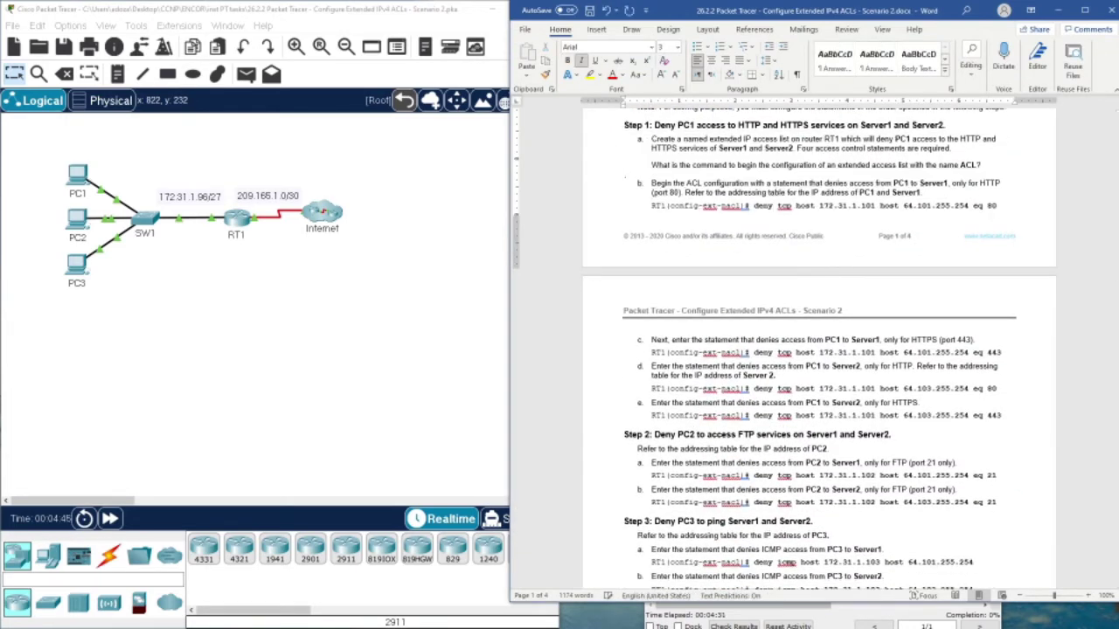
{"action": "left_click", "coordinate": [985, 170]}
{"action": "key", "text": "Return"}
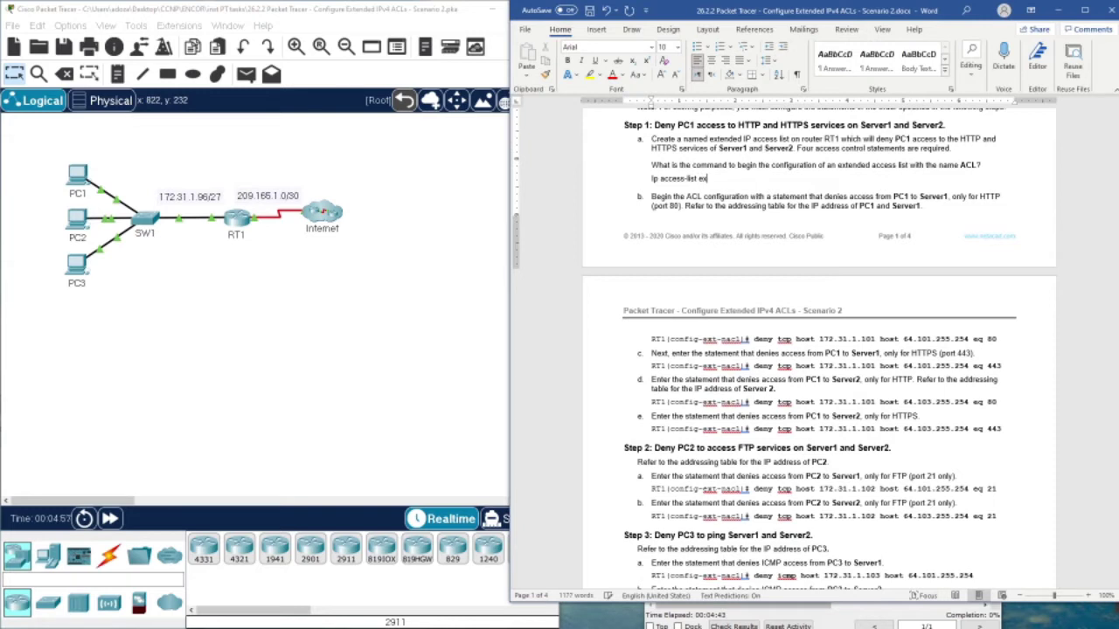
{"action": "type", "text": "ACL"}
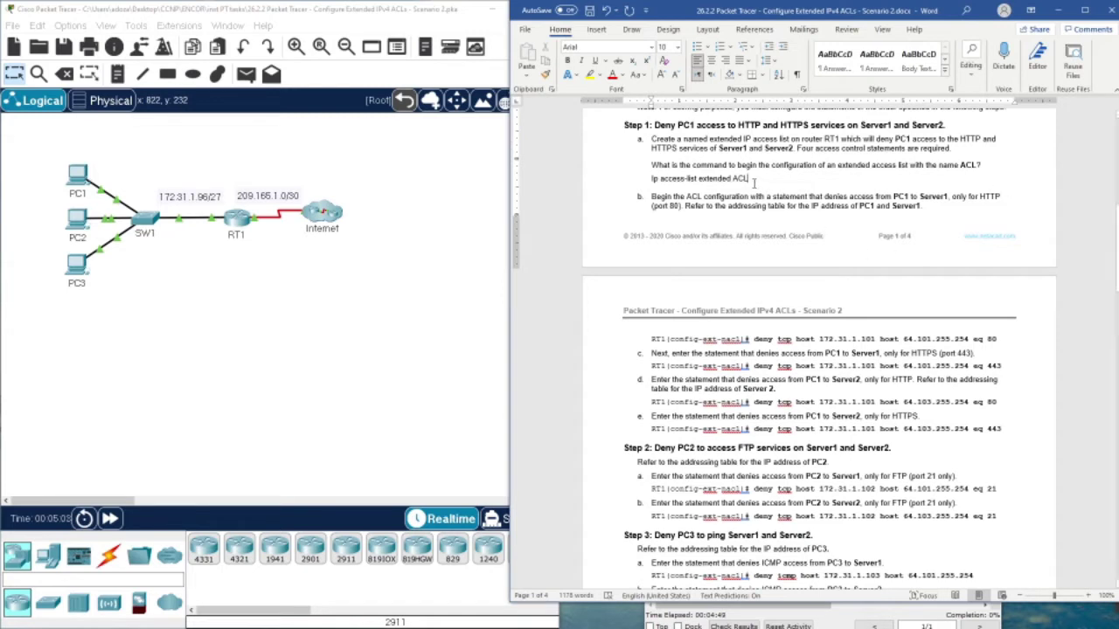
- Highlight the "Ip access-list extended ACL" answer line in yellow
{"action": "left_click_drag", "start_coordinate": [752, 179], "coordinate": [650, 179]}
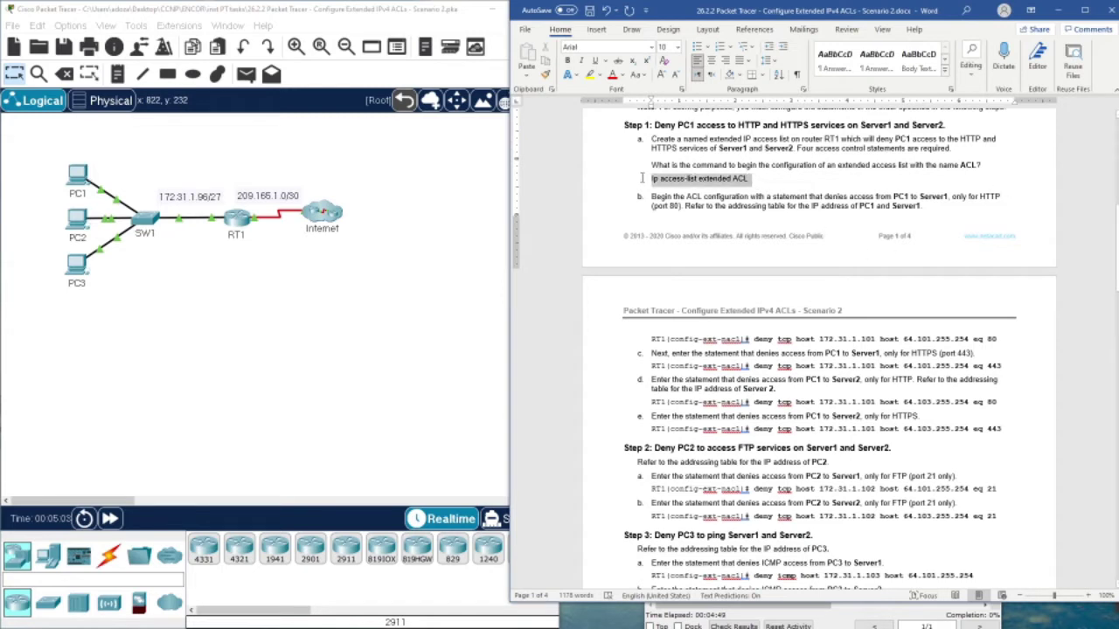
{"action": "left_click", "coordinate": [590, 75]}
{"action": "left_click_drag", "start_coordinate": [650, 179], "coordinate": [751, 179]}
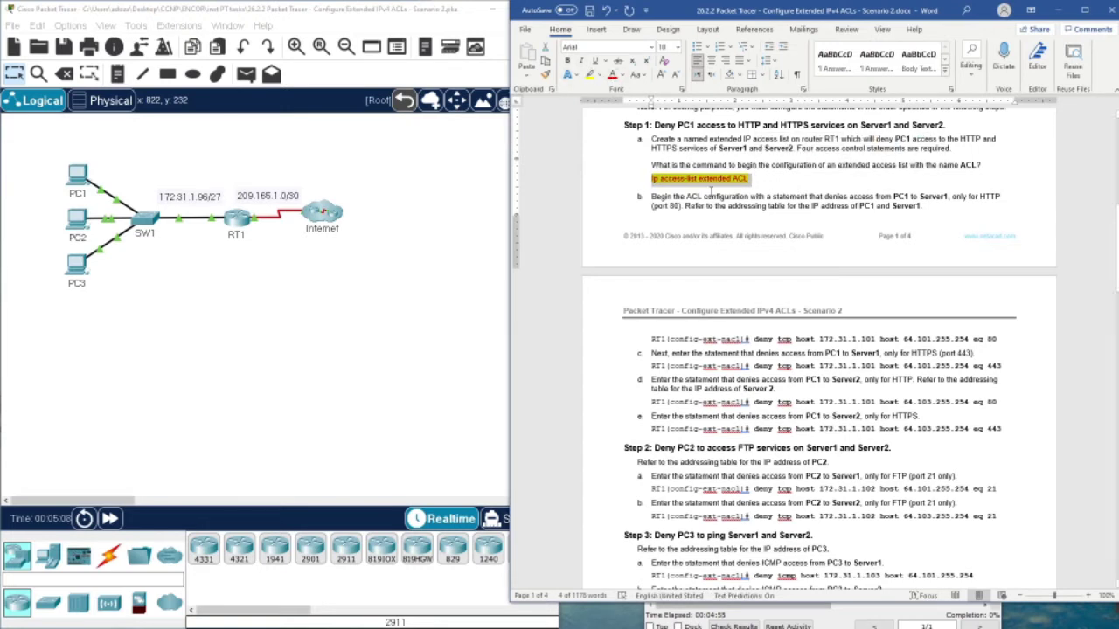
{"action": "left_click", "coordinate": [717, 247]}
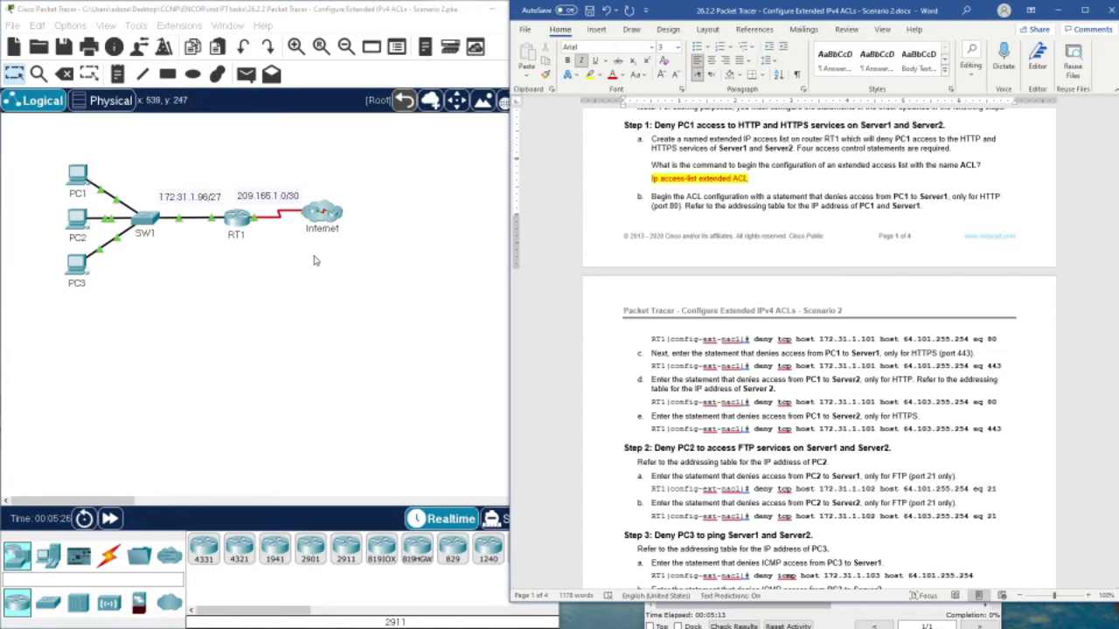
- Open the command line of router RT1 in Packet Tracer and enter global configuration mode with en and conf t
{"action": "left_click", "coordinate": [235, 219]}
{"action": "left_click_drag", "start_coordinate": [535, 121], "coordinate": [325, 106]}
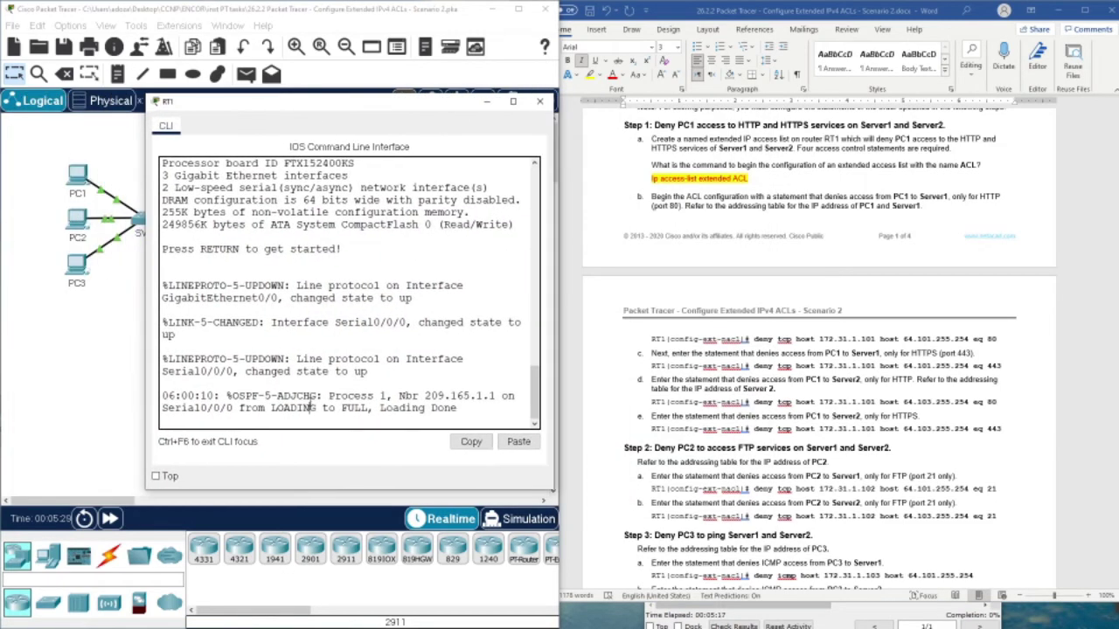
{"action": "key", "text": "Return"}
{"action": "key", "text": "Return"}
{"action": "key", "text": "Return"}
{"action": "key", "text": "Return"}
{"action": "key", "text": "Return"}
{"action": "type", "text": "en"}
{"action": "key", "text": "Return"}
{"action": "type", "text": "conf t"}
{"action": "key", "text": "Return"}
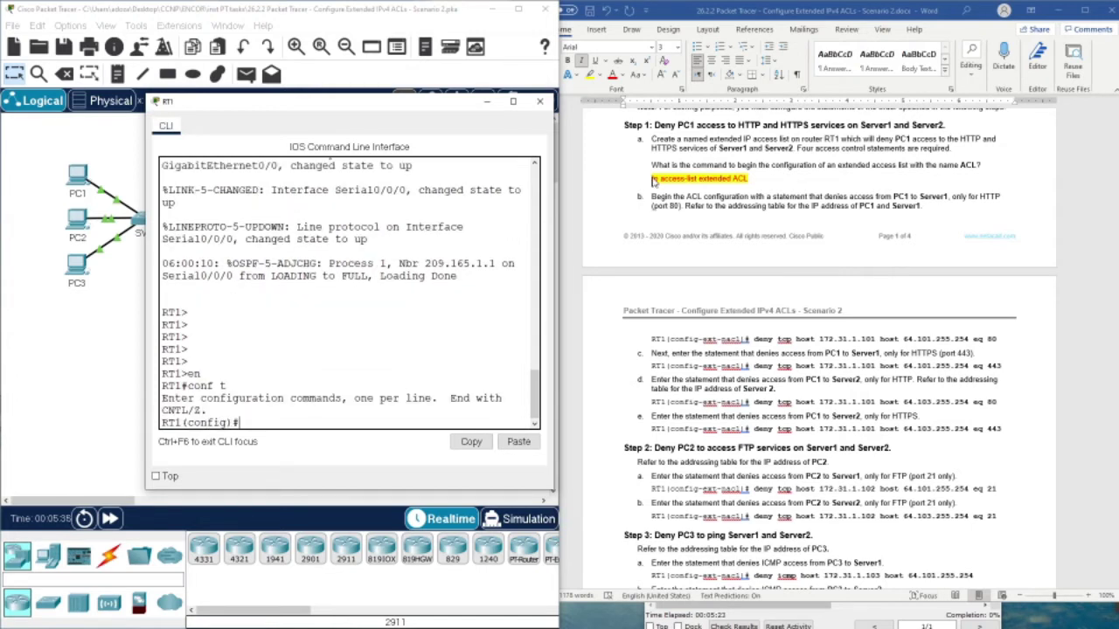
- Create the named extended access list on RT1 with ip access-list extended ACL
{"action": "type", "text": "ip ac"}
{"action": "key", "text": "Tab"}
{"action": "type", "text": "ex"}
{"action": "key", "text": "Tab"}
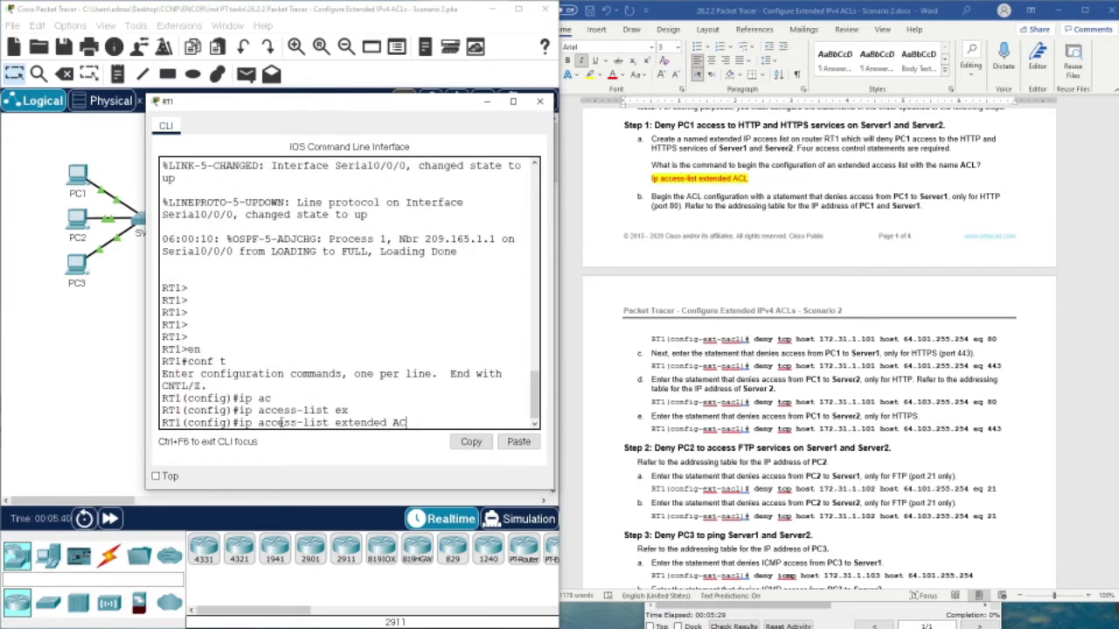
{"action": "key", "text": "Return"}
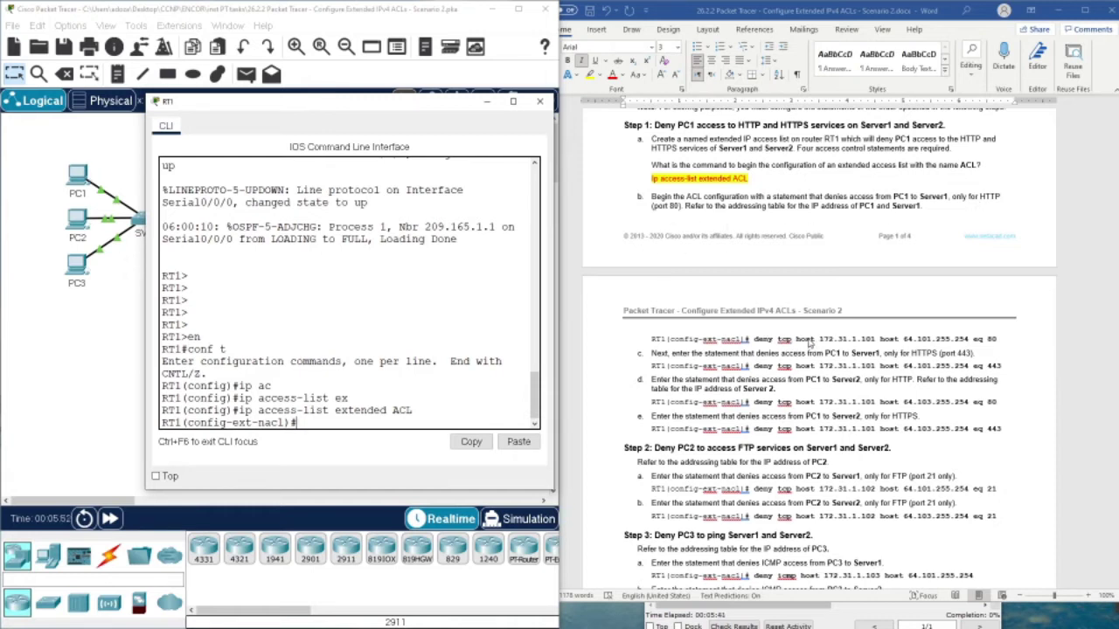
- Copy the PC1-to-Server1 HTTP statement from the lab document into RT1's ACL and run it: deny tcp host 172.31.1.101 host 64.101.255.254 eq 80
{"action": "scroll", "coordinate": [924, 348], "scroll_direction": "up", "scroll_amount": 5}
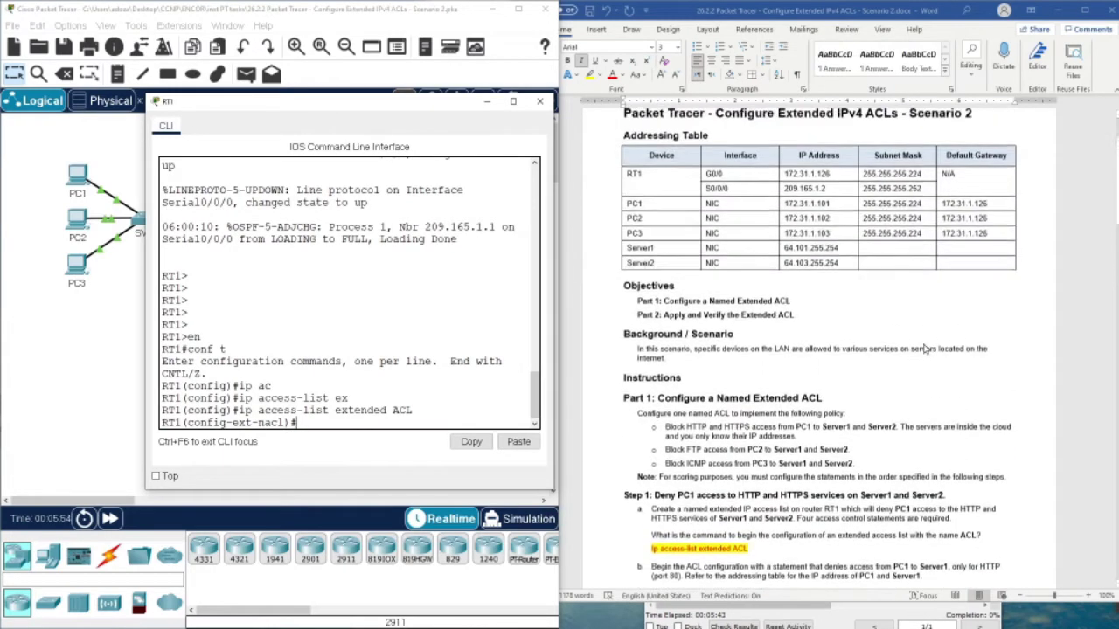
{"action": "scroll", "coordinate": [925, 348], "scroll_direction": "up", "scroll_amount": 2}
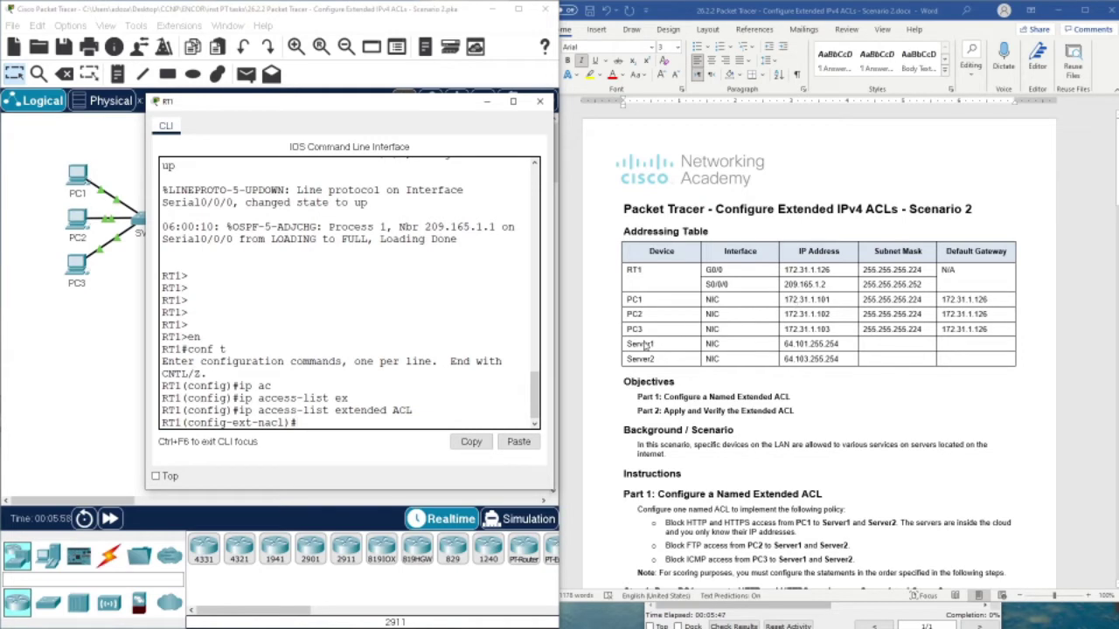
{"action": "scroll", "coordinate": [813, 350], "scroll_direction": "down", "scroll_amount": 5}
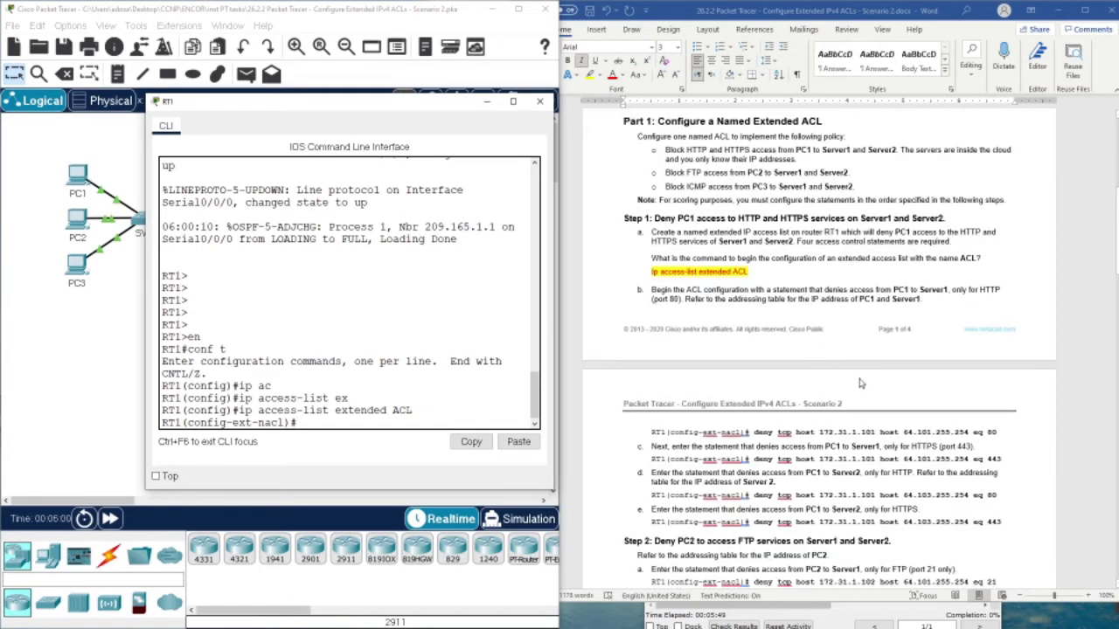
{"action": "left_click", "coordinate": [756, 430]}
{"action": "left_click_drag", "start_coordinate": [755, 431], "coordinate": [996, 431]}
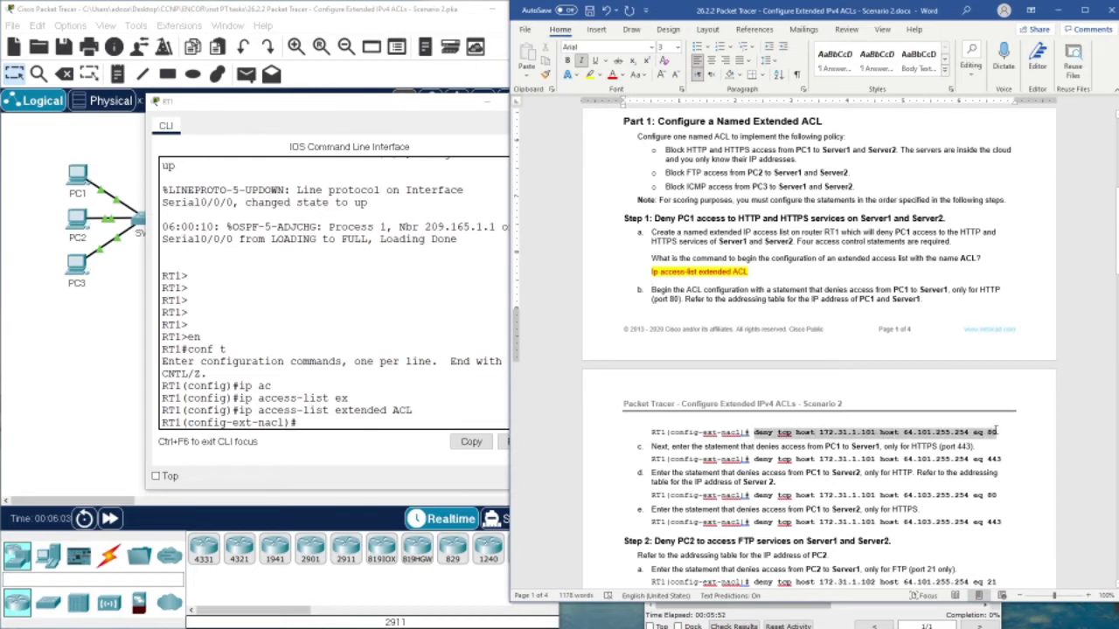
{"action": "right_click", "coordinate": [994, 432]}
{"action": "left_click", "coordinate": [1005, 251]}
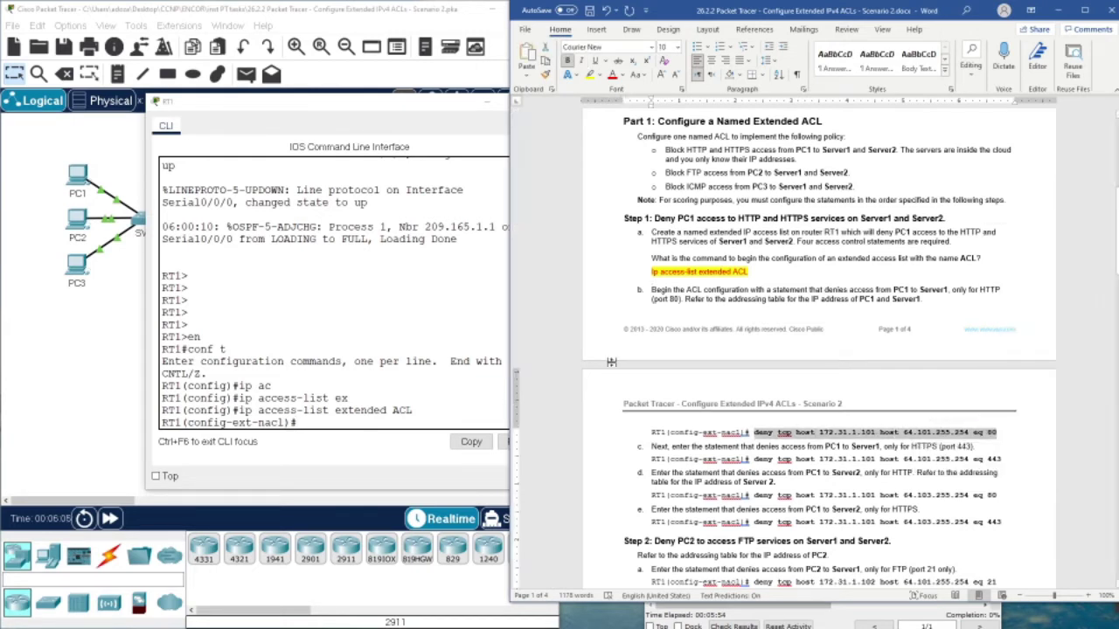
{"action": "right_click", "coordinate": [322, 422]}
{"action": "left_click", "coordinate": [341, 439]}
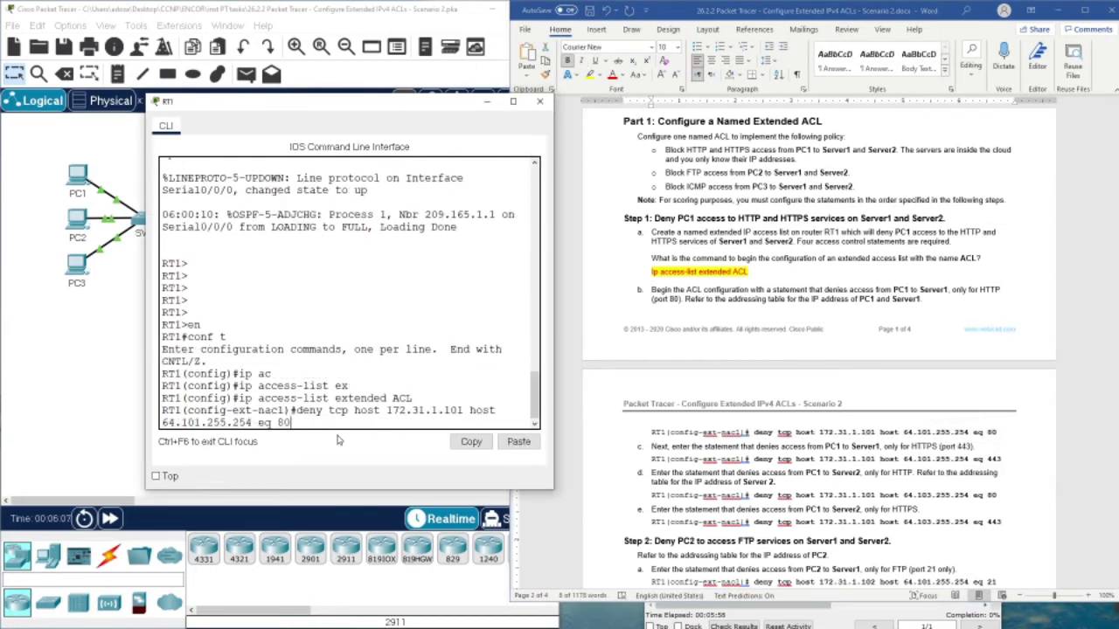
{"action": "key", "text": "Return"}
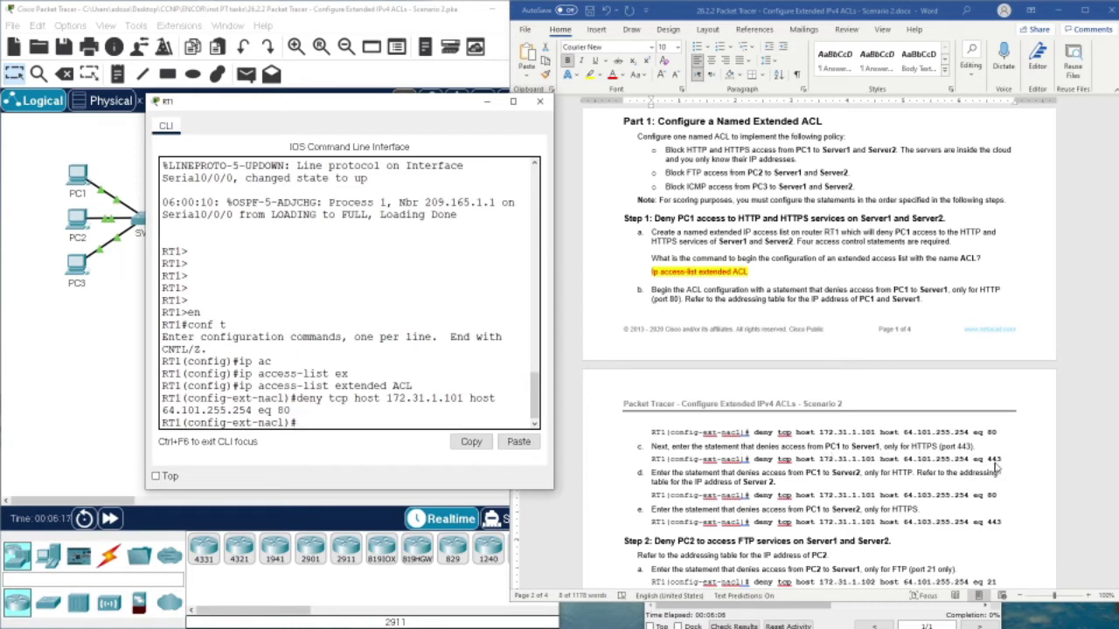
- Copy the PC1-to-Server1 HTTPS statement from the document into RT1's ACL and run it: deny tcp host 172.31.1.101 host 64.101.255.254 eq 443
{"action": "left_click", "coordinate": [758, 460]}
{"action": "left_click_drag", "start_coordinate": [757, 460], "coordinate": [1001, 462]}
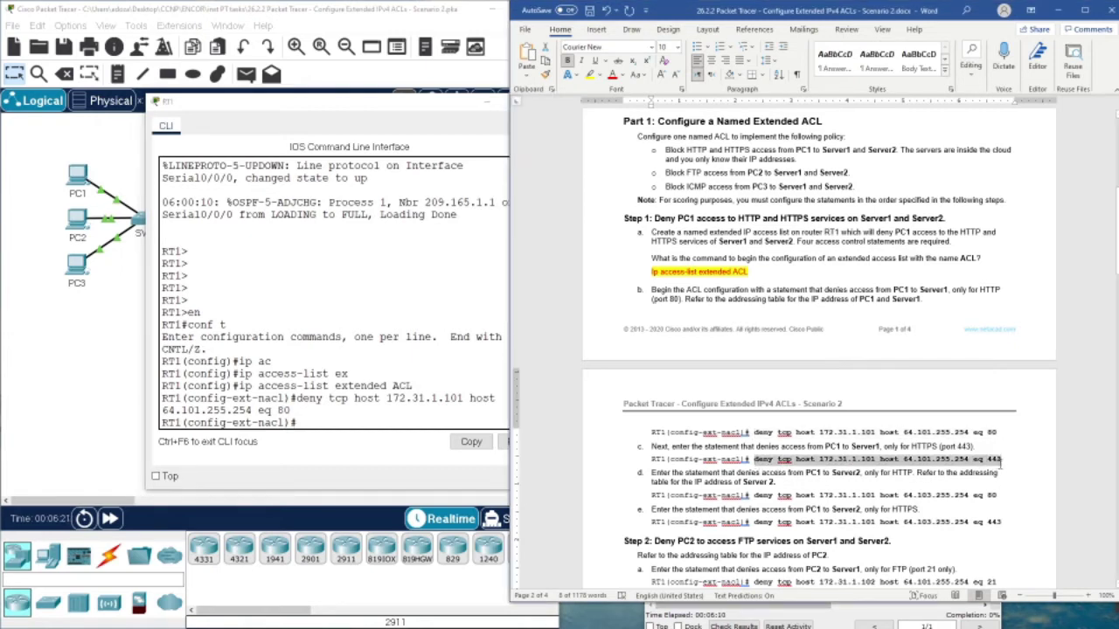
{"action": "right_click", "coordinate": [998, 461]}
{"action": "left_click", "coordinate": [1019, 280]}
{"action": "left_click", "coordinate": [319, 423]}
{"action": "right_click", "coordinate": [319, 423]}
{"action": "left_click", "coordinate": [332, 442]}
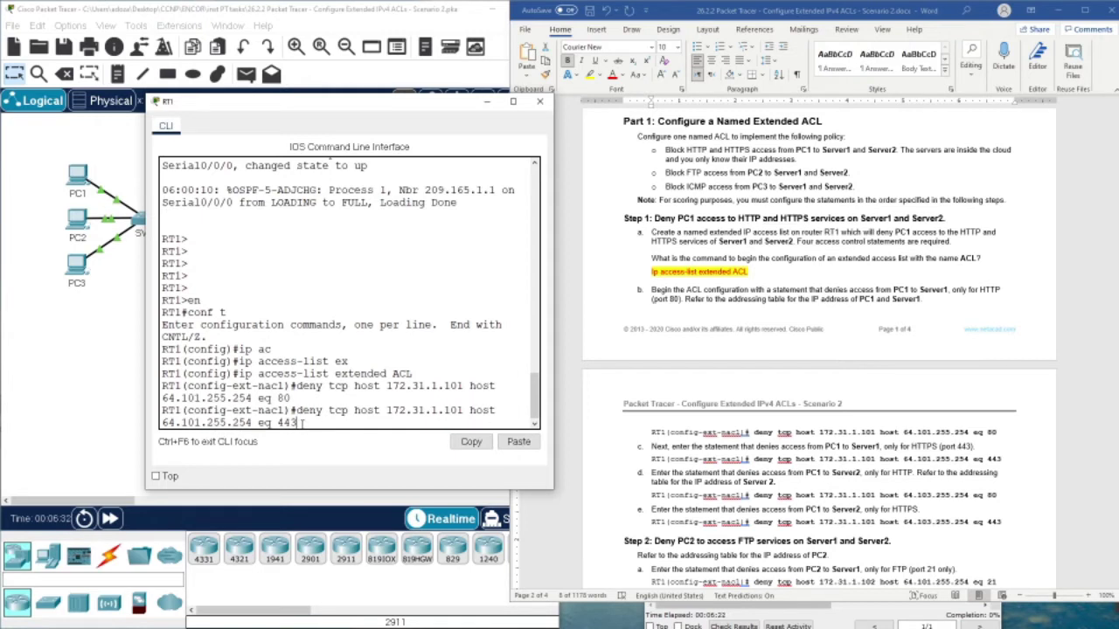
{"action": "key", "text": "Return"}
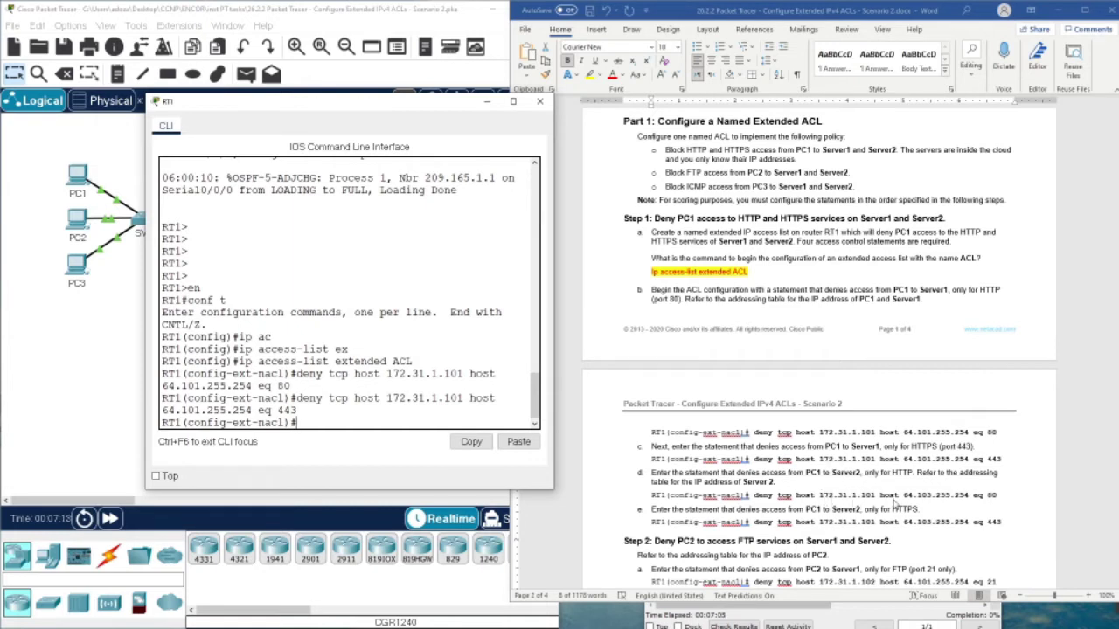
- Copy the PC1-to-Server2 HTTP statement from the lab document into RT1's ACL and run it: deny tcp host 172.31.1.101 host 64.103.255.254 eq 80
{"action": "scroll", "coordinate": [909, 463], "scroll_direction": "up", "scroll_amount": 8}
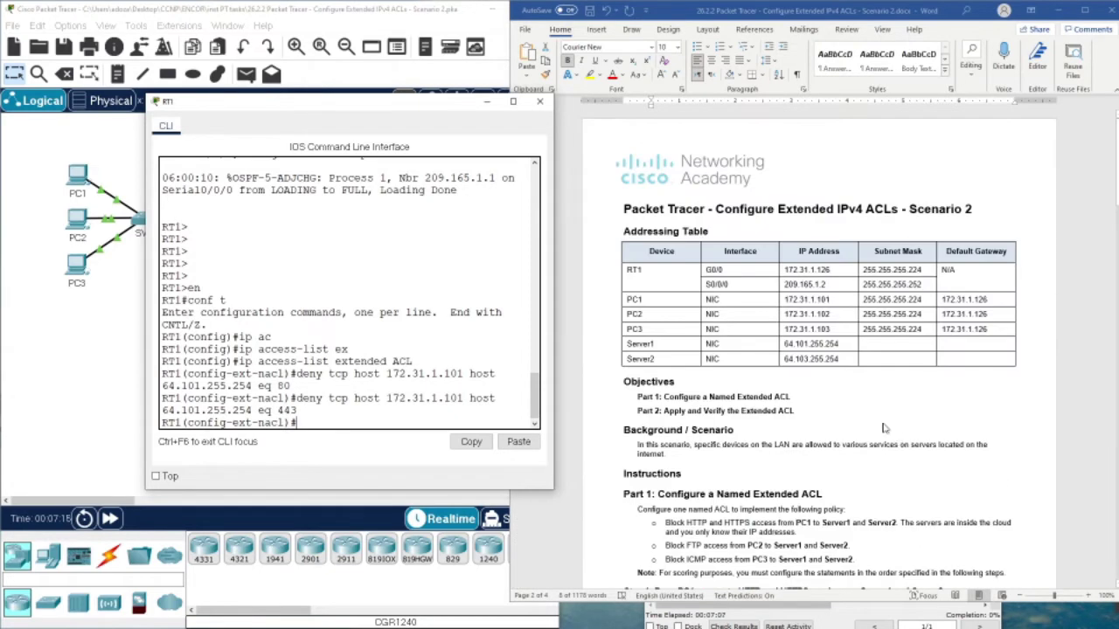
{"action": "scroll", "coordinate": [839, 375], "scroll_direction": "down", "scroll_amount": 10}
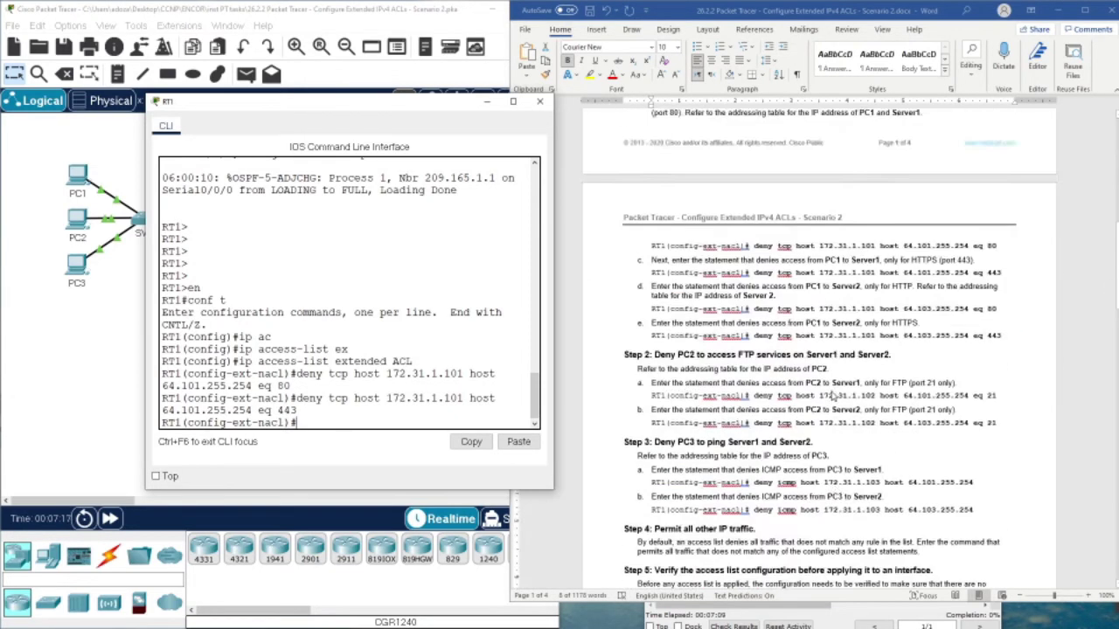
{"action": "left_click_drag", "start_coordinate": [1001, 272], "coordinate": [873, 310]}
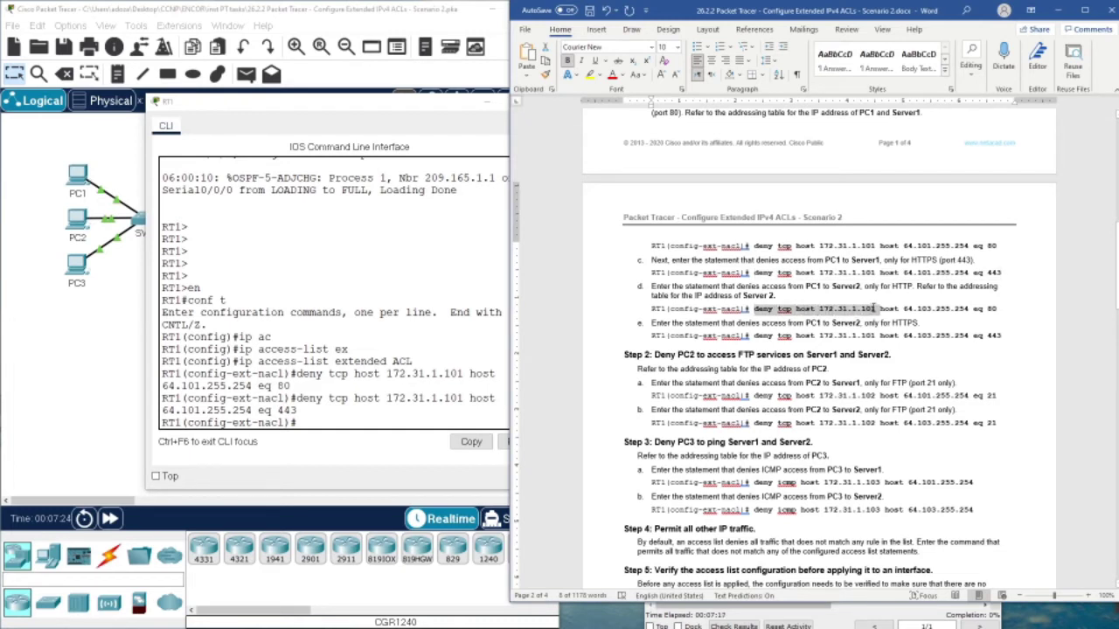
{"action": "left_click_drag", "start_coordinate": [883, 309], "coordinate": [1001, 306]}
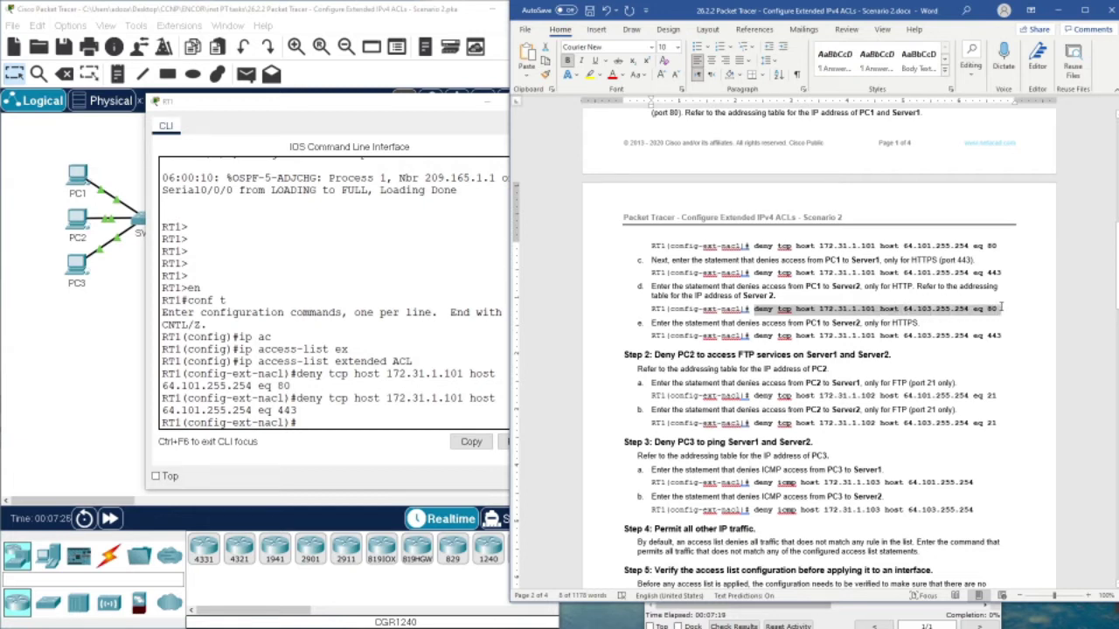
{"action": "right_click", "coordinate": [998, 308]}
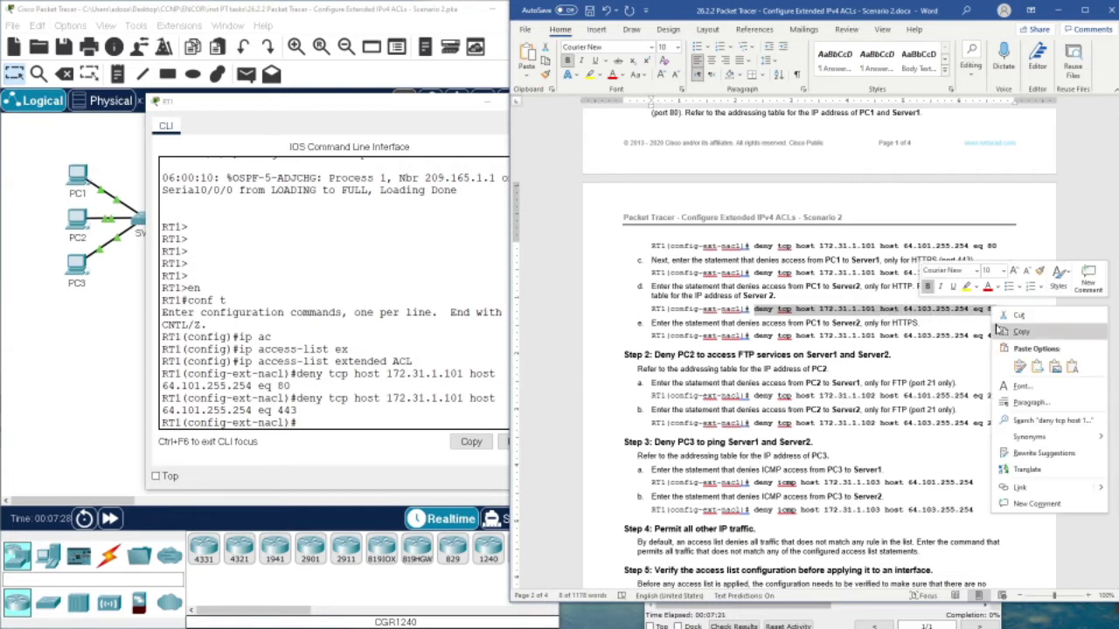
{"action": "left_click", "coordinate": [1005, 331]}
{"action": "right_click", "coordinate": [367, 422]}
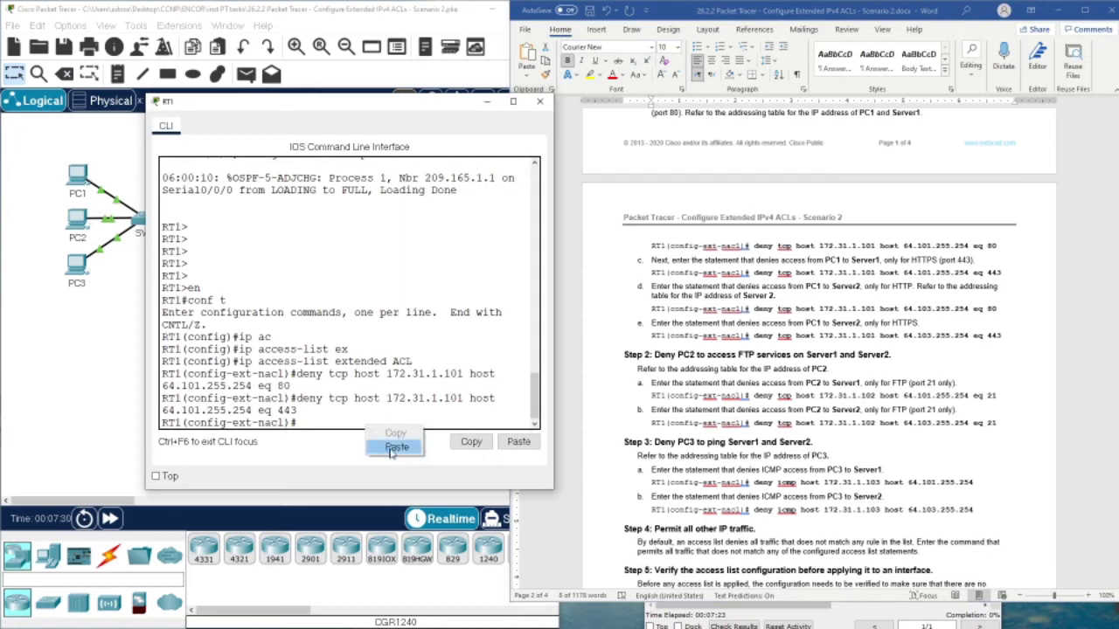
{"action": "left_click", "coordinate": [396, 447]}
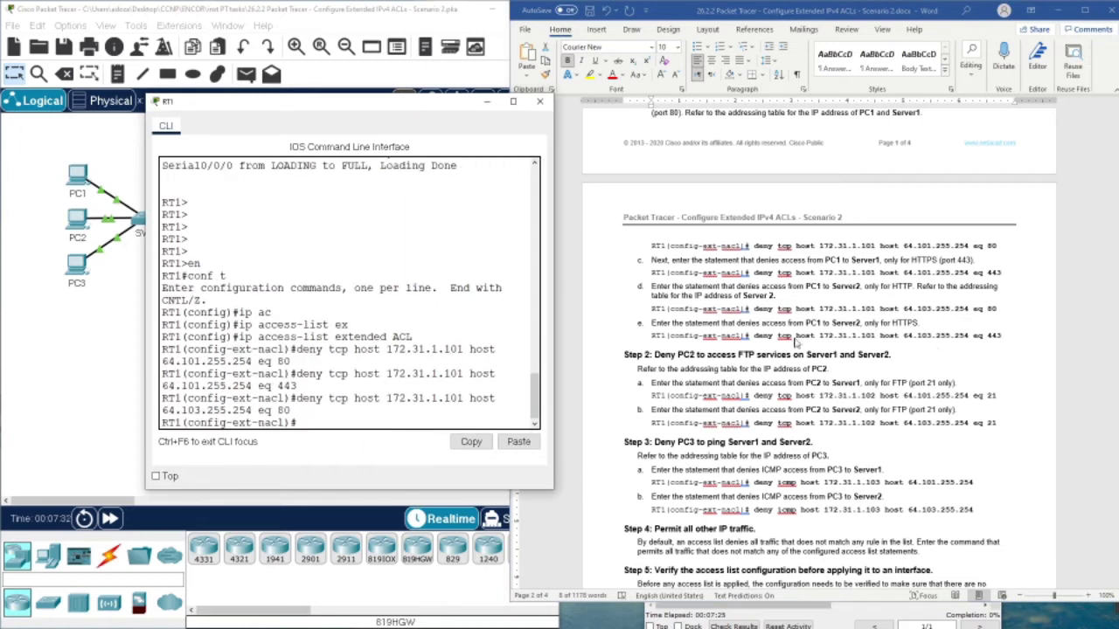
- Copy the PC1-to-Server2 HTTPS statement from the lab document into RT1's ACL and run it: deny tcp host 172.31.1.101 host 64.103.255.254 eq 443
{"action": "left_click", "coordinate": [763, 334]}
{"action": "left_click_drag", "start_coordinate": [757, 337], "coordinate": [1001, 337]}
{"action": "right_click", "coordinate": [1001, 341]}
{"action": "left_click", "coordinate": [1025, 358]}
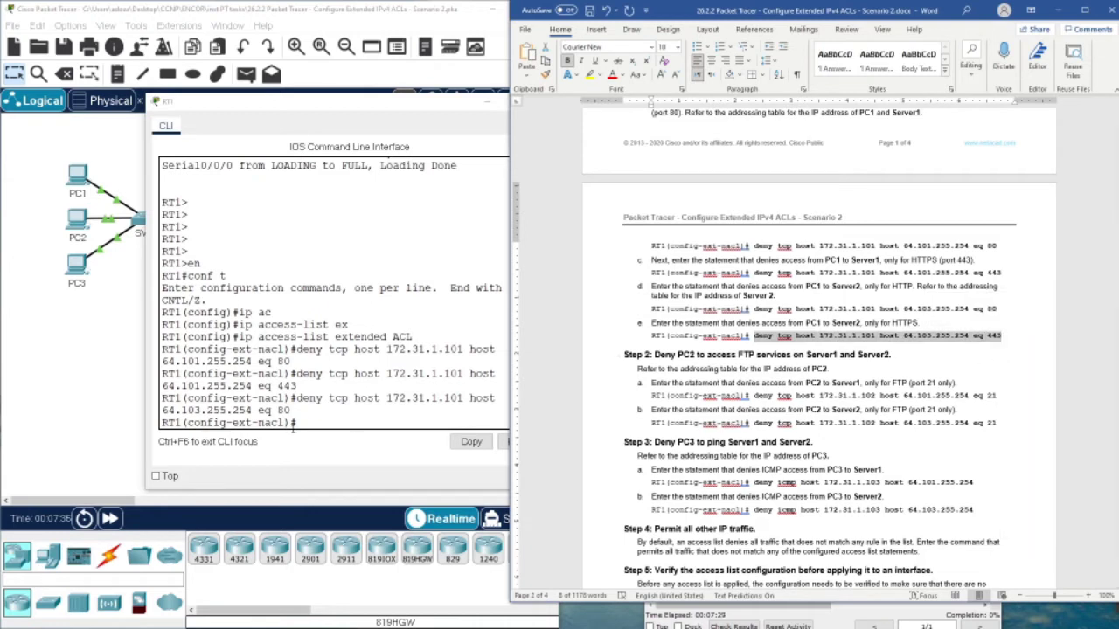
{"action": "right_click", "coordinate": [311, 428]}
{"action": "left_click", "coordinate": [342, 447]}
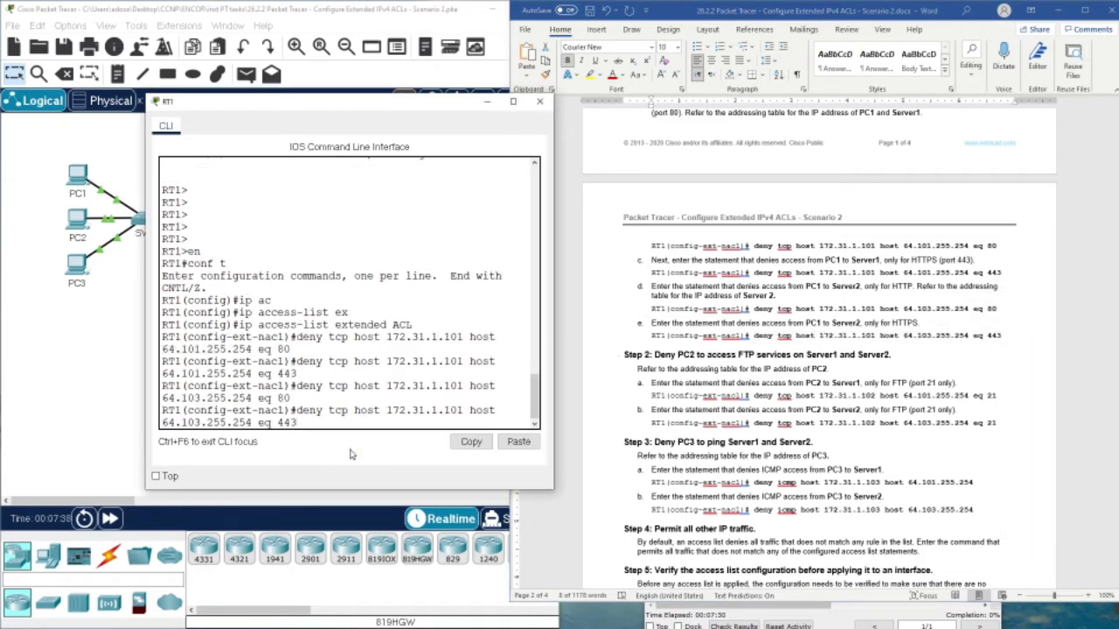
{"action": "key", "text": "Return"}
{"action": "key", "text": "Return"}
{"action": "key", "text": "Return"}
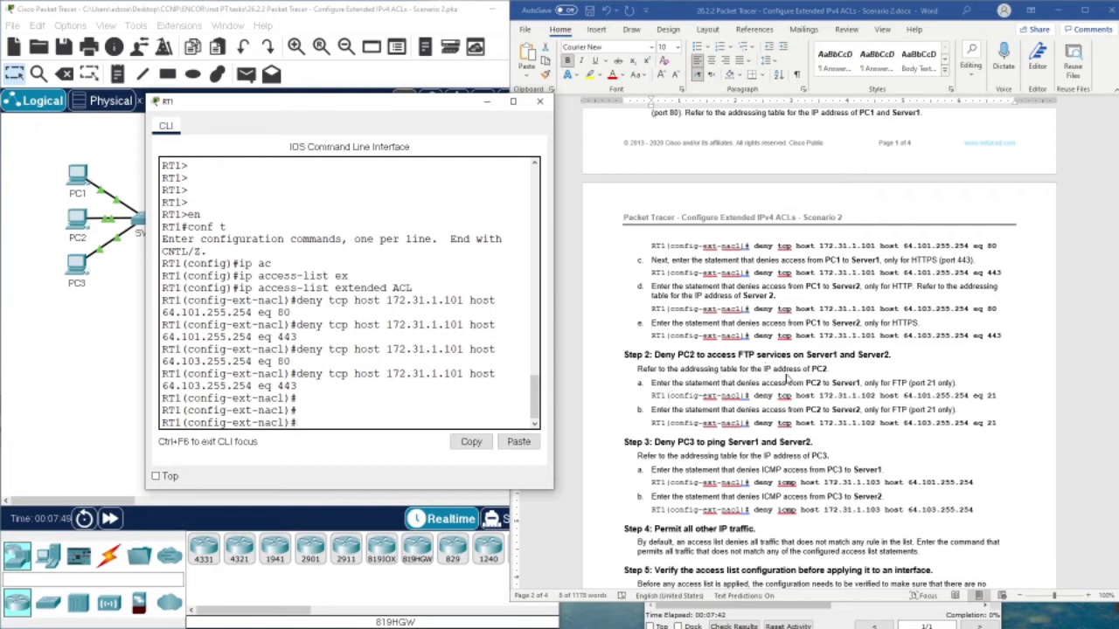
- Copy the PC2-to-Server1 FTP statement from the lab document into RT1's ACL and run it: deny tcp host 172.31.1.102 host 64.101.255.254 eq 21
{"action": "scroll", "coordinate": [856, 377], "scroll_direction": "up", "scroll_amount": 6}
{"action": "scroll", "coordinate": [853, 374], "scroll_direction": "down", "scroll_amount": 5}
{"action": "scroll", "coordinate": [834, 422], "scroll_direction": "down", "scroll_amount": 2}
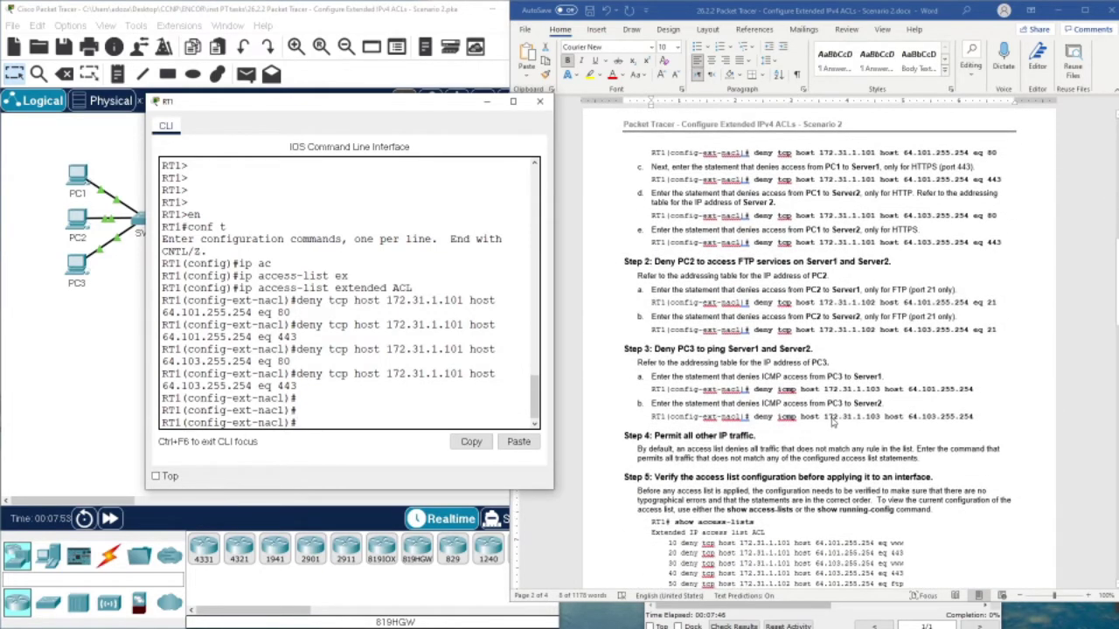
{"action": "key", "text": "alt+Tab"}
{"action": "left_click_drag", "start_coordinate": [755, 389], "coordinate": [794, 390]}
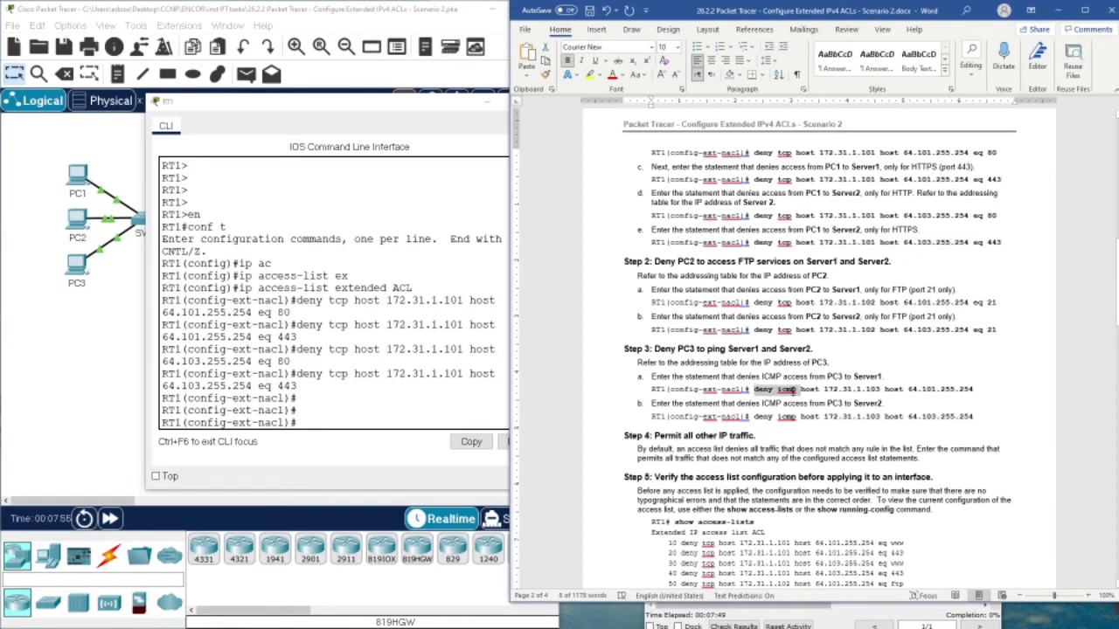
{"action": "left_click", "coordinate": [790, 291]}
{"action": "left_click_drag", "start_coordinate": [756, 303], "coordinate": [996, 306]}
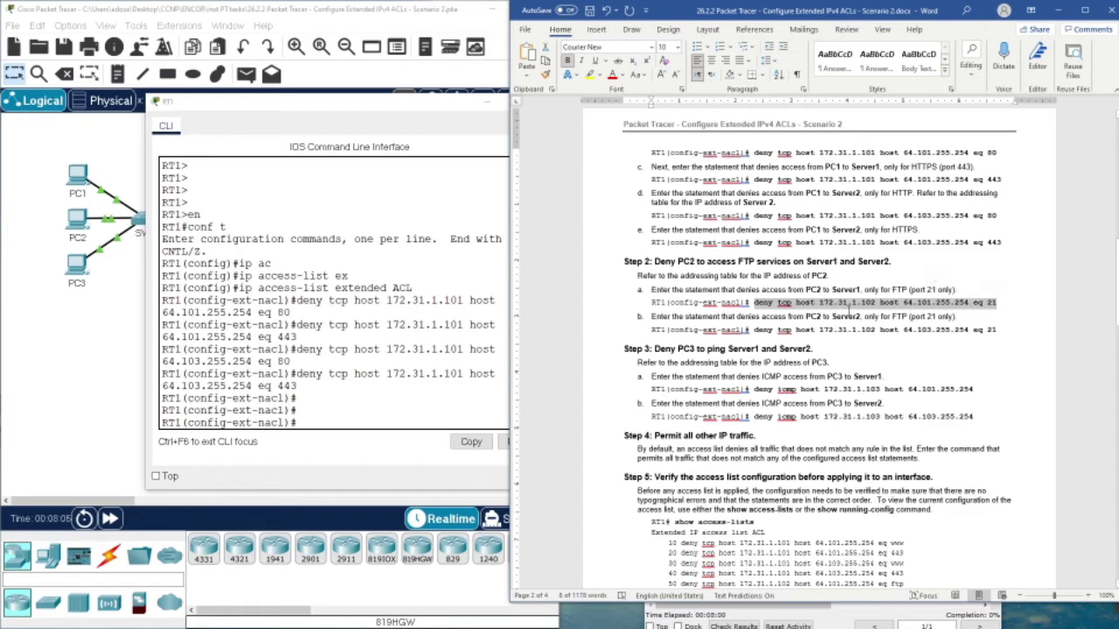
{"action": "right_click", "coordinate": [846, 304]}
{"action": "left_click", "coordinate": [867, 334]}
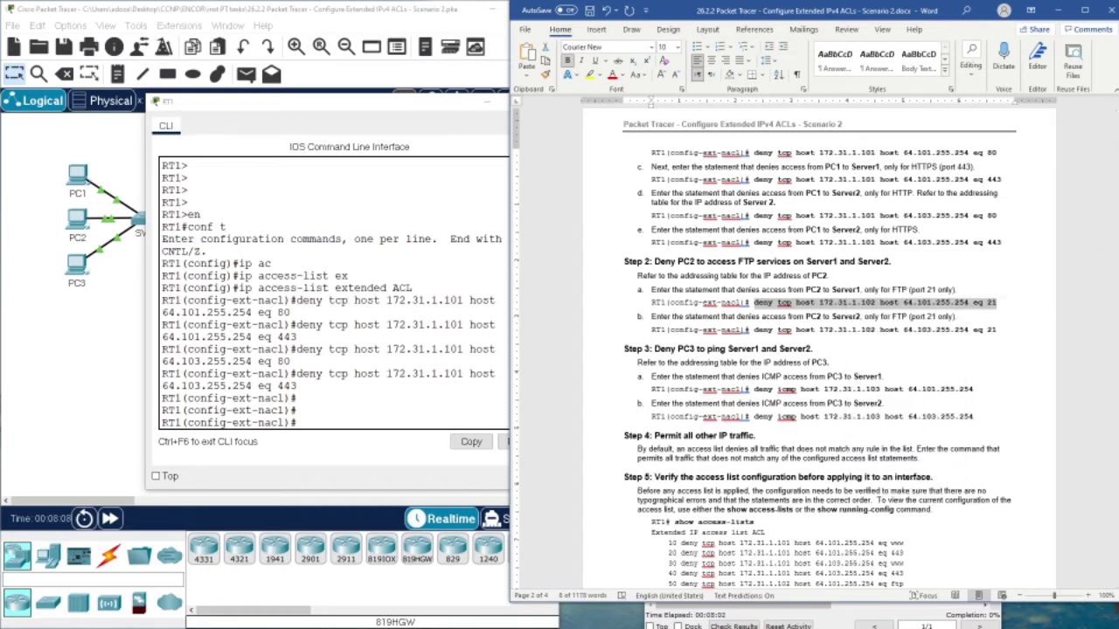
{"action": "left_click", "coordinate": [358, 468]}
{"action": "right_click", "coordinate": [344, 417]}
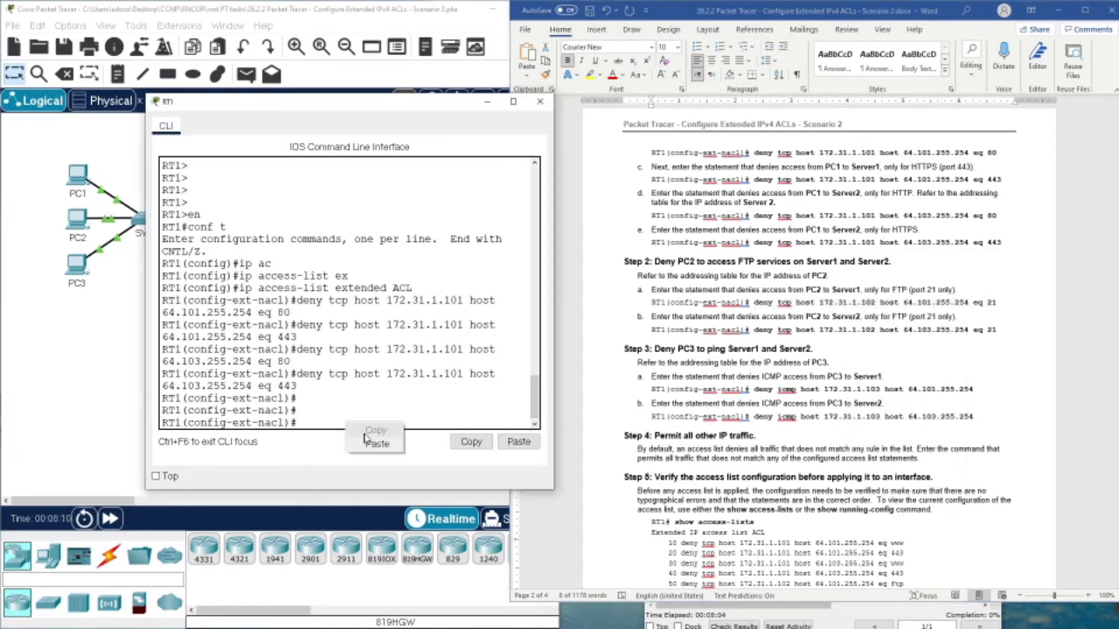
{"action": "left_click", "coordinate": [376, 450]}
{"action": "key", "text": "Return"}
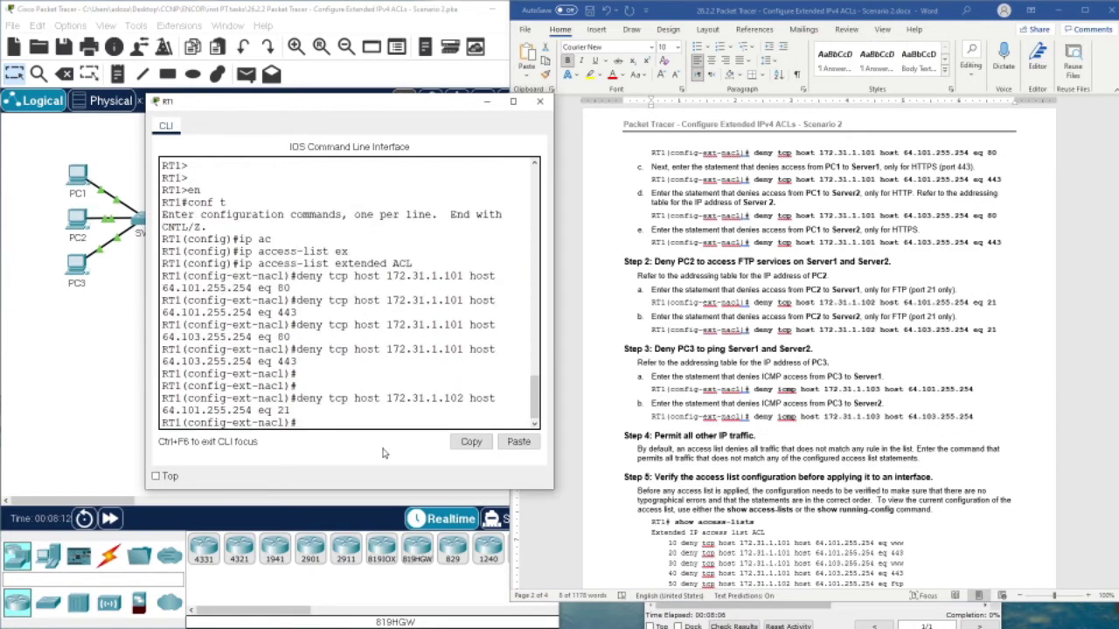
- Copy the PC2-to-Server2 FTP statement from the lab document into RT1's ACL and run it: deny tcp host 172.31.1.102 host 64.103.255.254 eq 21
{"action": "left_click", "coordinate": [778, 330]}
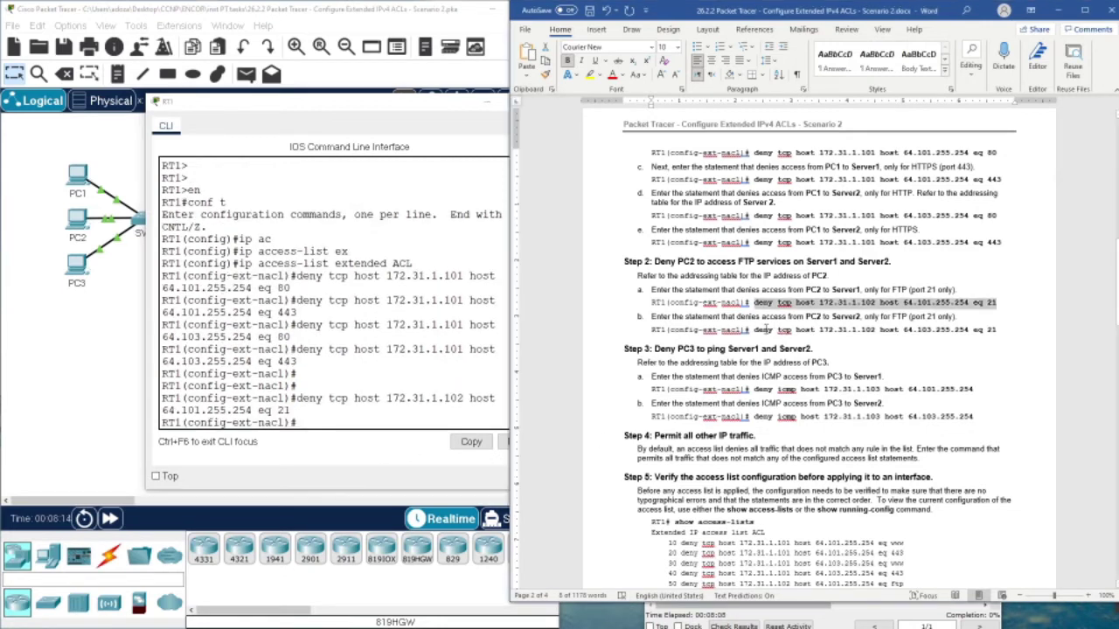
{"action": "left_click_drag", "start_coordinate": [753, 330], "coordinate": [996, 330]}
{"action": "right_click", "coordinate": [991, 331]}
{"action": "left_click", "coordinate": [1012, 358]}
{"action": "left_click", "coordinate": [314, 432]}
{"action": "right_click", "coordinate": [319, 428]}
{"action": "left_click", "coordinate": [347, 447]}
{"action": "key", "text": "Return"}
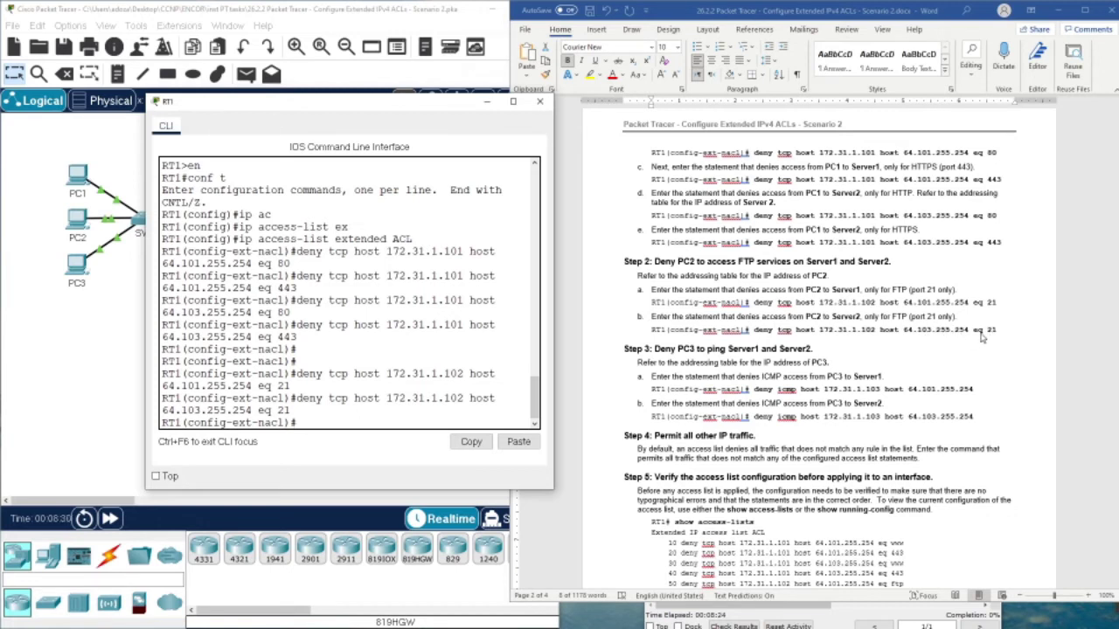
- Copy the PC3-to-Server1 ICMP statement from the lab document into RT1's ACL and run it: deny icmp host 172.31.1.103 host 64.101.255.254
{"action": "left_click", "coordinate": [777, 398]}
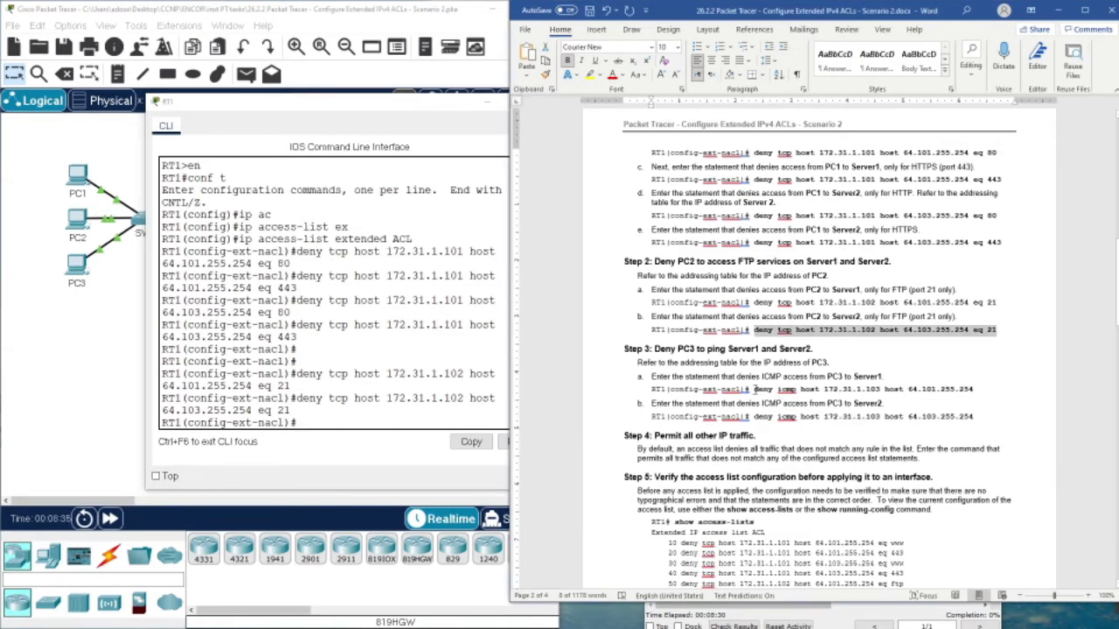
{"action": "left_click_drag", "start_coordinate": [754, 389], "coordinate": [970, 389]}
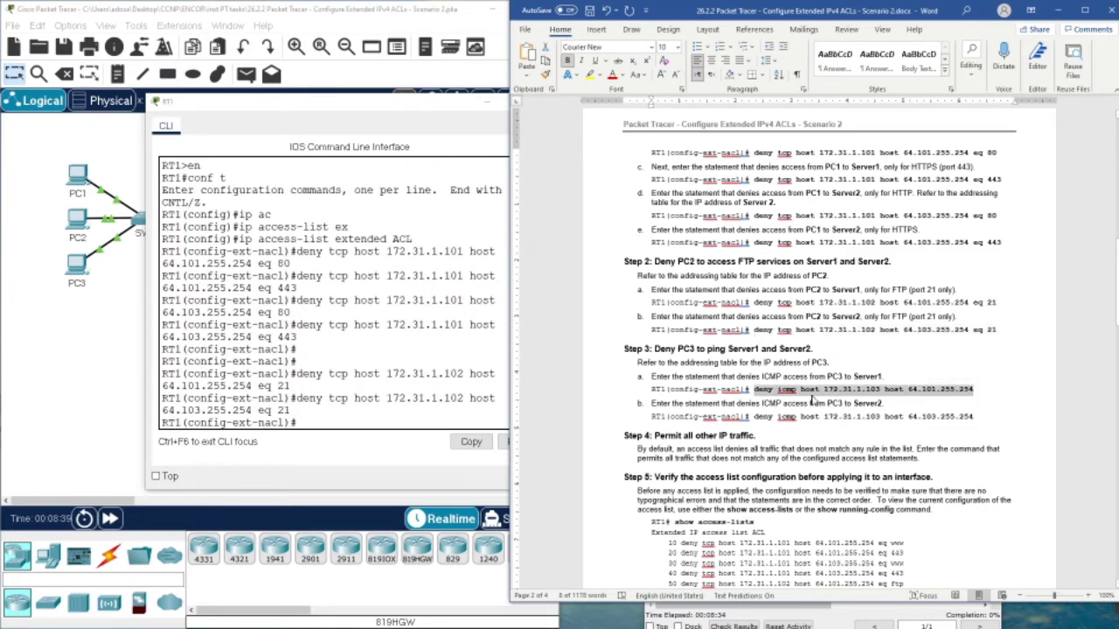
{"action": "right_click", "coordinate": [884, 393]}
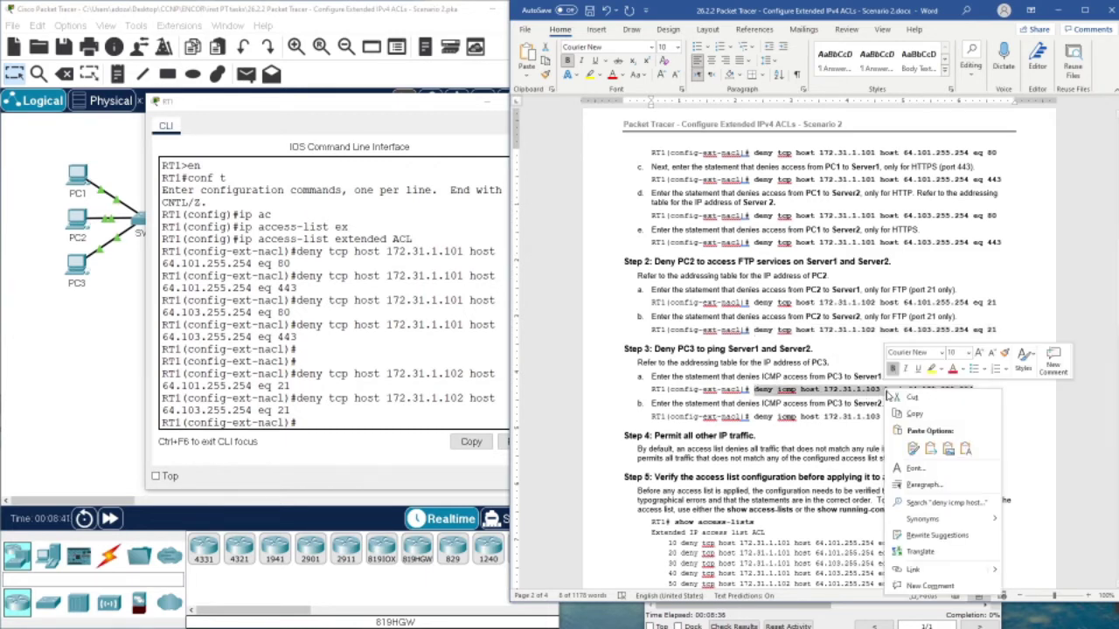
{"action": "left_click", "coordinate": [909, 409]}
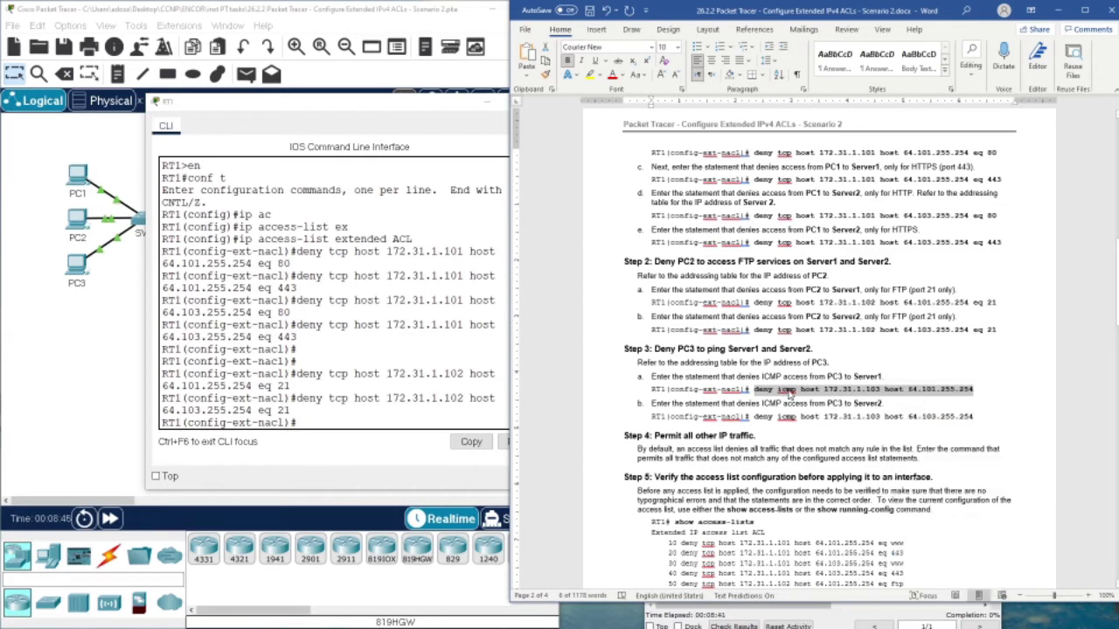
{"action": "left_click", "coordinate": [354, 440]}
{"action": "key", "text": "ctrl+v"}
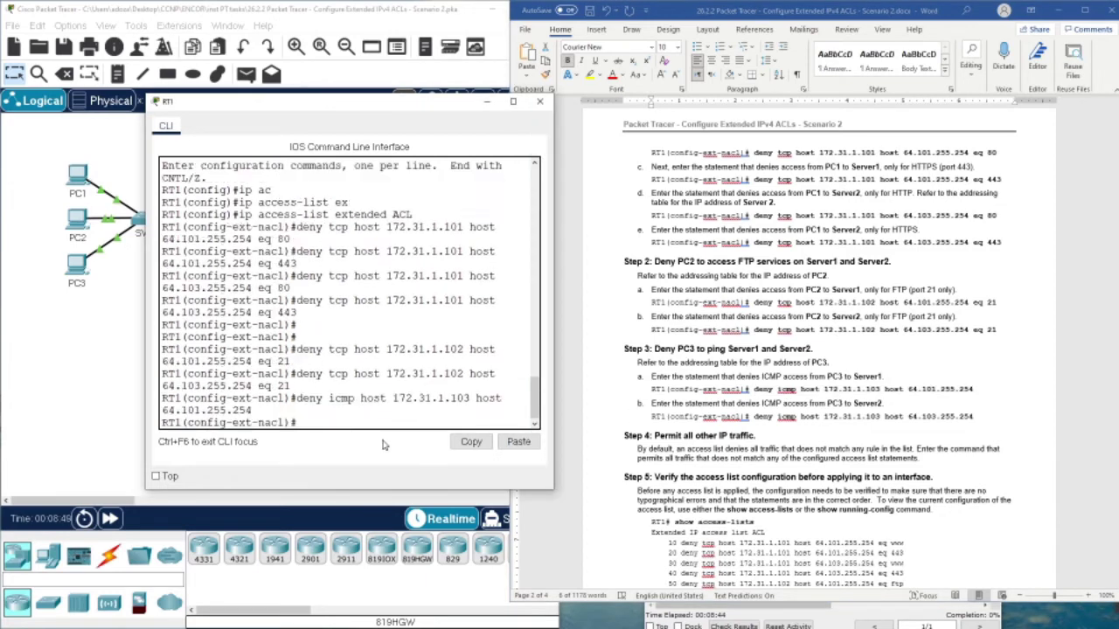
- Copy the PC3-to-Server2 ICMP statement from the lab document into RT1's ACL and run it: deny icmp host 172.31.1.103 host 64.103.255.254
{"action": "left_click", "coordinate": [809, 417]}
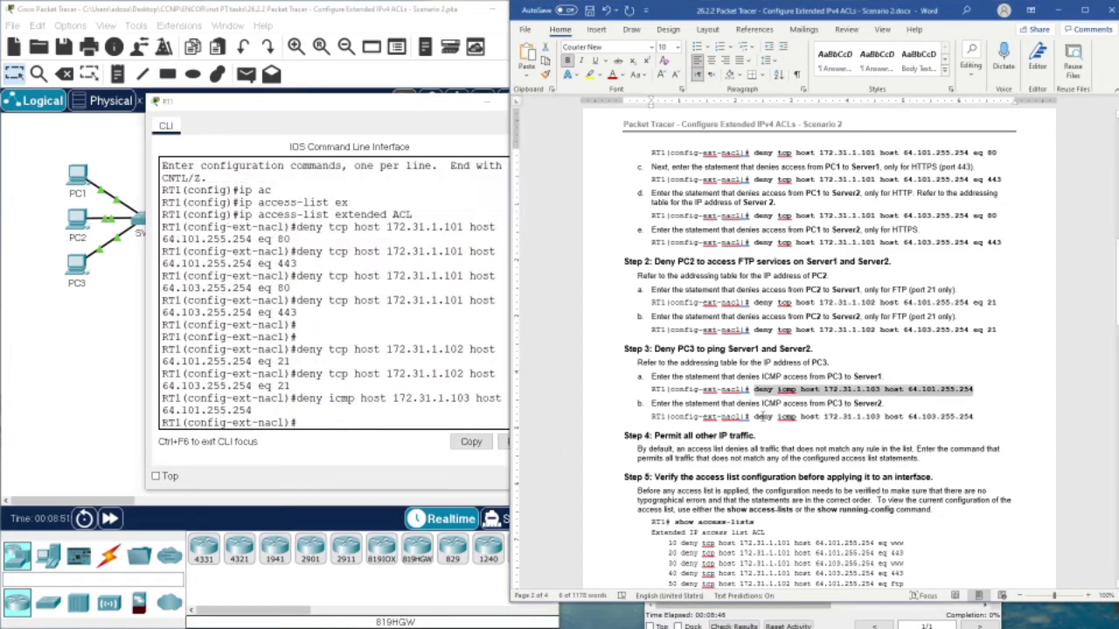
{"action": "left_click_drag", "start_coordinate": [753, 417], "coordinate": [974, 417]}
{"action": "right_click", "coordinate": [972, 418]}
{"action": "left_click", "coordinate": [983, 444]}
{"action": "left_click", "coordinate": [338, 447]}
{"action": "right_click", "coordinate": [338, 447]}
{"action": "left_click", "coordinate": [354, 454]}
{"action": "key", "text": "Return"}
{"action": "key", "text": "Return"}
{"action": "key", "text": "Return"}
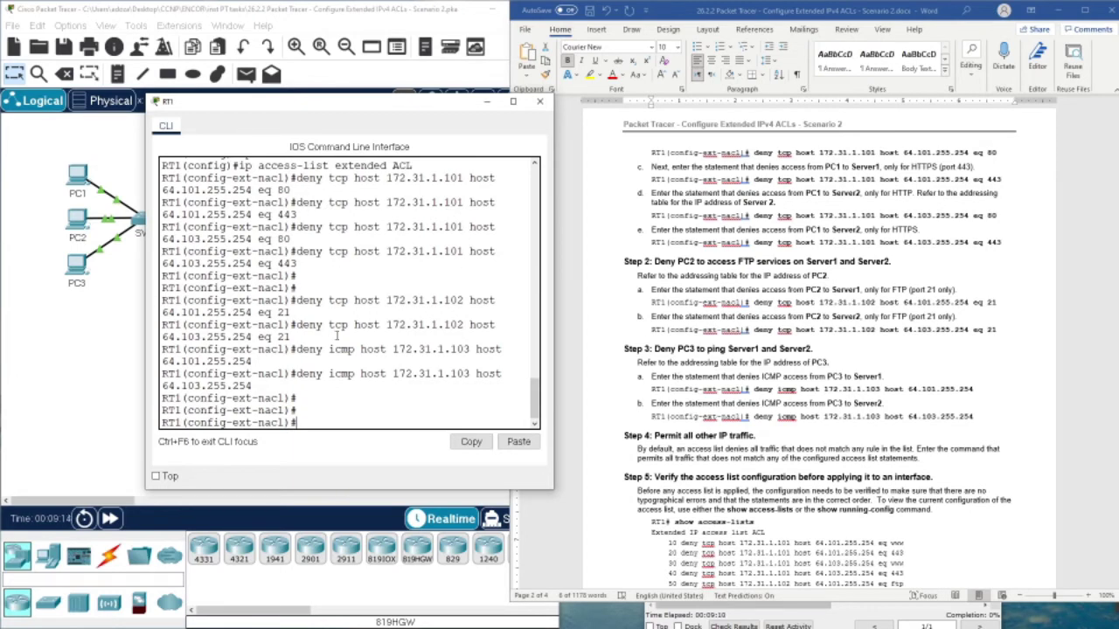
- Review the deny statements entered on RT1 and allow all other IP traffic in the ACL with permit ip any any
{"action": "scroll", "coordinate": [329, 260], "scroll_direction": "up", "scroll_amount": 3}
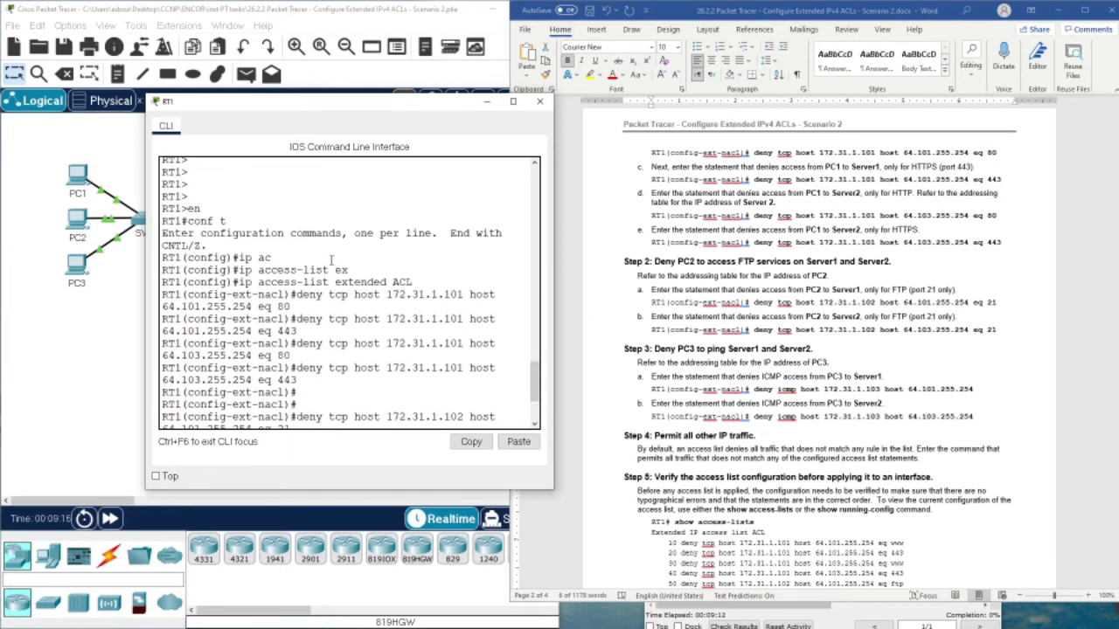
{"action": "scroll", "coordinate": [330, 261], "scroll_direction": "down", "scroll_amount": 3}
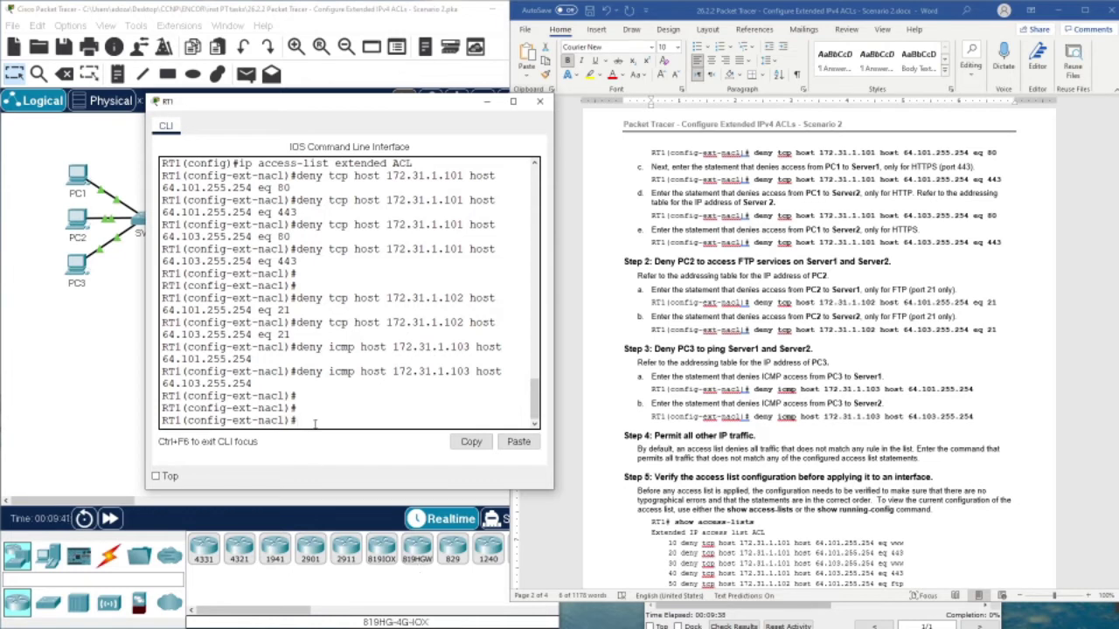
{"action": "type", "text": "per"}
{"action": "key", "text": "Tab"}
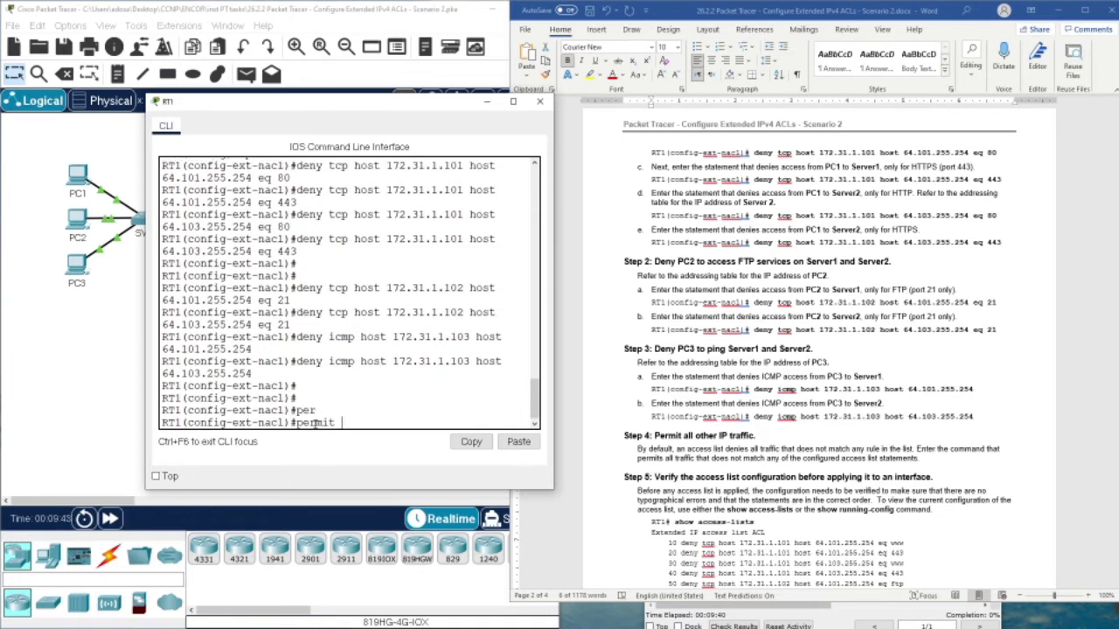
{"action": "type", "text": "ip an"}
{"action": "key", "text": "Tab"}
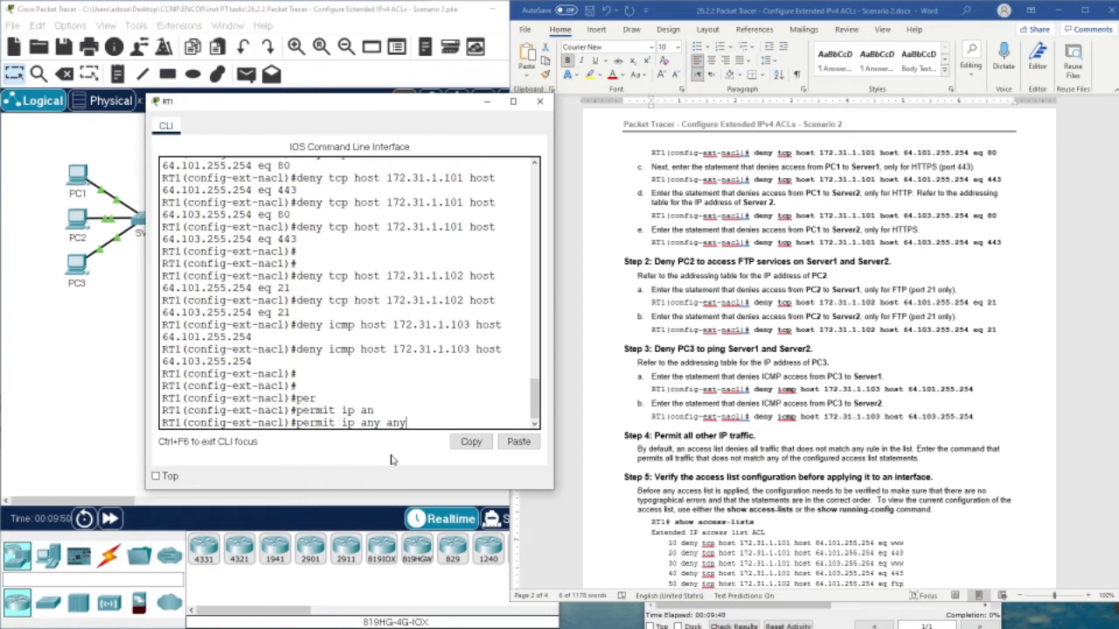
{"action": "key", "text": "Return"}
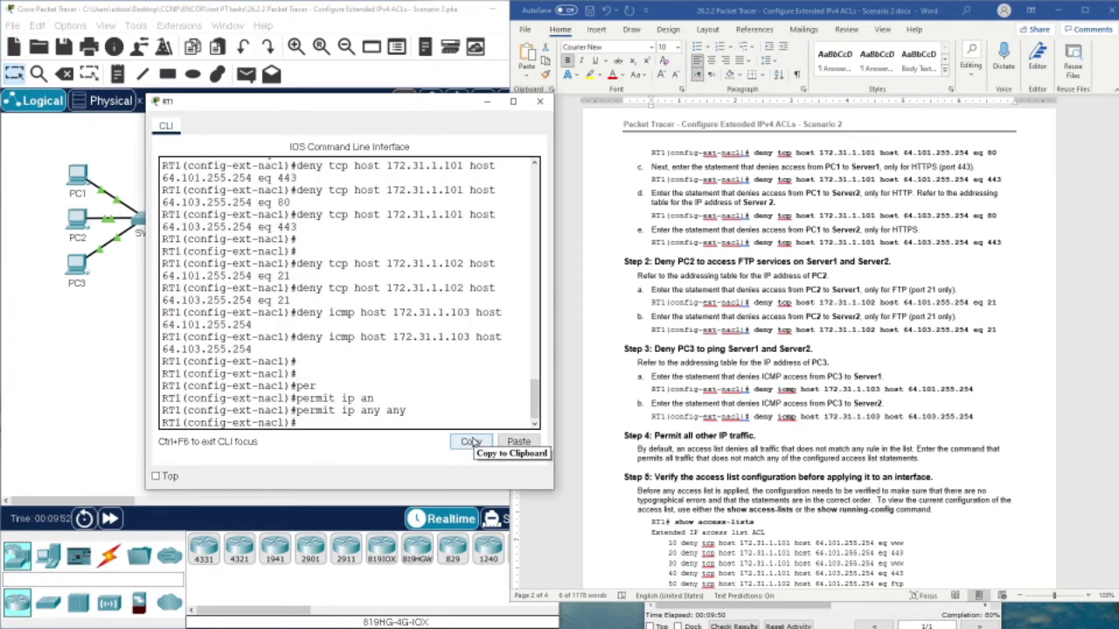
{"action": "key", "text": "Return"}
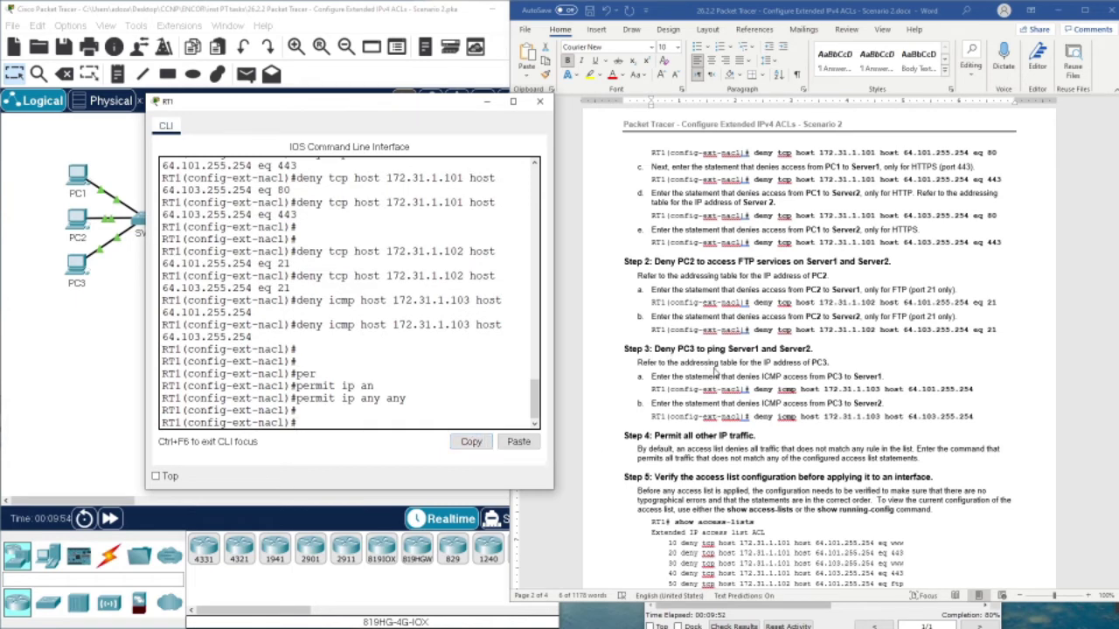
- Read the ACL verification instructions in Step 5 of the lab document and copy the show access-lists command
{"action": "scroll", "coordinate": [715, 373], "scroll_direction": "down", "scroll_amount": 3}
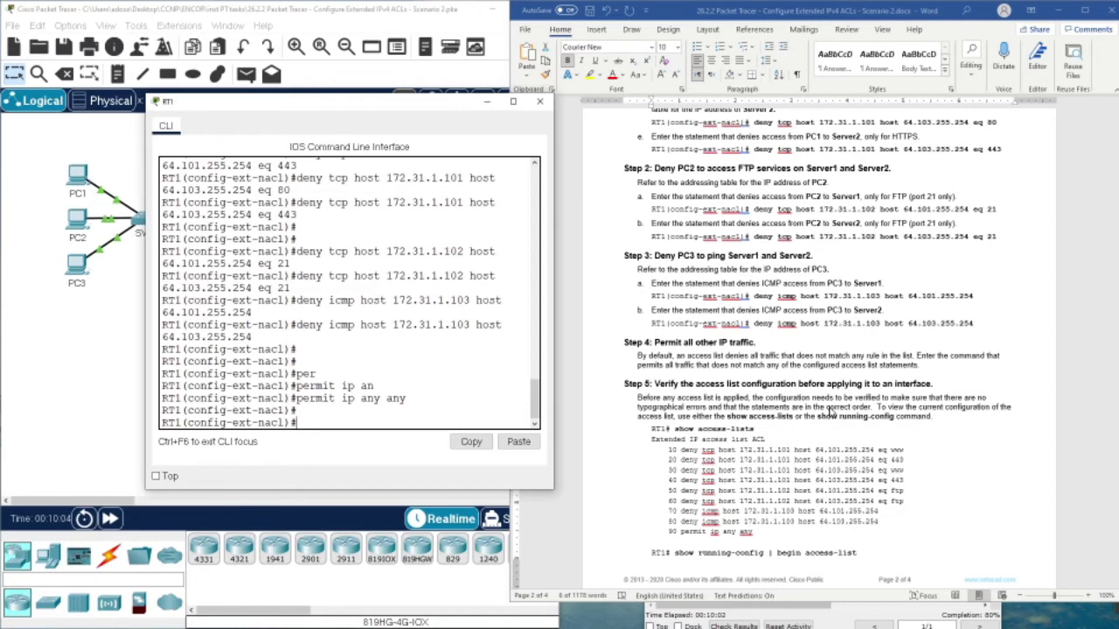
{"action": "scroll", "coordinate": [736, 384], "scroll_direction": "down", "scroll_amount": 3}
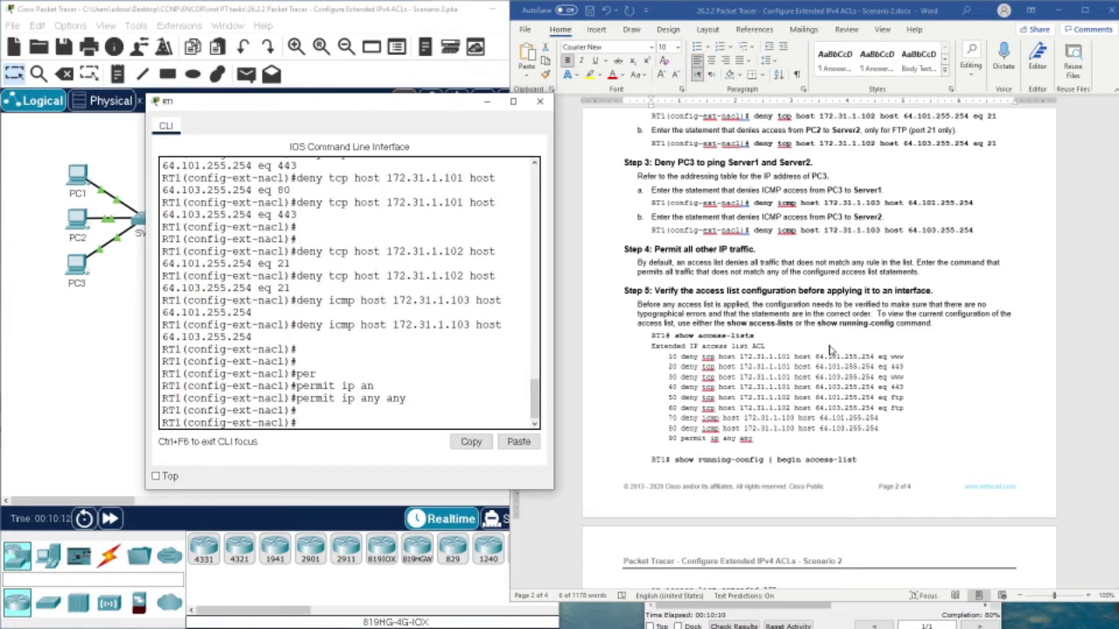
{"action": "left_click", "coordinate": [727, 344]}
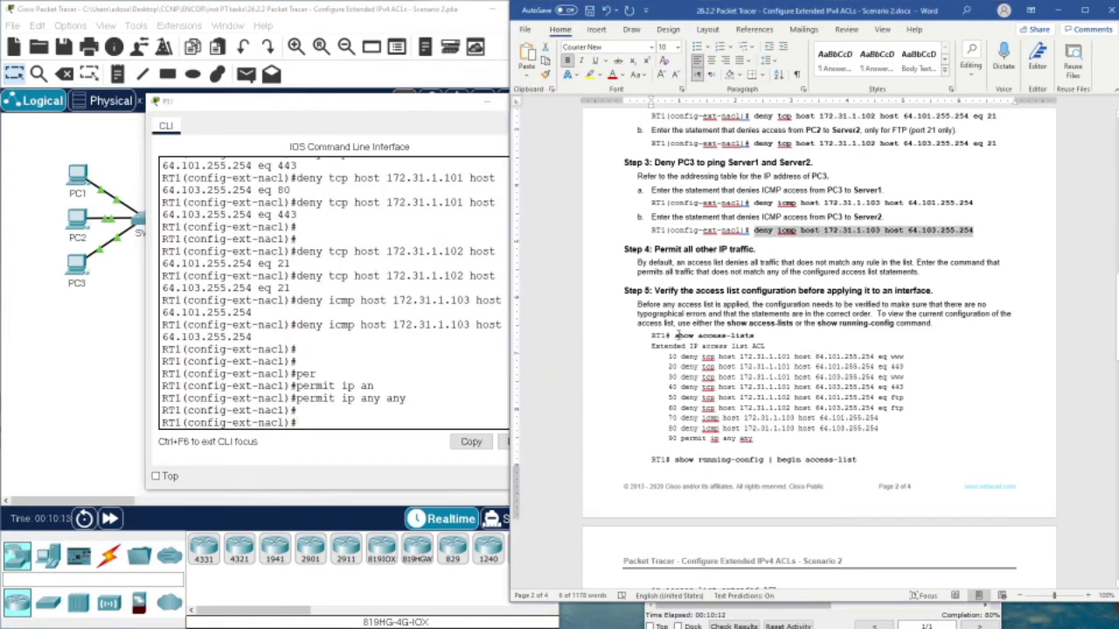
{"action": "left_click_drag", "start_coordinate": [674, 335], "coordinate": [754, 336]}
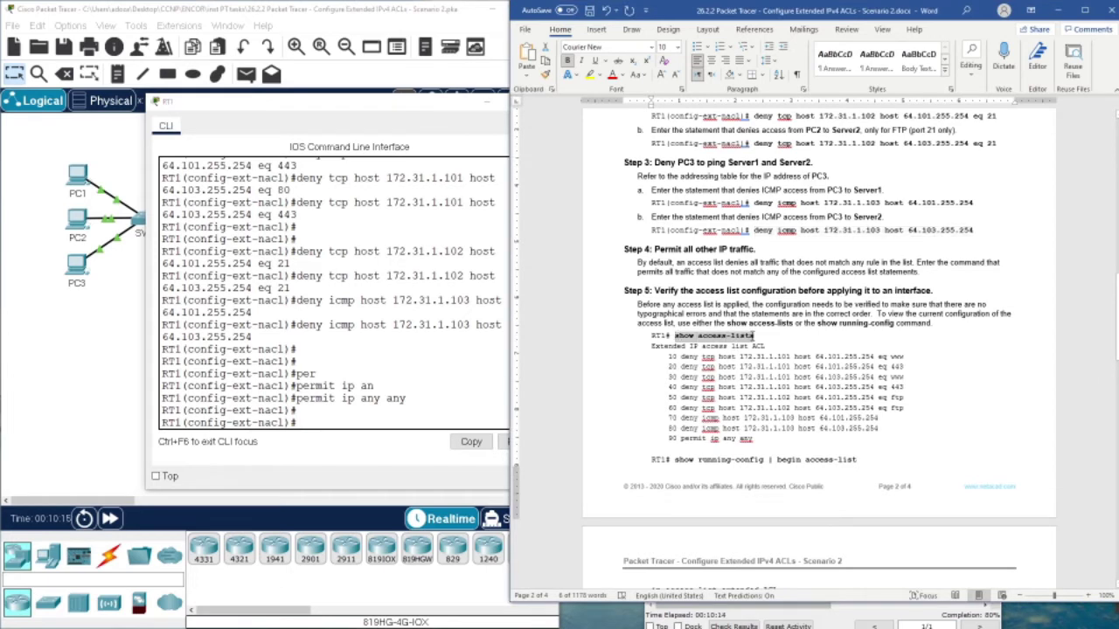
{"action": "right_click", "coordinate": [711, 344]}
{"action": "left_click", "coordinate": [743, 360]}
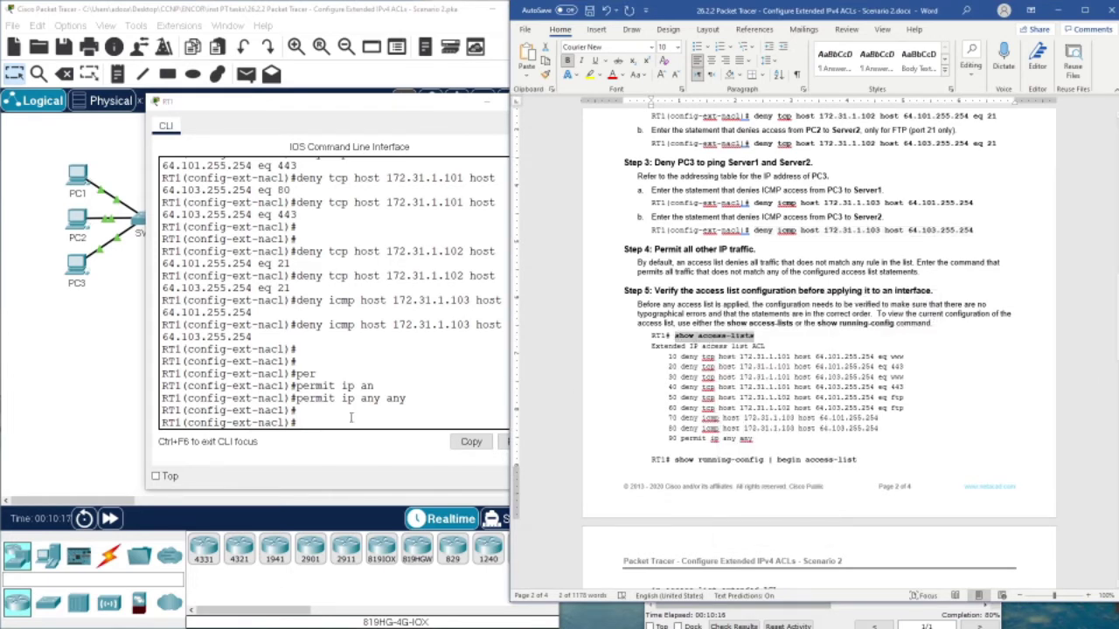
- Exit the ACL and global configuration modes on RT1 to return to privileged EXEC mode
{"action": "left_click", "coordinate": [348, 423]}
{"action": "type", "text": "exit"}
{"action": "key", "text": "Return"}
{"action": "key", "text": "Return"}
{"action": "key", "text": "Return"}
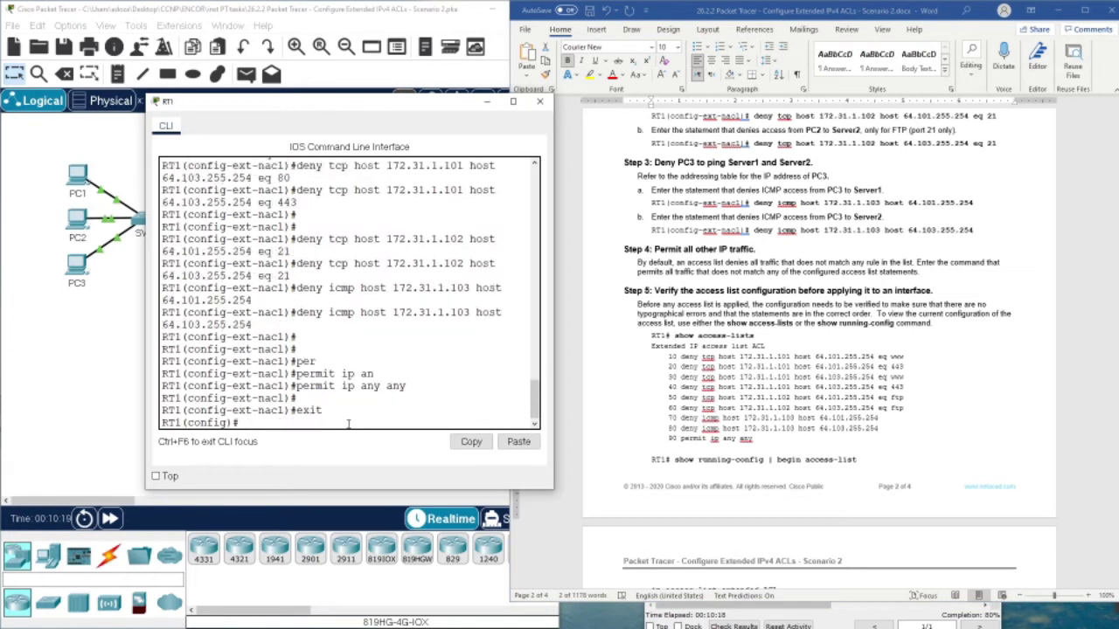
{"action": "type", "text": "exit"}
{"action": "key", "text": "Return"}
{"action": "key", "text": "Return"}
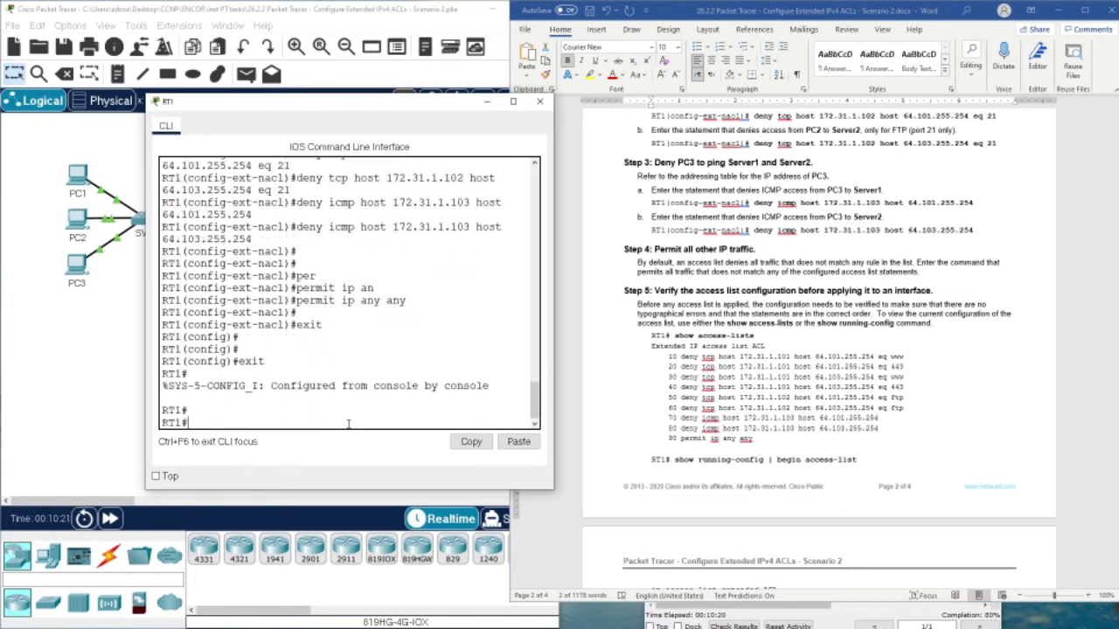
- Run the copied show access-lists command on RT1 and widen the CLI window so each ACL entry fits on one line
{"action": "right_click", "coordinate": [348, 423]}
{"action": "left_click", "coordinate": [379, 440]}
{"action": "key", "text": "Return"}
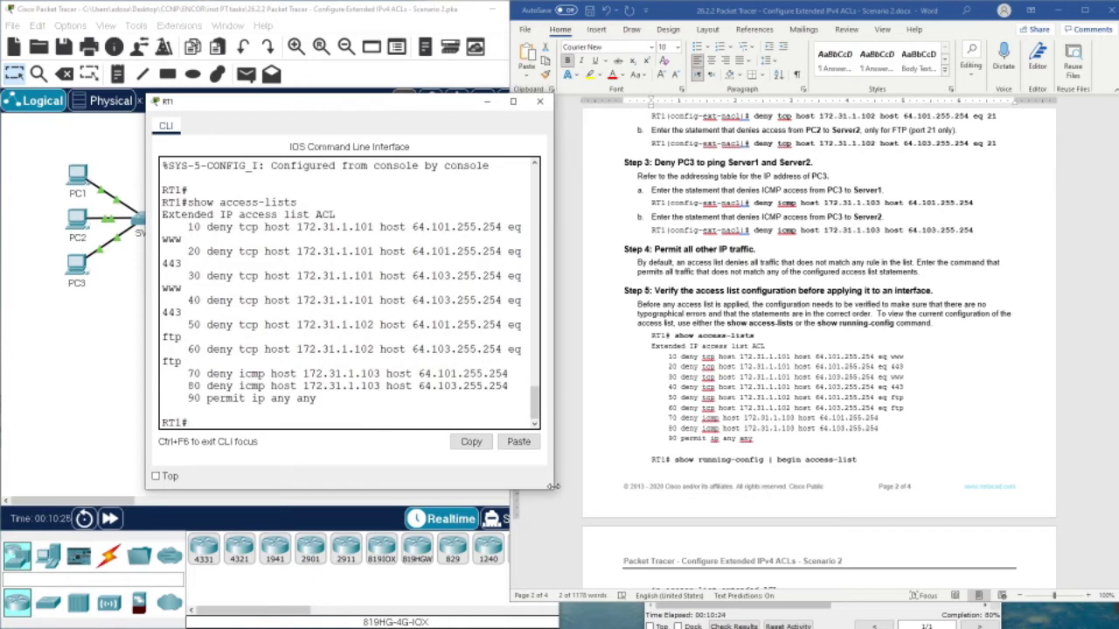
{"action": "left_click_drag", "start_coordinate": [552, 489], "coordinate": [655, 511]}
{"action": "left_click_drag", "start_coordinate": [439, 104], "coordinate": [331, 91]}
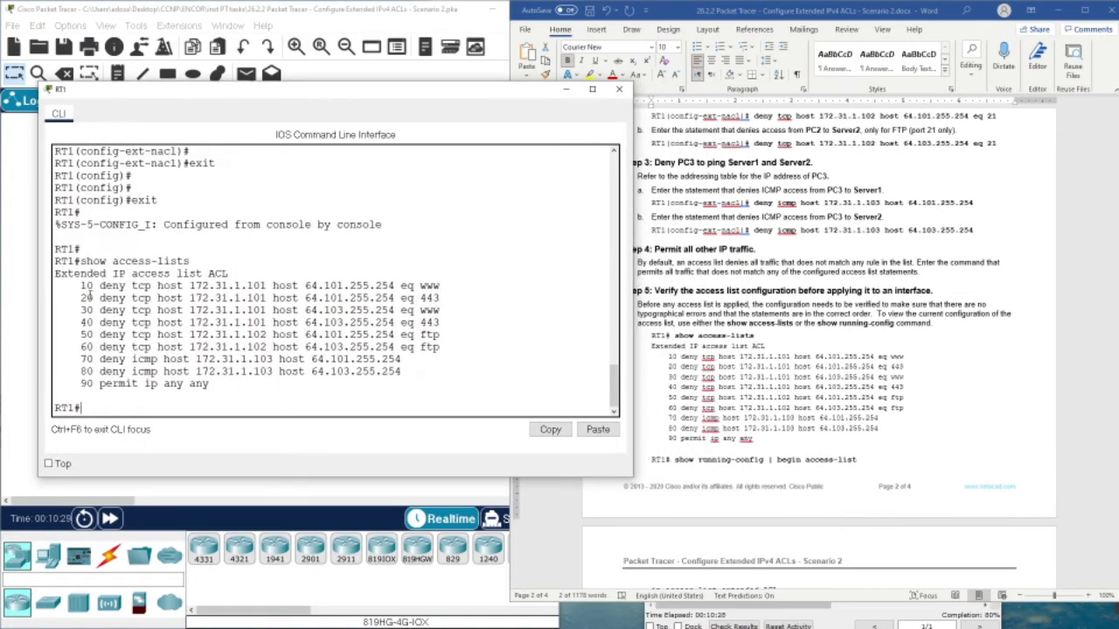
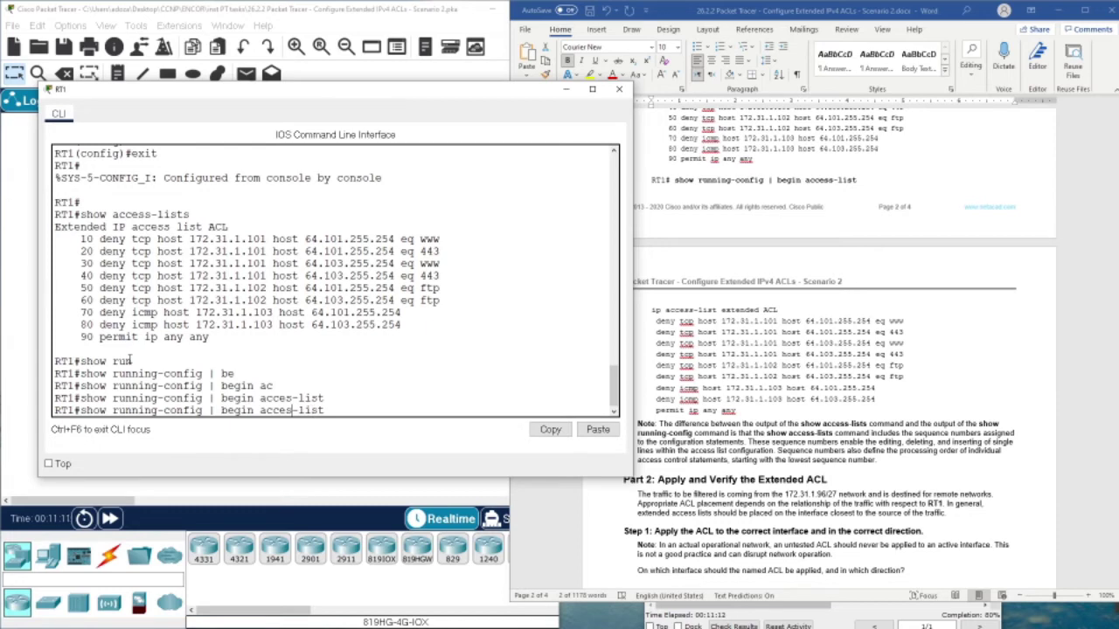
- Run show running-config | begin access-list on RT1 and compare its ACL entries with the numbered show access-lists output
{"action": "key", "text": "Return"}
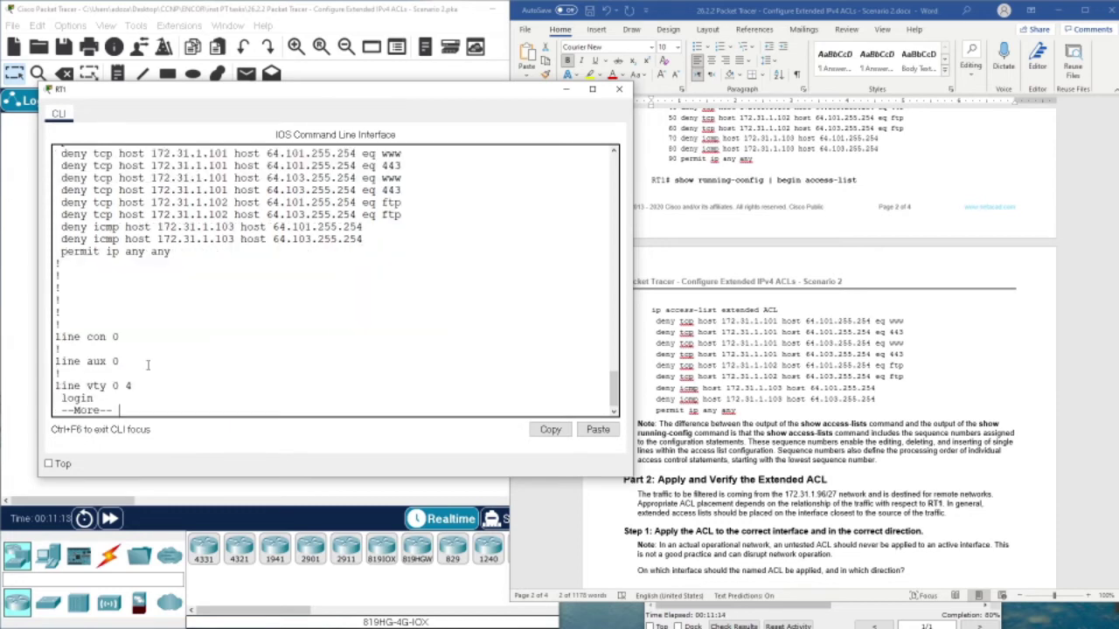
{"action": "scroll", "coordinate": [212, 332], "scroll_direction": "up", "scroll_amount": 3}
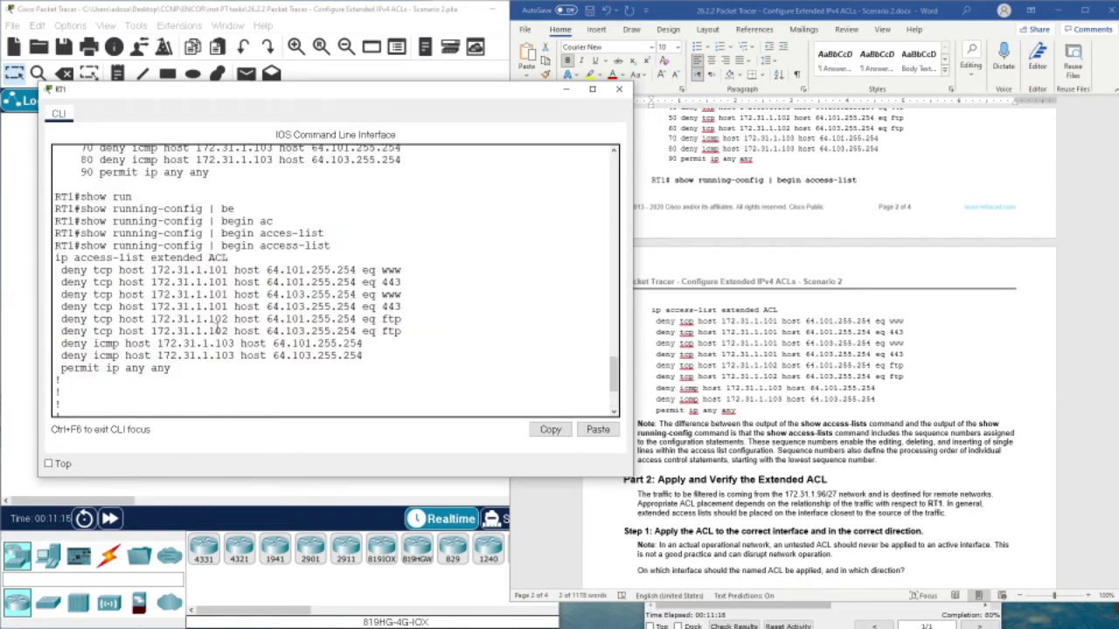
{"action": "scroll", "coordinate": [76, 272], "scroll_direction": "up", "scroll_amount": 3}
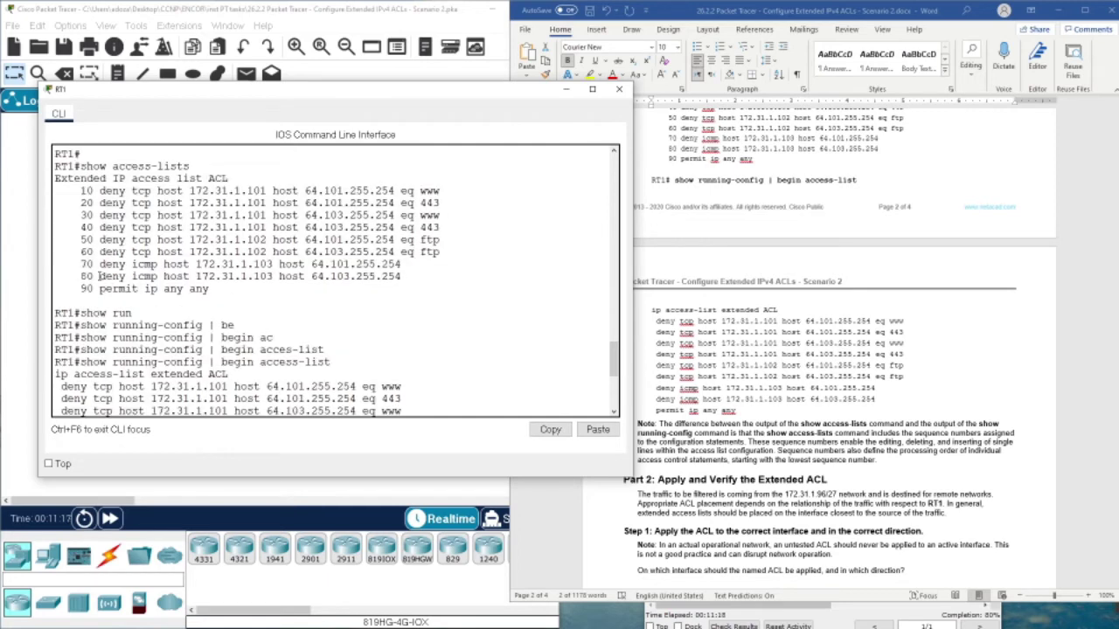
{"action": "left_click_drag", "start_coordinate": [87, 190], "coordinate": [416, 278]}
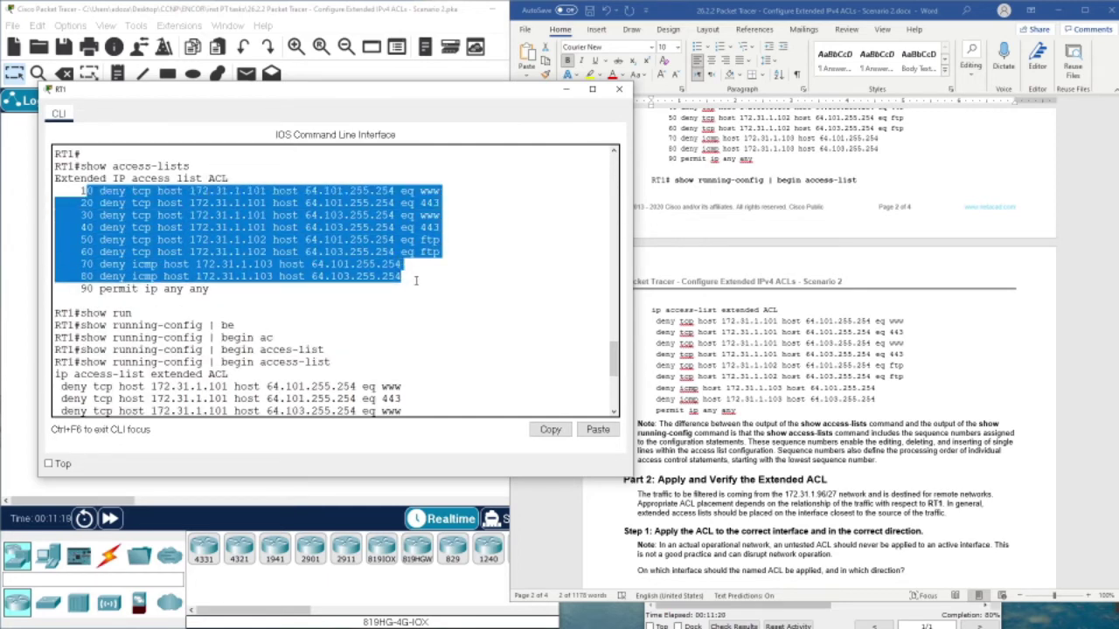
{"action": "scroll", "coordinate": [376, 307], "scroll_direction": "down", "scroll_amount": 3}
{"action": "scroll", "coordinate": [124, 241], "scroll_direction": "up", "scroll_amount": 3}
{"action": "double_click", "coordinate": [86, 191]}
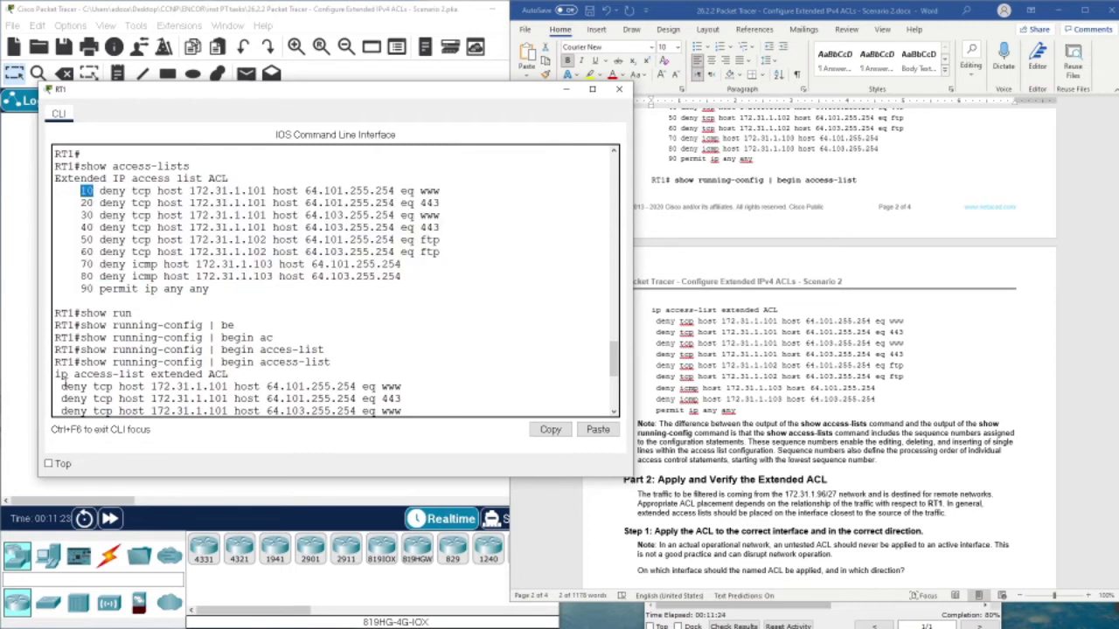
{"action": "left_click", "coordinate": [84, 200]}
- Read the lab document's note on sequence numbers and examine the numbered ACL entries for PC1 in RT1's output
{"action": "left_click", "coordinate": [1010, 440]}
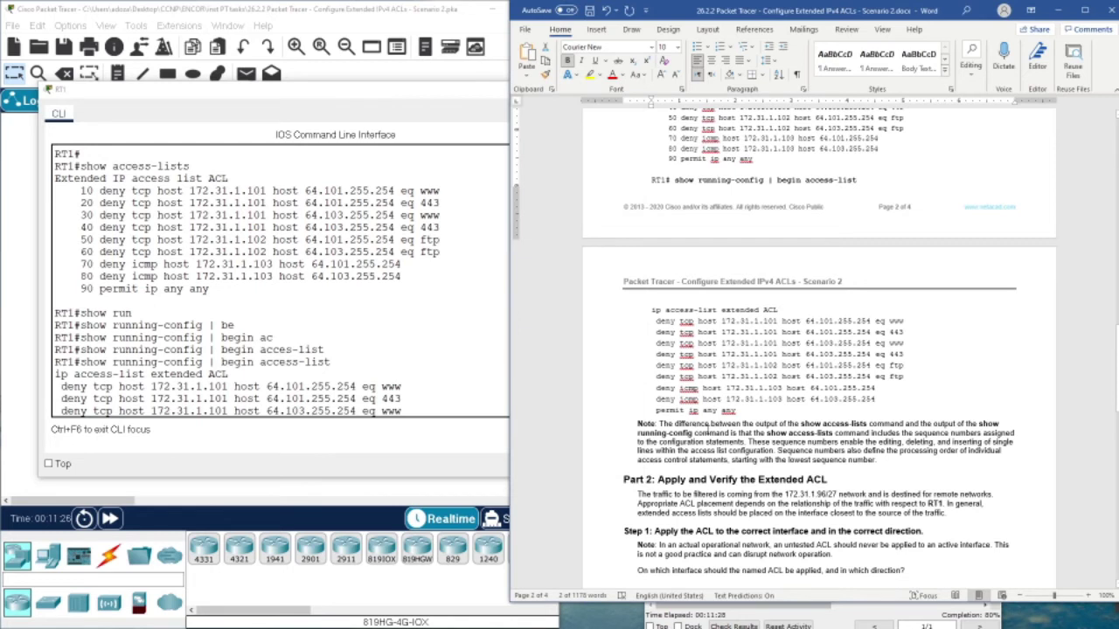
{"action": "left_click_drag", "start_coordinate": [732, 426], "coordinate": [775, 451]}
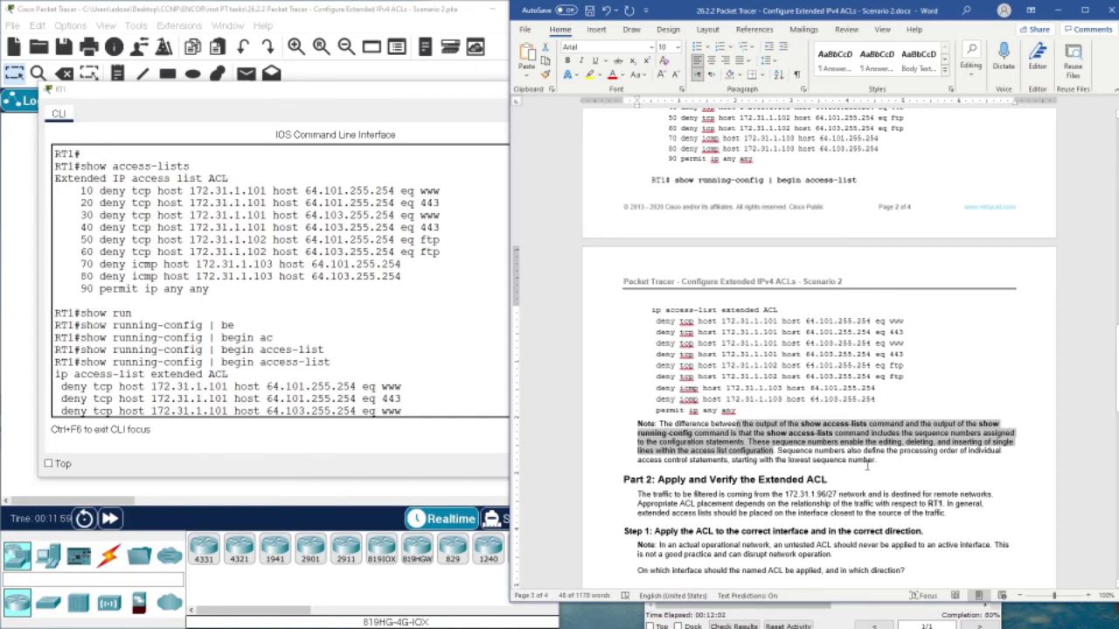
{"action": "left_click", "coordinate": [86, 191]}
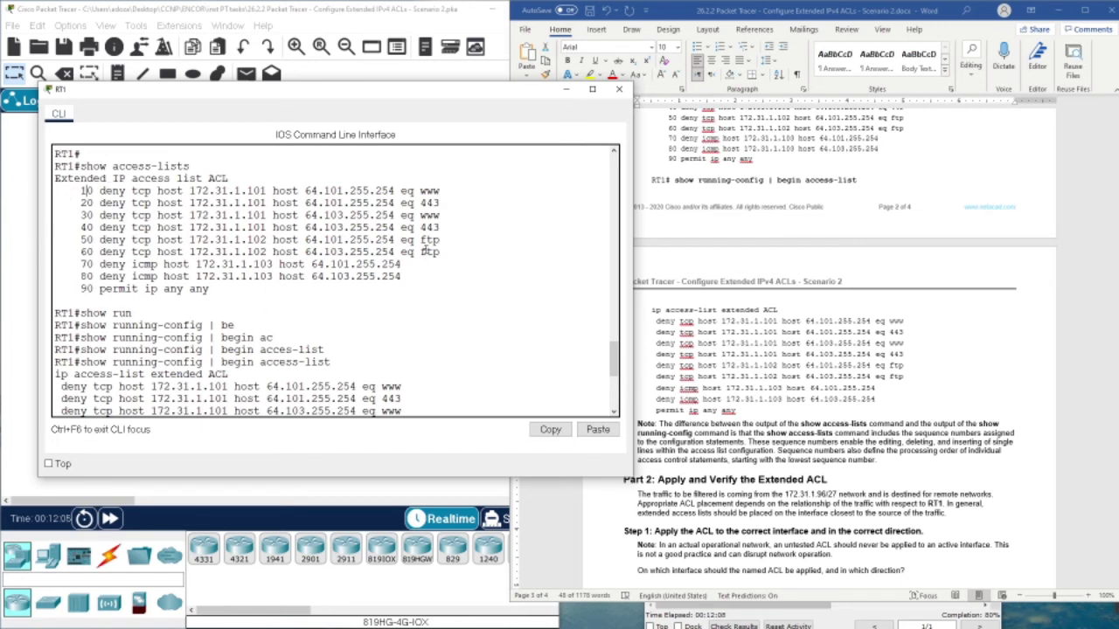
{"action": "left_click_drag", "start_coordinate": [80, 202], "coordinate": [437, 203]}
{"action": "left_click", "coordinate": [368, 191]}
{"action": "left_click_drag", "start_coordinate": [83, 190], "coordinate": [232, 191]}
{"action": "left_click", "coordinate": [116, 196]}
{"action": "left_click_drag", "start_coordinate": [102, 190], "coordinate": [460, 194]}
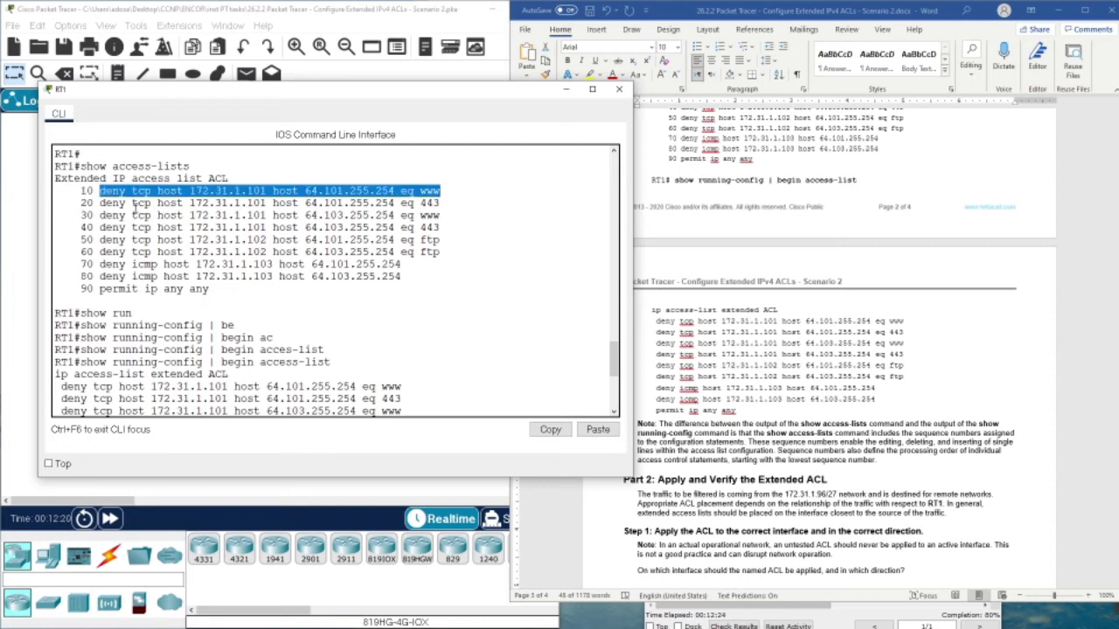
{"action": "left_click_drag", "start_coordinate": [133, 203], "coordinate": [456, 204]}
{"action": "left_click_drag", "start_coordinate": [273, 215], "coordinate": [423, 215]}
{"action": "left_click_drag", "start_coordinate": [305, 227], "coordinate": [389, 229]}
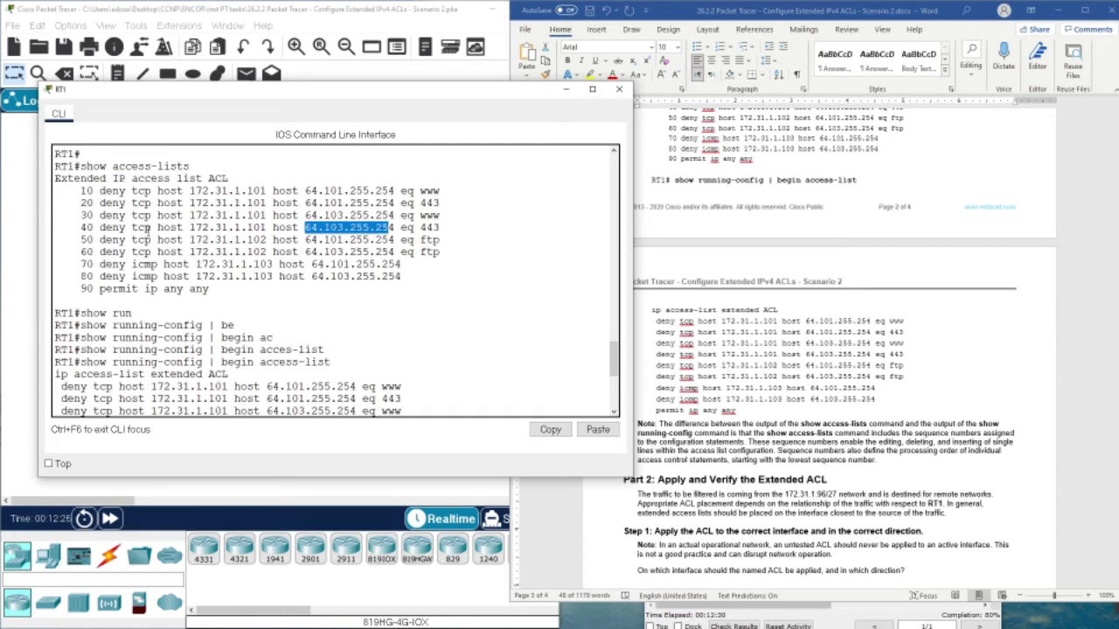
- Read Part 2 on applying the ACL and move RT1's CLI window to uncover the network topology
{"action": "left_click", "coordinate": [797, 428]}
{"action": "scroll", "coordinate": [797, 428], "scroll_direction": "down", "scroll_amount": 2}
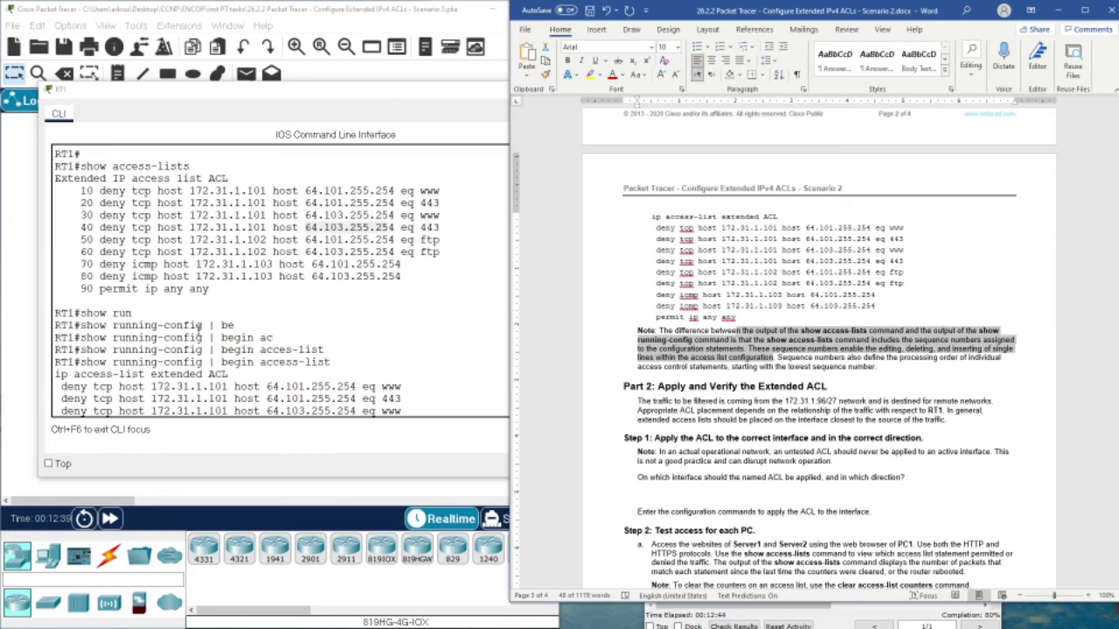
{"action": "left_click_drag", "start_coordinate": [227, 92], "coordinate": [201, 220]}
{"action": "left_click", "coordinate": [760, 446]}
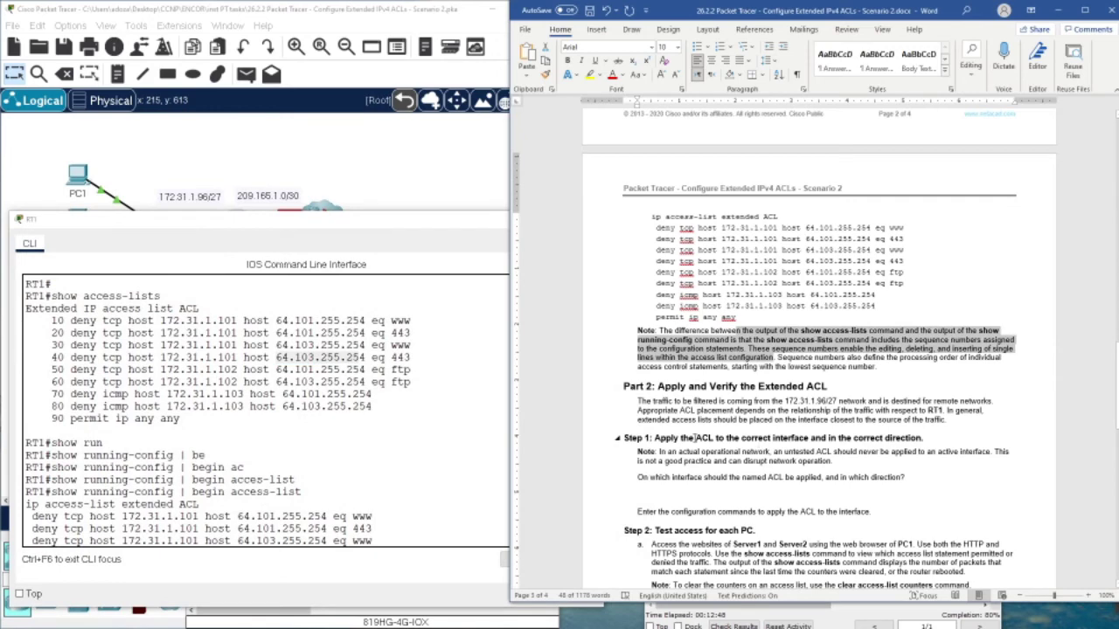
{"action": "scroll", "coordinate": [683, 430], "scroll_direction": "down", "scroll_amount": 3}
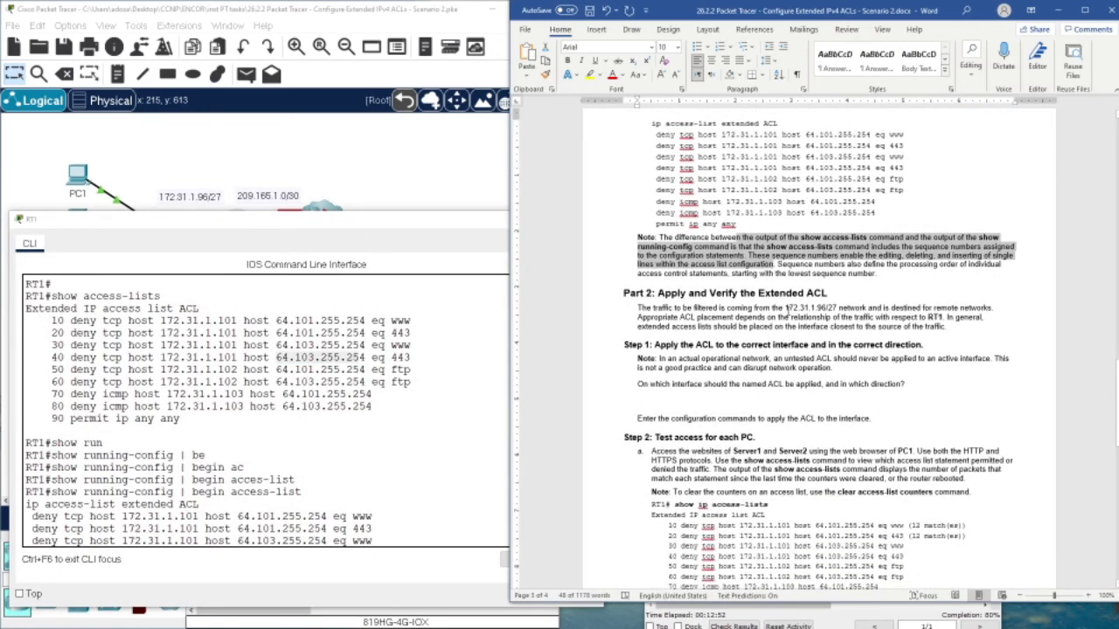
{"action": "left_click", "coordinate": [400, 237]}
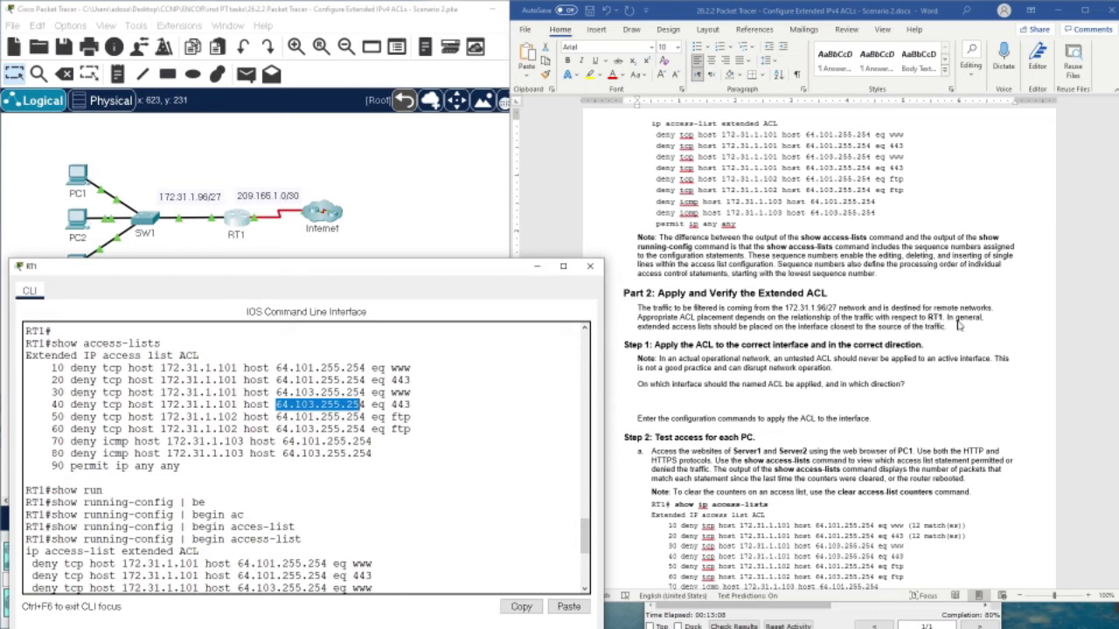
- Mark the lab sentence about placing extended access lists closest to the traffic source with red text and yellow highlighting
{"action": "mouse_move", "coordinate": [947, 317]}
{"action": "left_mouse_down"}
{"action": "mouse_move", "coordinate": [984, 323]}
{"action": "mouse_move", "coordinate": [697, 327]}
{"action": "mouse_move", "coordinate": [944, 325]}
{"action": "left_mouse_up"}
{"action": "left_click", "coordinate": [610, 75]}
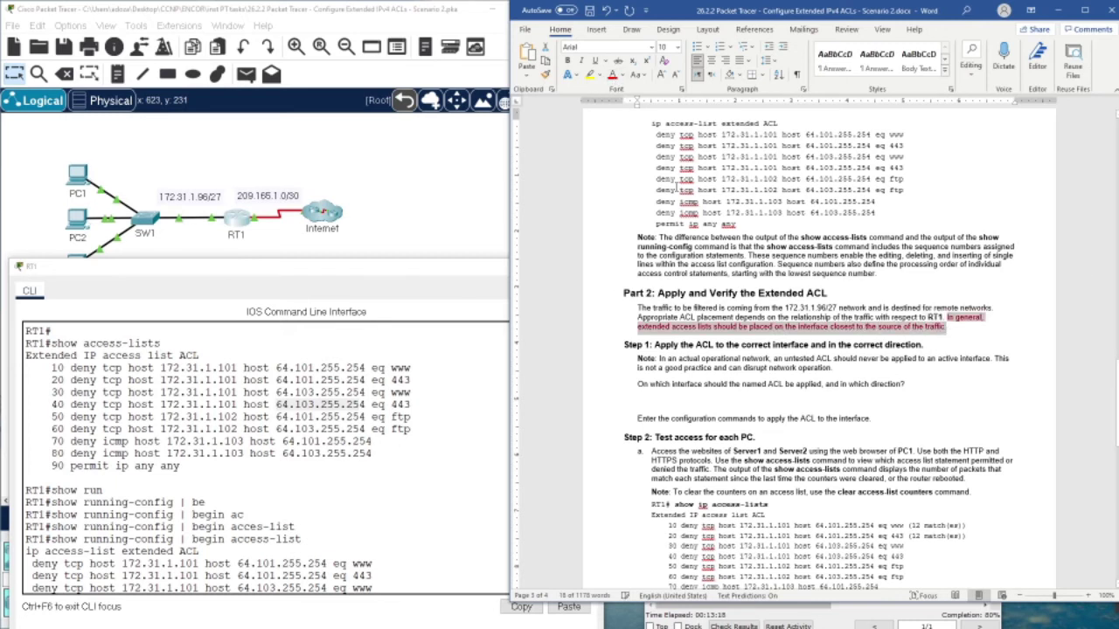
{"action": "left_click", "coordinate": [741, 337]}
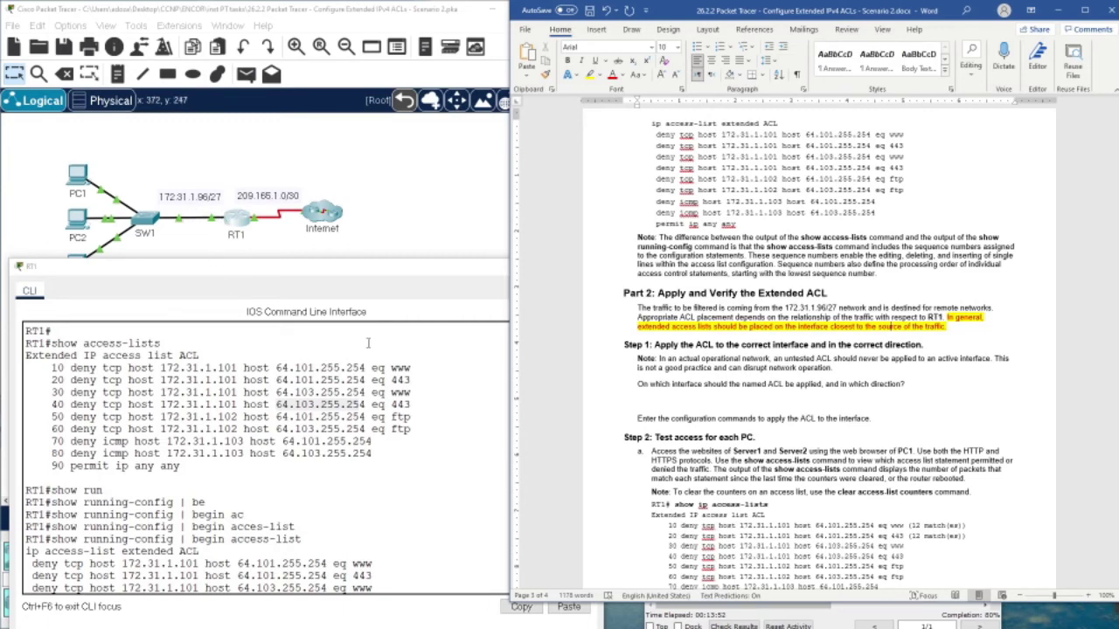
- Close the running-config output in RT1's CLI, abort the name lookup for q, and return to the privileged EXEC prompt
{"action": "left_click_drag", "start_coordinate": [292, 271], "coordinate": [489, 183]}
{"action": "left_click", "coordinate": [637, 470]}
{"action": "scroll", "coordinate": [637, 469], "scroll_direction": "down", "scroll_amount": 8}
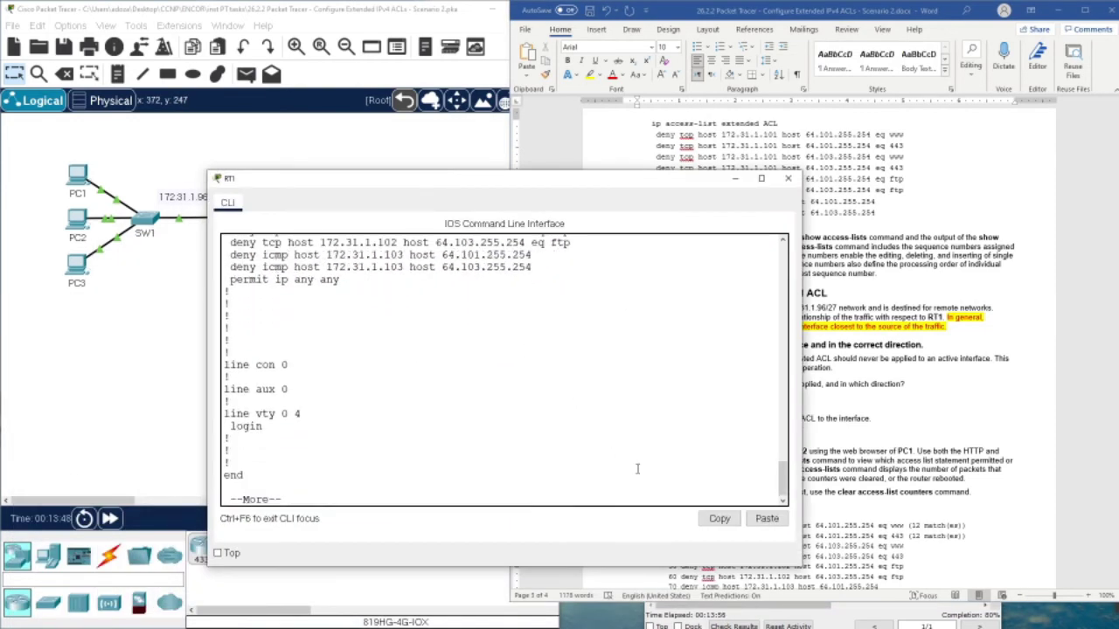
{"action": "type", "text": "q"}
{"action": "key", "text": "Return"}
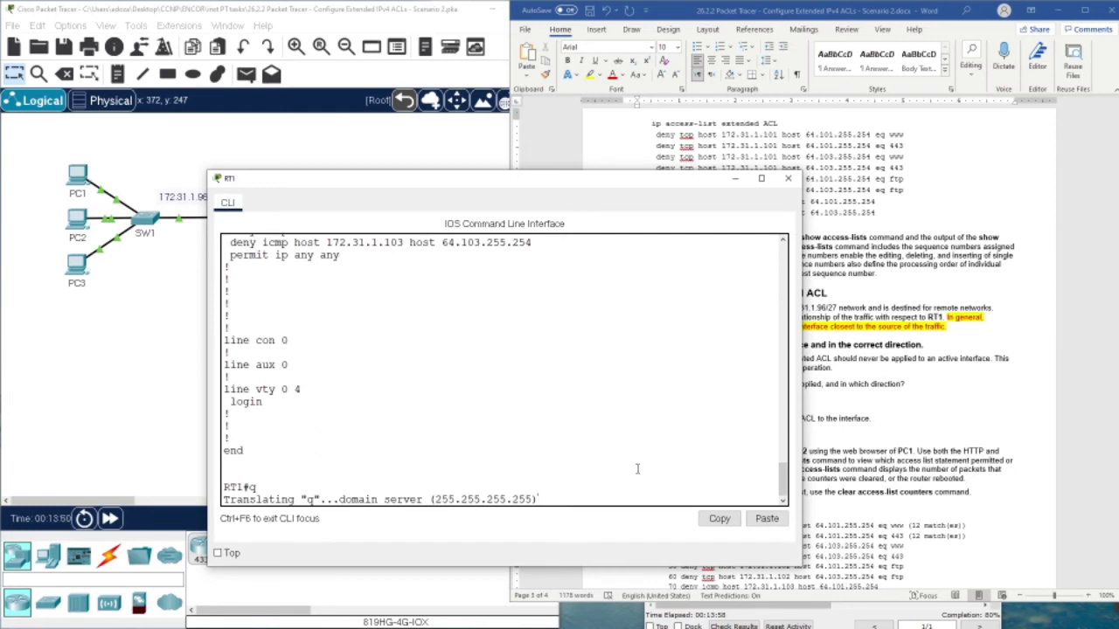
{"action": "double_click", "coordinate": [252, 488]}
{"action": "key", "text": "ctrl+shift+6"}
{"action": "key", "text": "Return"}
{"action": "key", "text": "Return"}
{"action": "key", "text": "Return"}
{"action": "key", "text": "Return"}
{"action": "key", "text": "Return"}
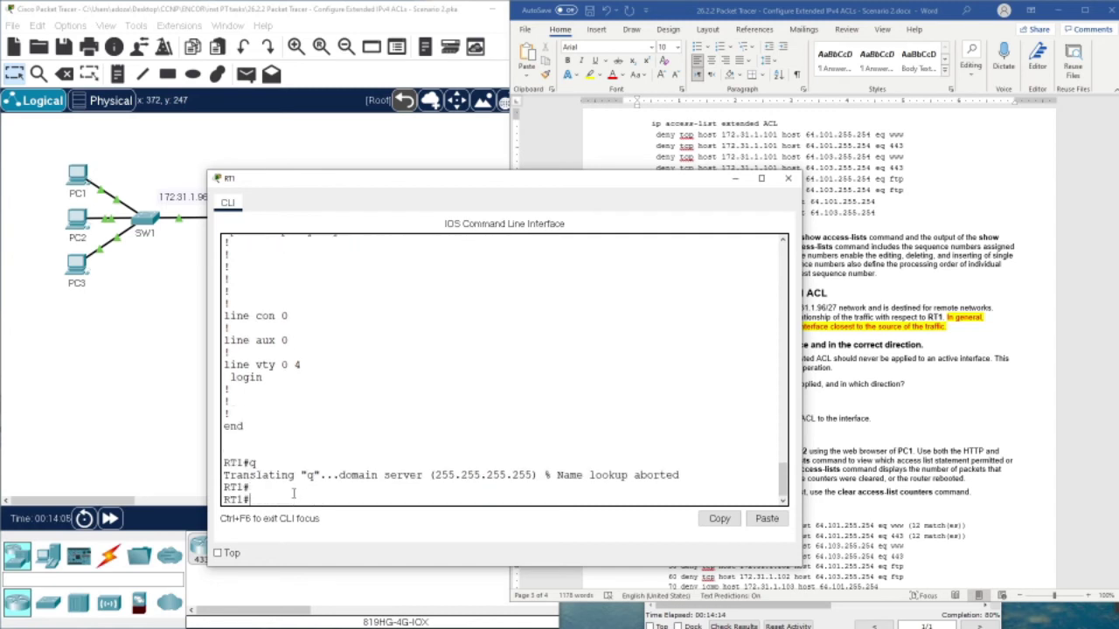
- Enter global configuration mode on RT1, check its SW1-facing port in the topology, and open interface g0/0 for configuration
{"action": "type", "text": "conf t"}
{"action": "key", "text": "Return"}
{"action": "key", "text": "Return"}
{"action": "key", "text": "Return"}
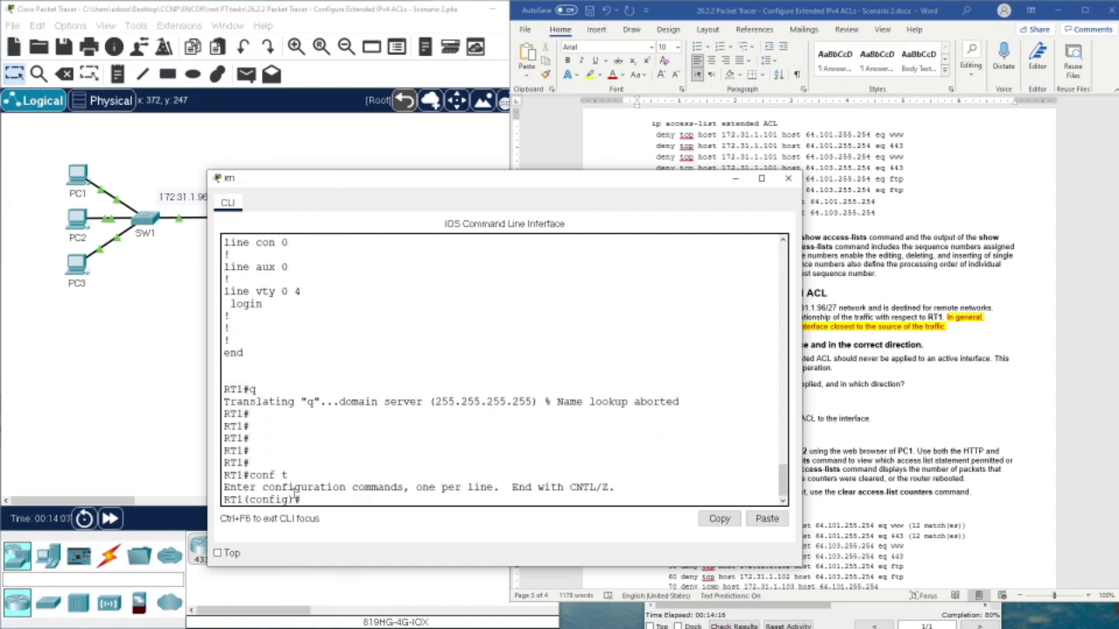
{"action": "type", "text": "int g0/0"}
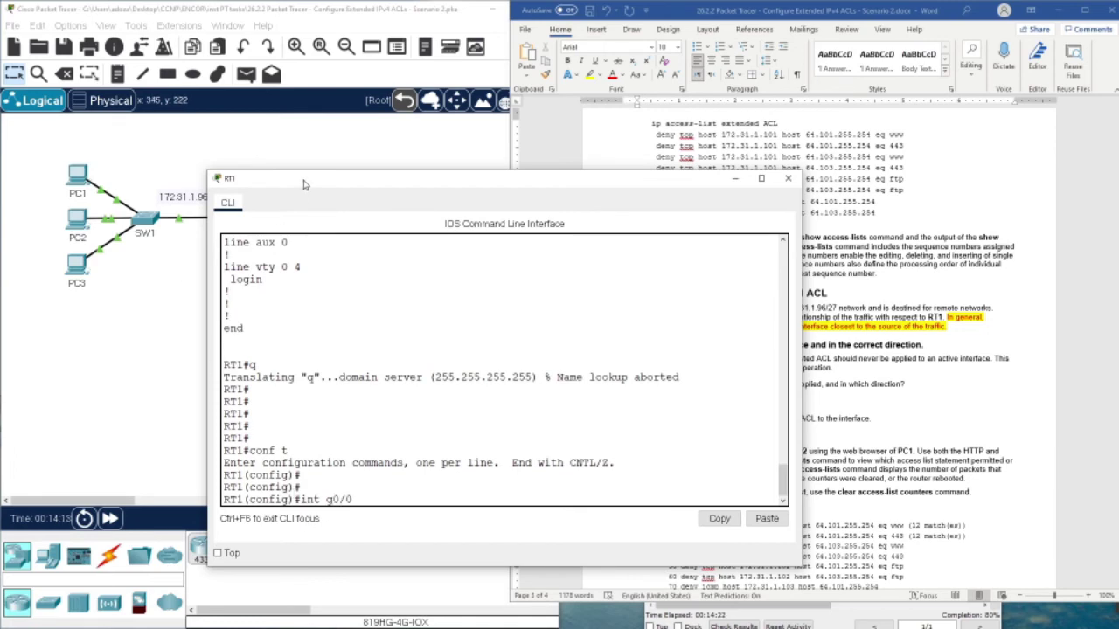
{"action": "left_click_drag", "start_coordinate": [305, 181], "coordinate": [246, 258]}
{"action": "left_click", "coordinate": [220, 226]}
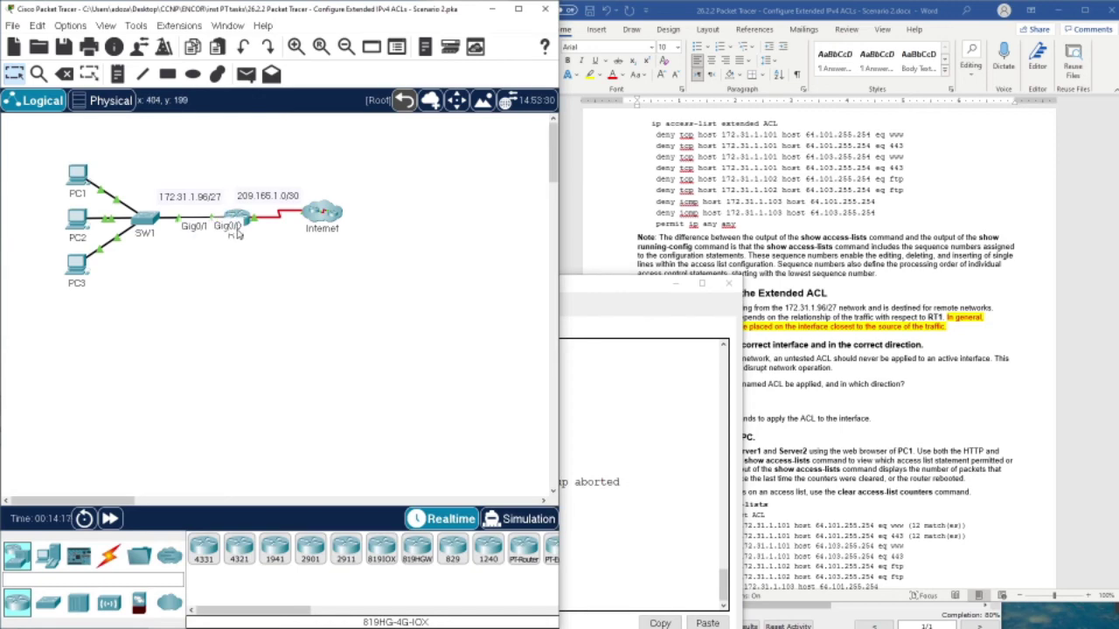
{"action": "left_click", "coordinate": [600, 290]}
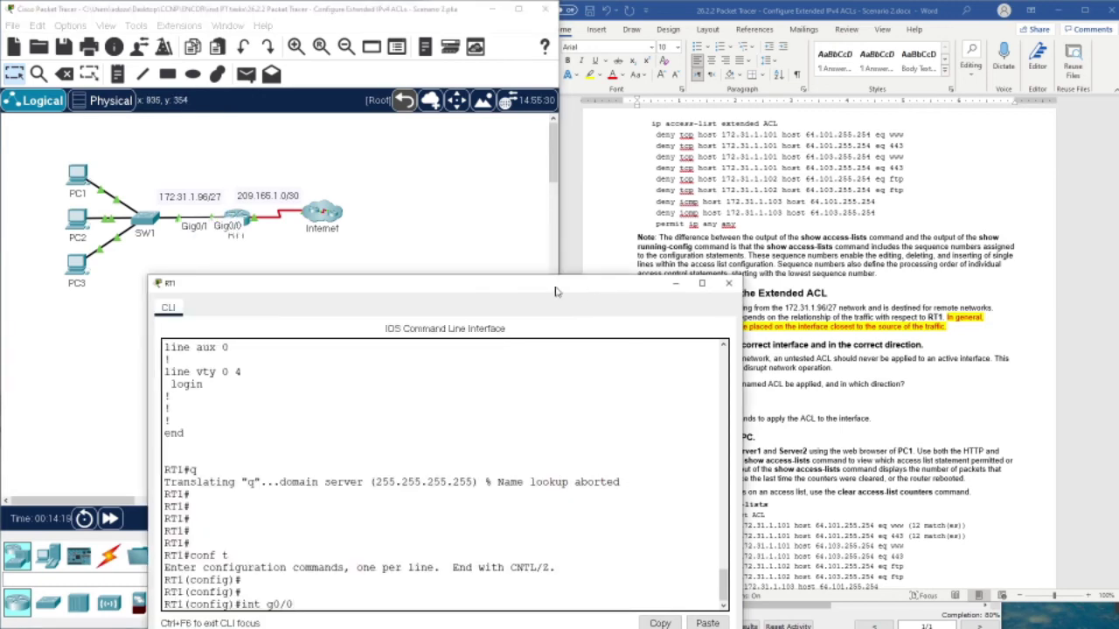
{"action": "left_click_drag", "start_coordinate": [557, 288], "coordinate": [527, 231]}
{"action": "key", "text": "Return"}
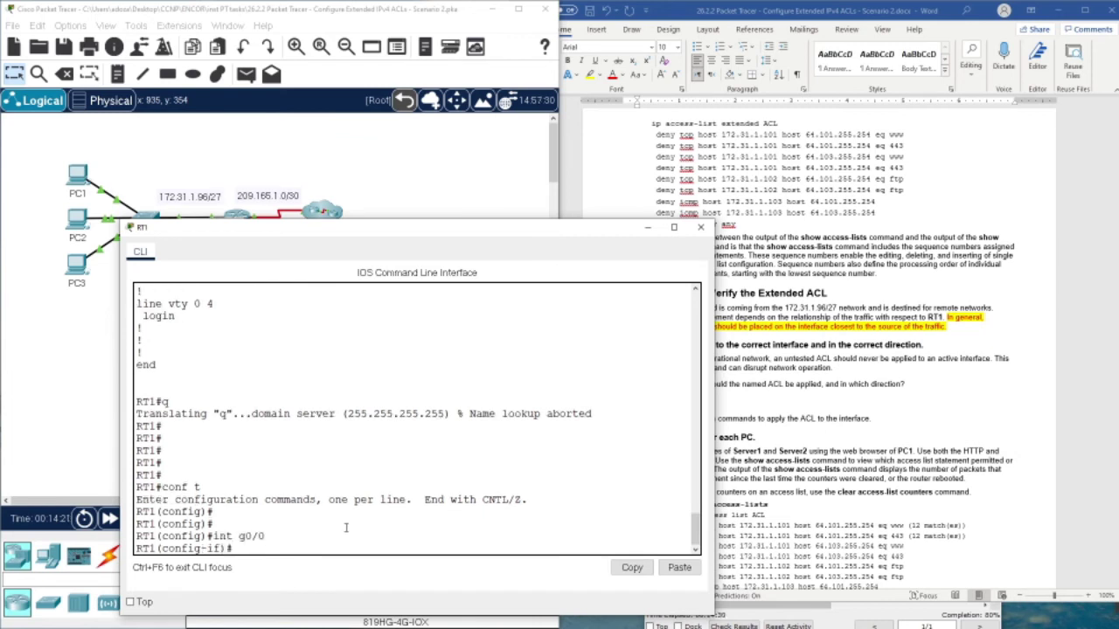
- Apply the access list ACL inbound on RT1's g0/0 interface with ip access-group ACL in
{"action": "type", "text": "c"}
{"action": "key", "text": "Tab"}
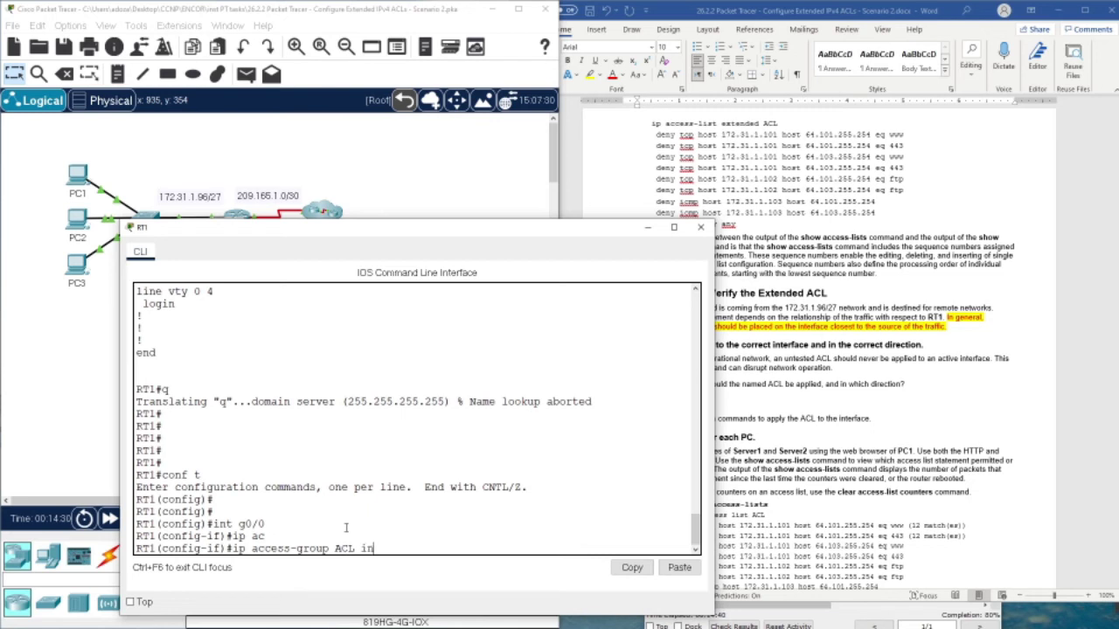
{"action": "key", "text": "Return"}
{"action": "key", "text": "Return"}
{"action": "key", "text": "Return"}
{"action": "key", "text": "Return"}
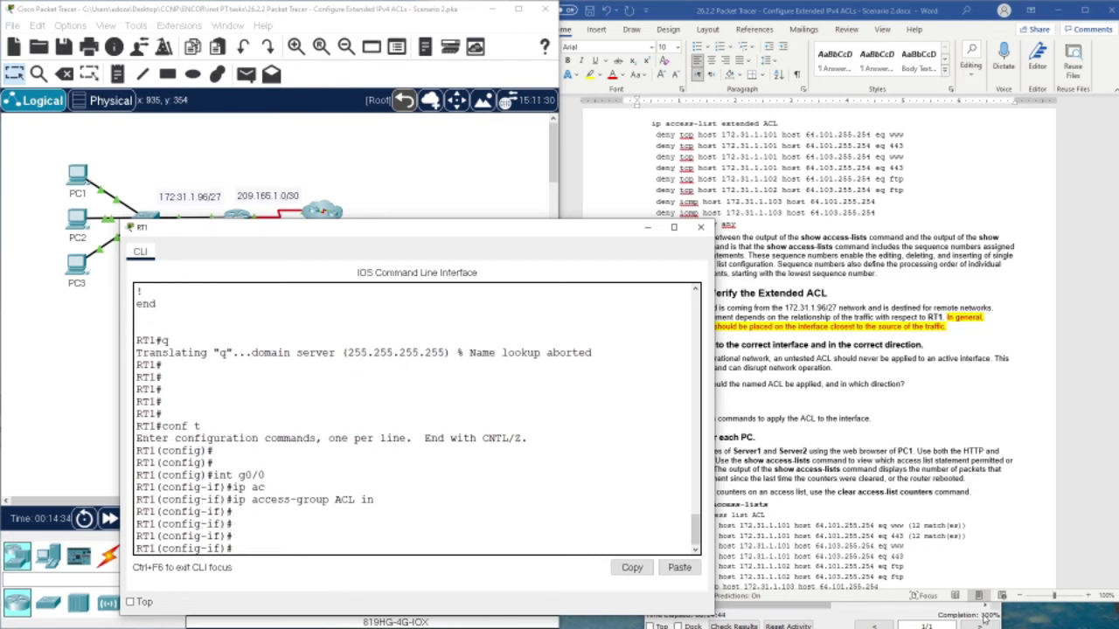
- Check the per-PC access test instructions in the lab document and copy Server1's IP address, 64.101.255.254, from the addressing table
{"action": "left_click", "coordinate": [876, 483]}
{"action": "scroll", "coordinate": [776, 472], "scroll_direction": "down", "scroll_amount": 2}
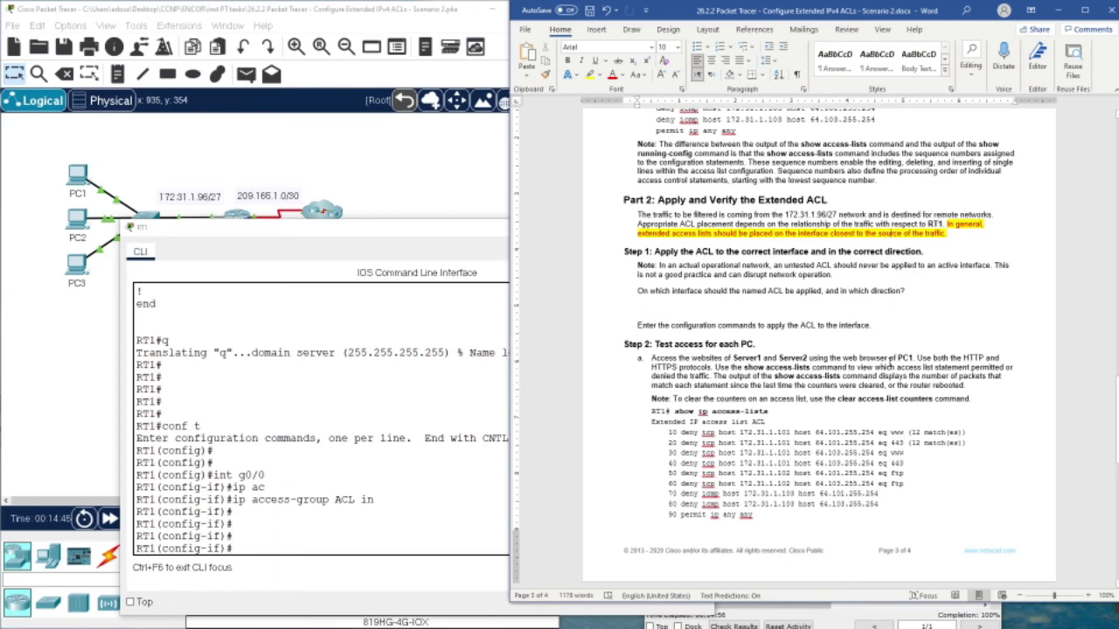
{"action": "scroll", "coordinate": [817, 350], "scroll_direction": "up", "scroll_amount": 5}
{"action": "scroll", "coordinate": [822, 329], "scroll_direction": "up", "scroll_amount": 20}
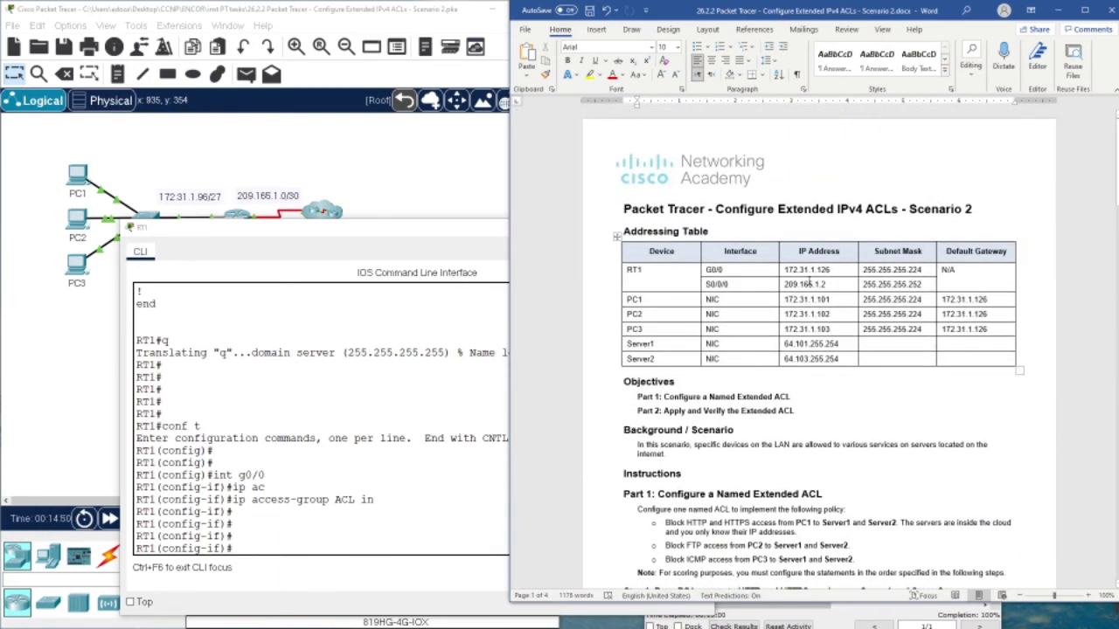
{"action": "left_click", "coordinate": [811, 344]}
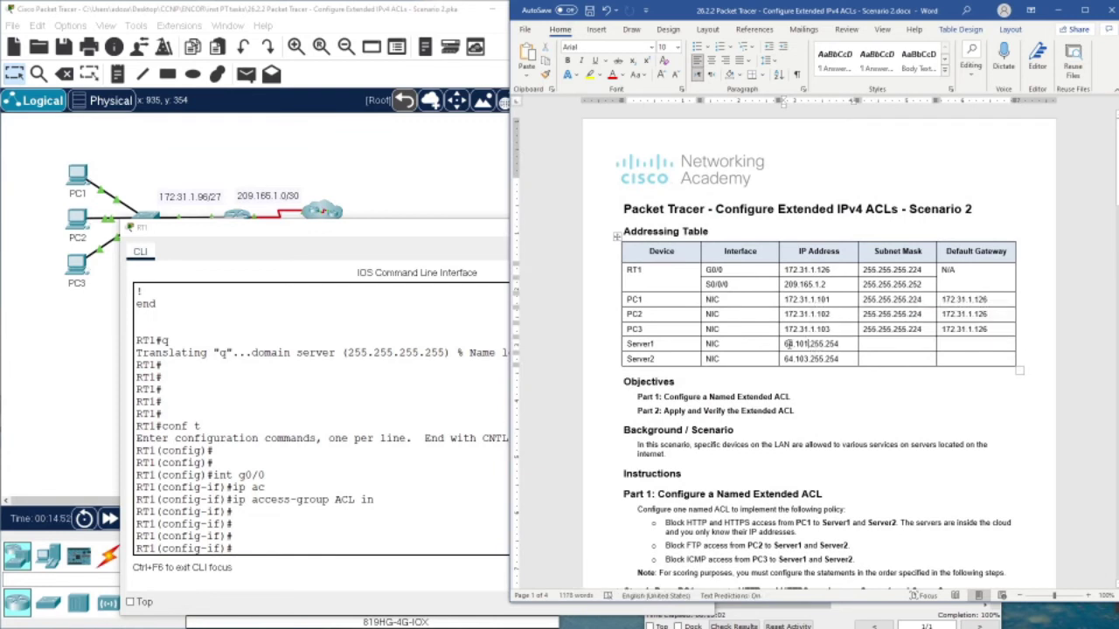
{"action": "double_click", "coordinate": [795, 343]}
{"action": "right_click", "coordinate": [799, 344]}
{"action": "left_click", "coordinate": [813, 365]}
- Open PC1's Web Browser and request Server1's website over HTTP at the copied address 64.101.255.254
{"action": "left_click", "coordinate": [74, 179]}
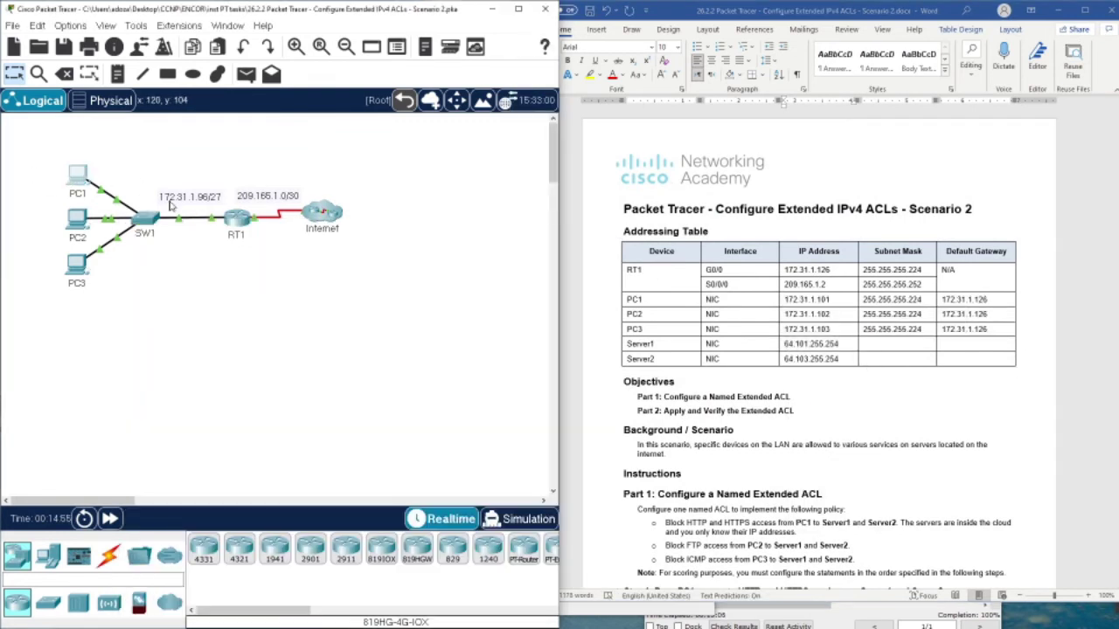
{"action": "left_click", "coordinate": [716, 194]}
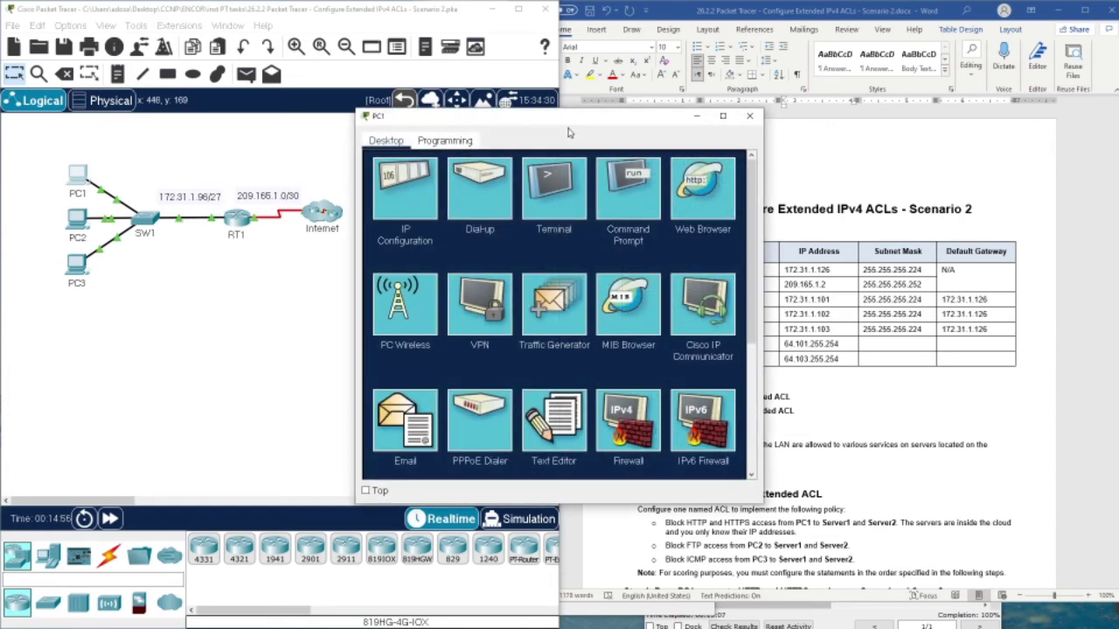
{"action": "right_click", "coordinate": [507, 182]}
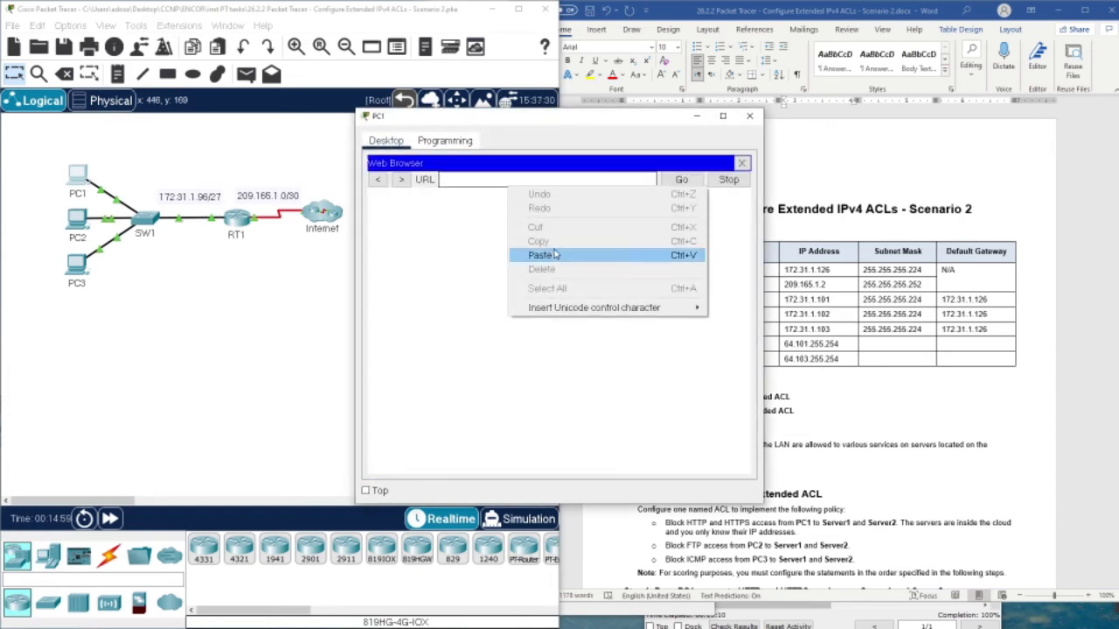
{"action": "left_click", "coordinate": [546, 252]}
{"action": "left_click", "coordinate": [667, 181]}
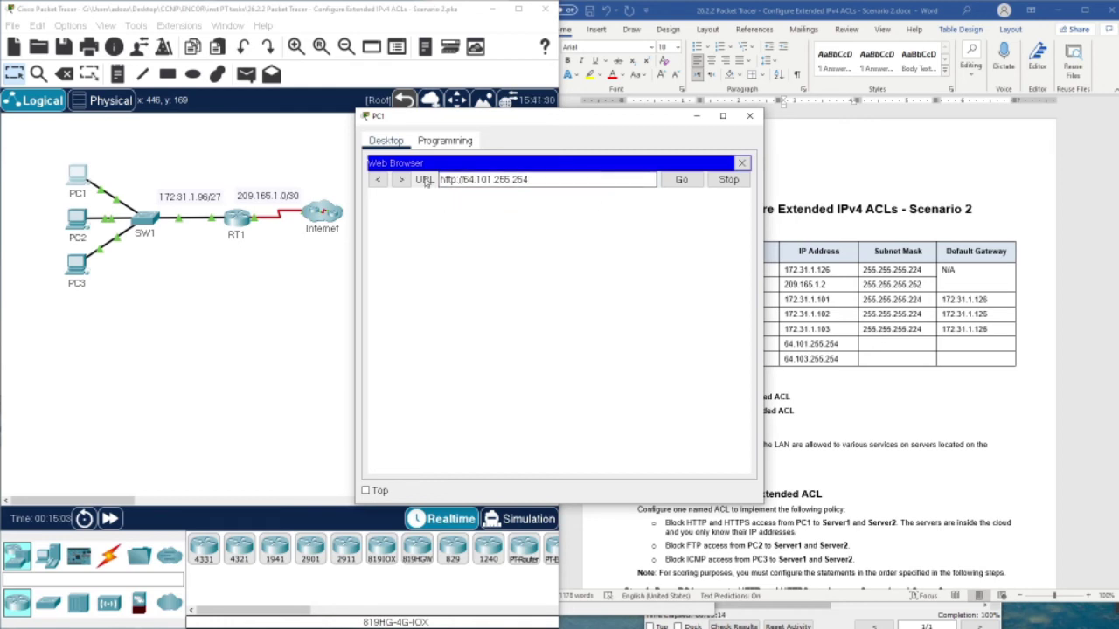
{"action": "left_click", "coordinate": [452, 180]}
{"action": "type", "text": "s"}
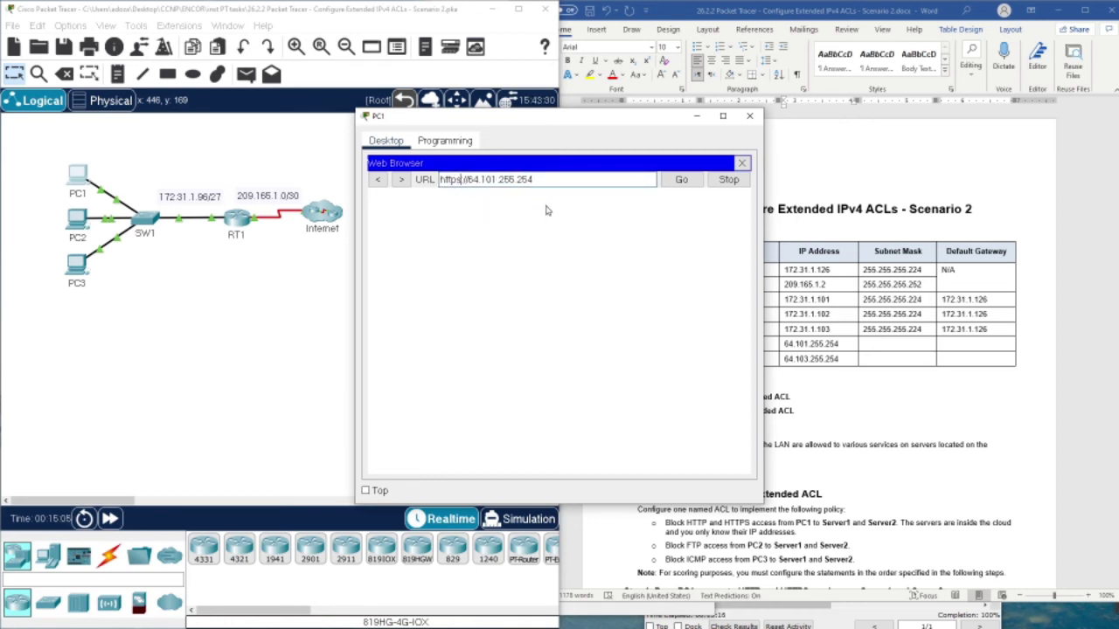
{"action": "left_click", "coordinate": [679, 180]}
{"action": "left_click", "coordinate": [749, 116]}
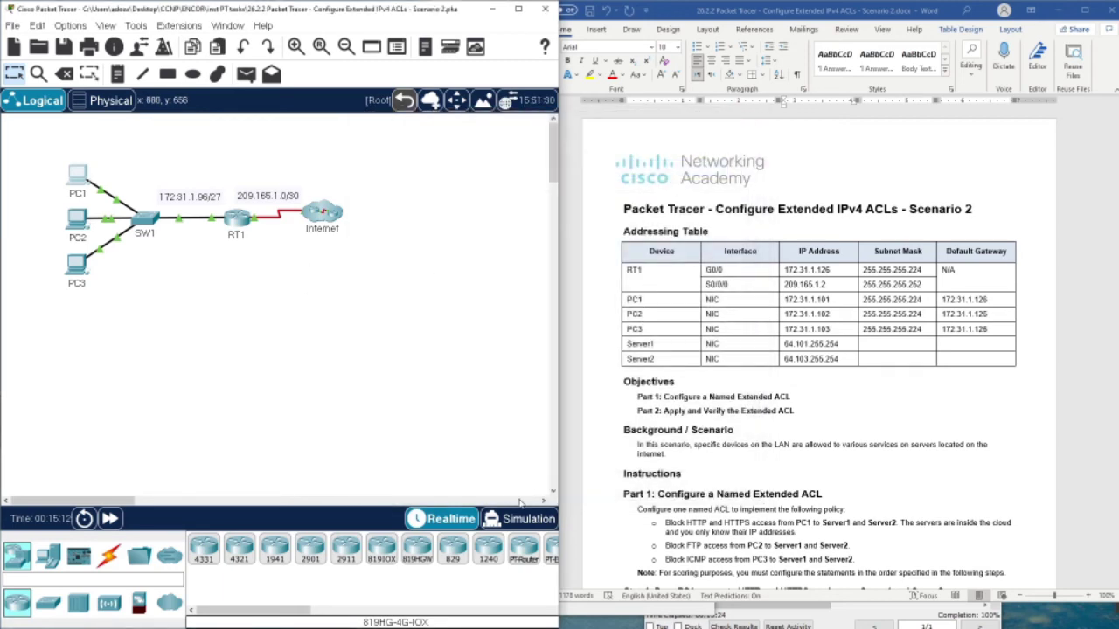
- Reopen RT1's CLI and exit interface and global configuration modes to the privileged EXEC prompt
{"action": "left_click", "coordinate": [231, 217]}
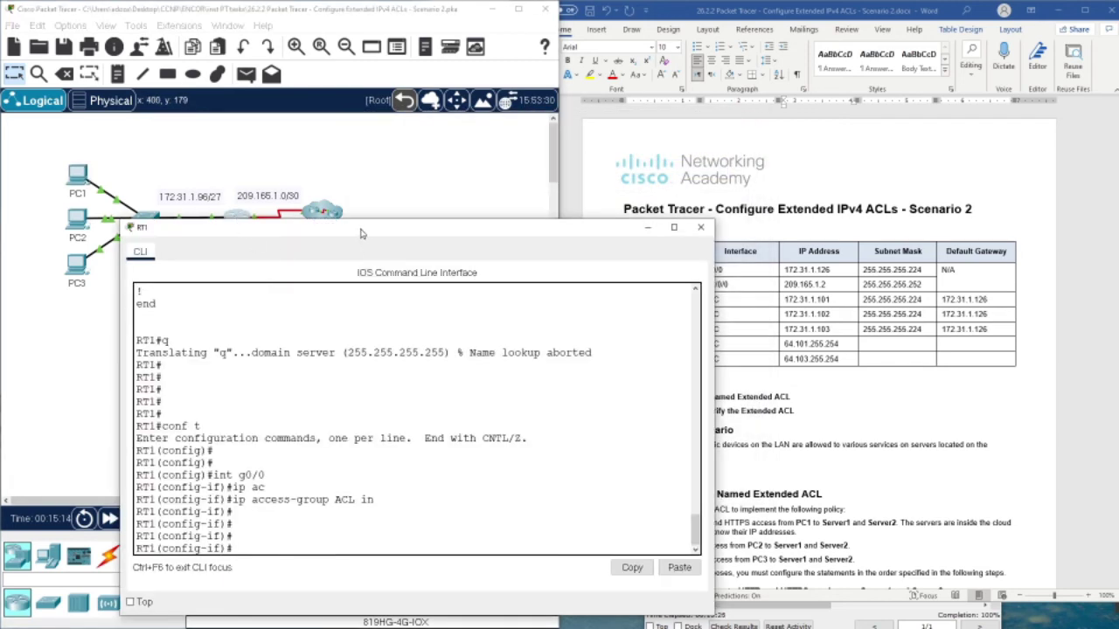
{"action": "left_click_drag", "start_coordinate": [361, 233], "coordinate": [327, 158]}
{"action": "type", "text": "exit"}
{"action": "key", "text": "Return"}
{"action": "key", "text": "Return"}
{"action": "key", "text": "Return"}
{"action": "key", "text": "Return"}
{"action": "type", "text": "ex"}
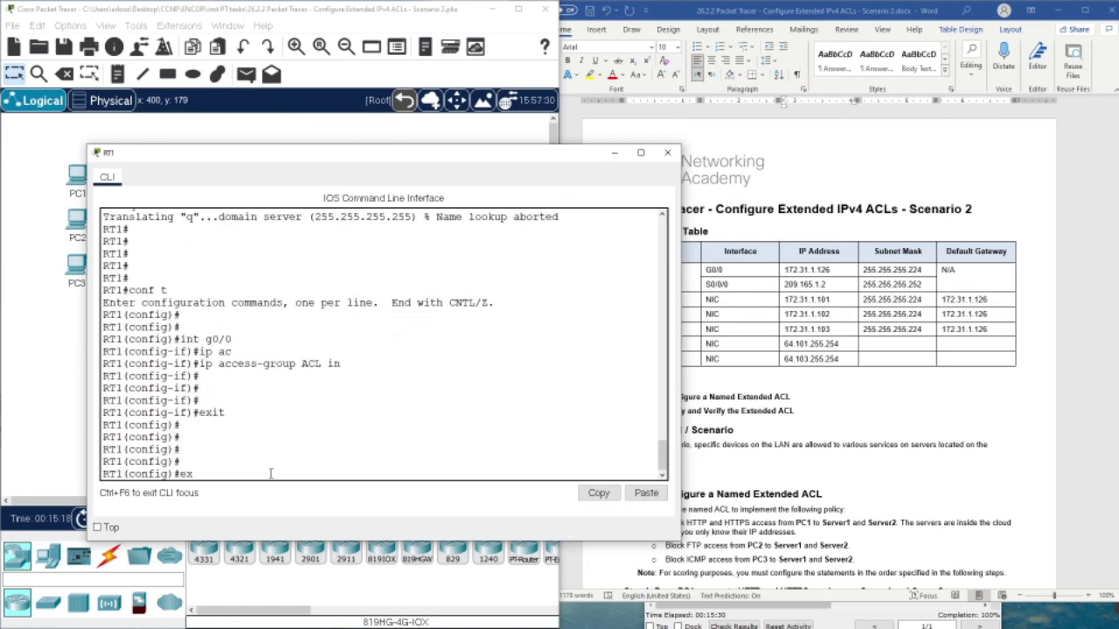
{"action": "type", "text": "it"}
{"action": "key", "text": "Return"}
{"action": "key", "text": "Return"}
{"action": "key", "text": "Return"}
{"action": "key", "text": "Return"}
- Run show access-lists ACL on RT1 and examine the match counters on PC1's www and 443 deny entries for Server1
{"action": "type", "text": "sh"}
{"action": "key", "text": "Tab"}
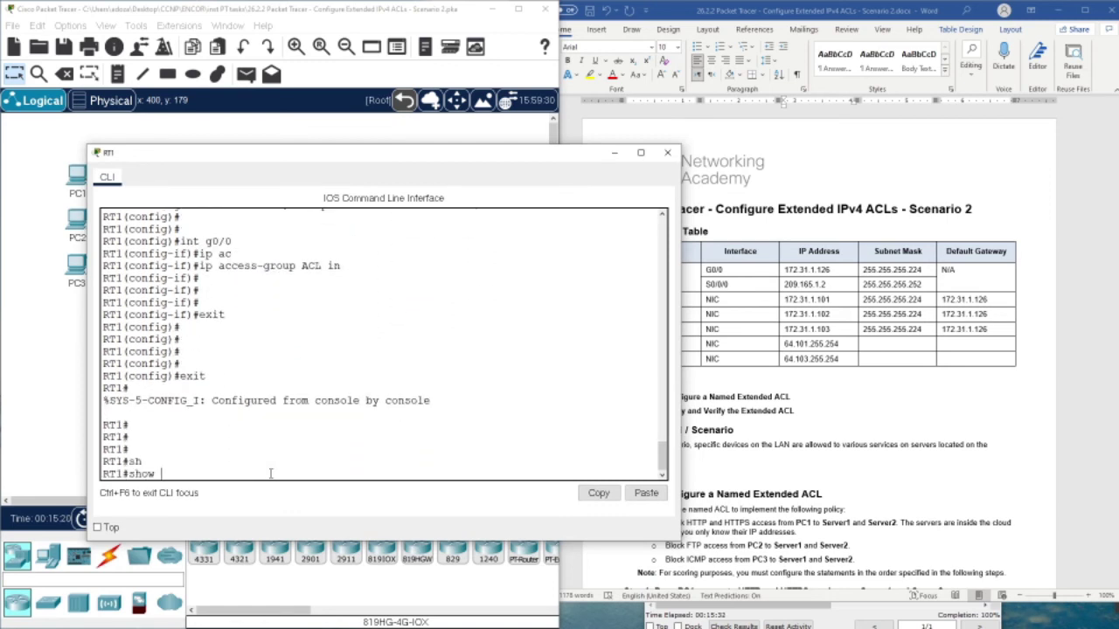
{"action": "type", "text": "ac"}
{"action": "key", "text": "Tab"}
{"action": "type", "text": "ACL"}
{"action": "key", "text": "Return"}
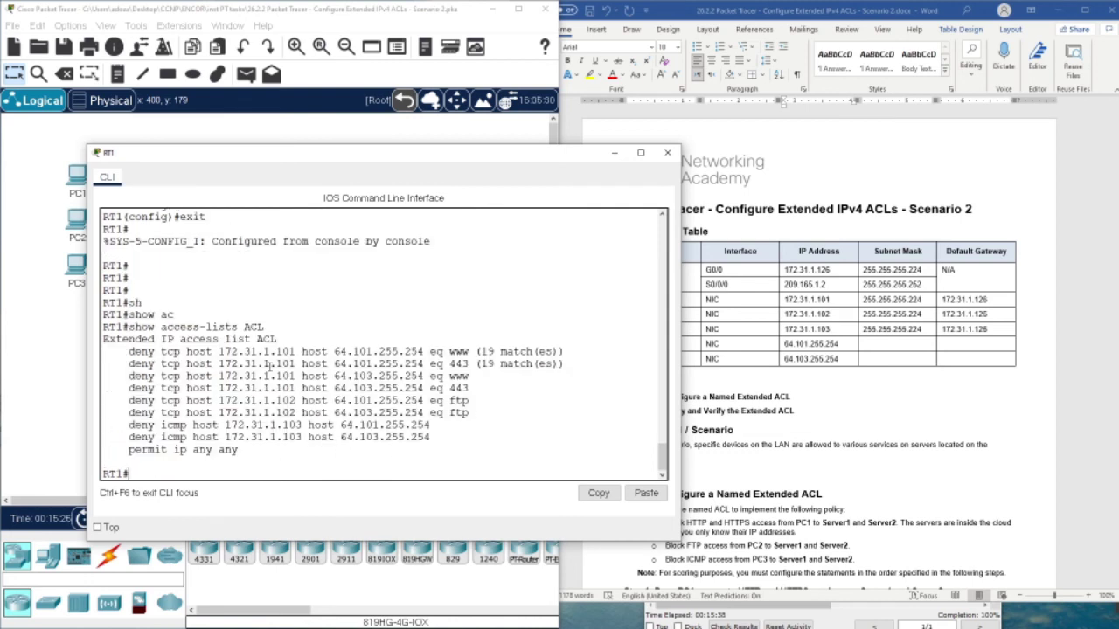
{"action": "left_click_drag", "start_coordinate": [481, 351], "coordinate": [556, 352]}
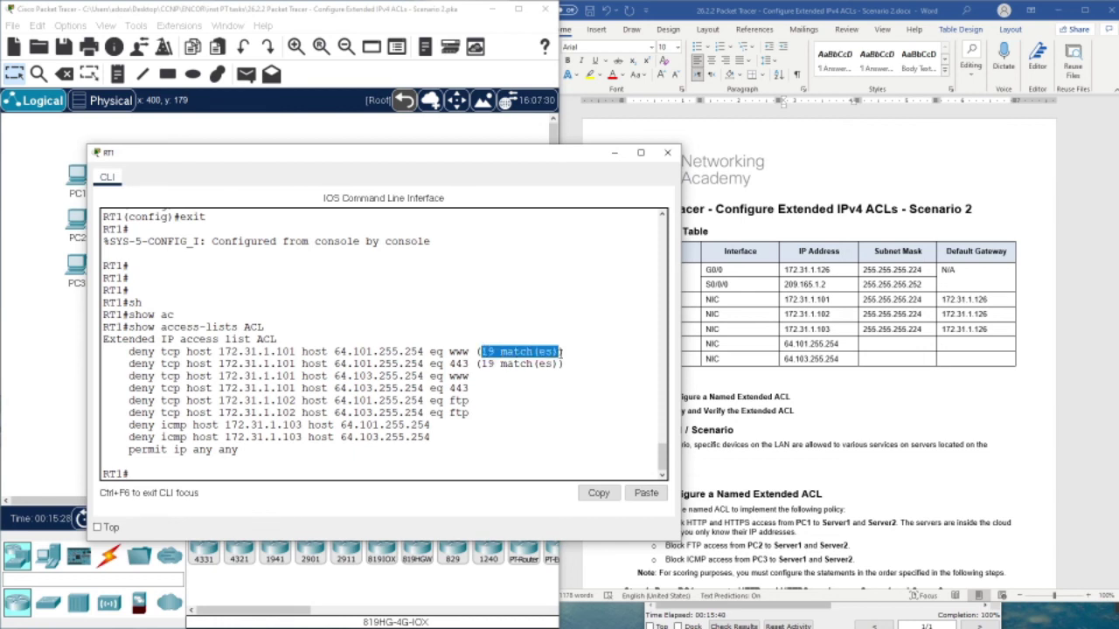
{"action": "left_click_drag", "start_coordinate": [481, 363], "coordinate": [554, 364]}
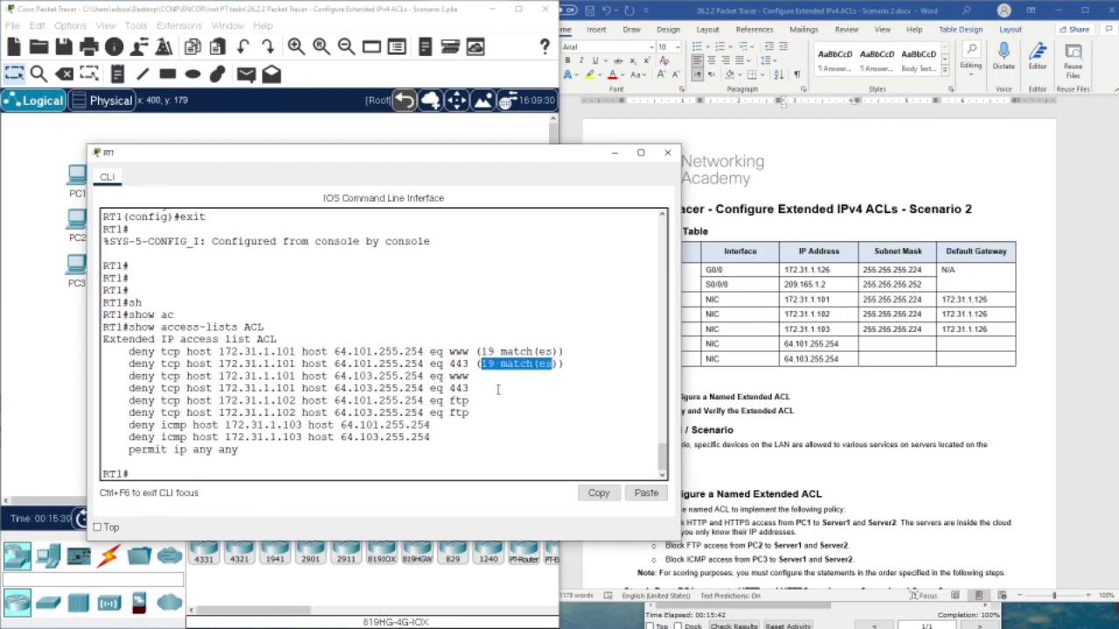
{"action": "left_click", "coordinate": [447, 416]}
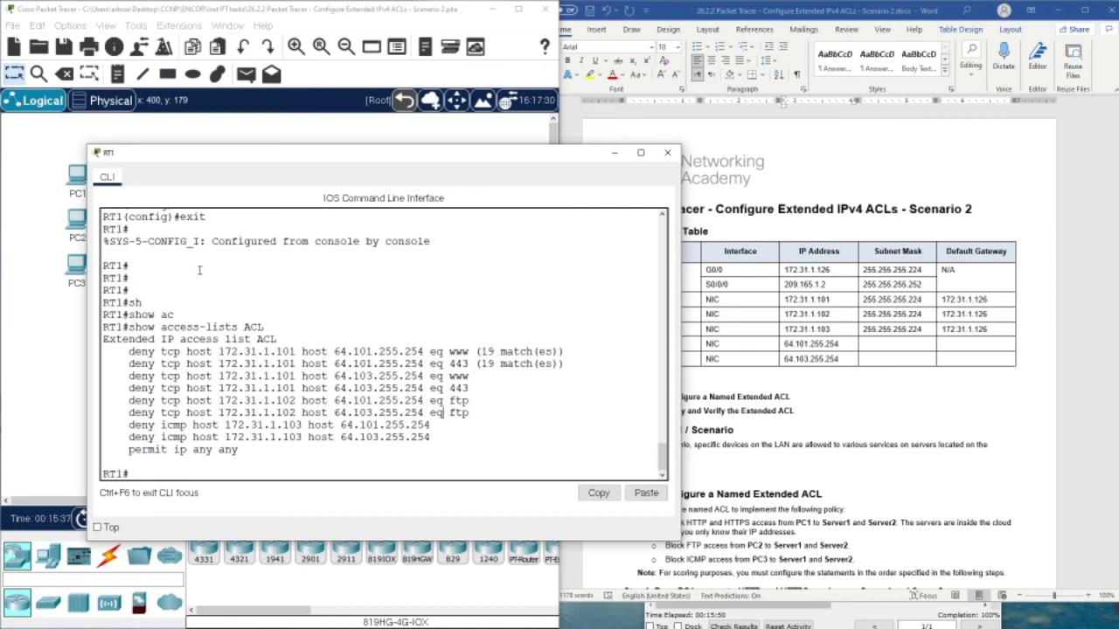
- Uncover the topology, open PC3's Command Prompt and ping Server1 at 64.101.255.254
{"action": "left_click_drag", "start_coordinate": [236, 157], "coordinate": [294, 304]}
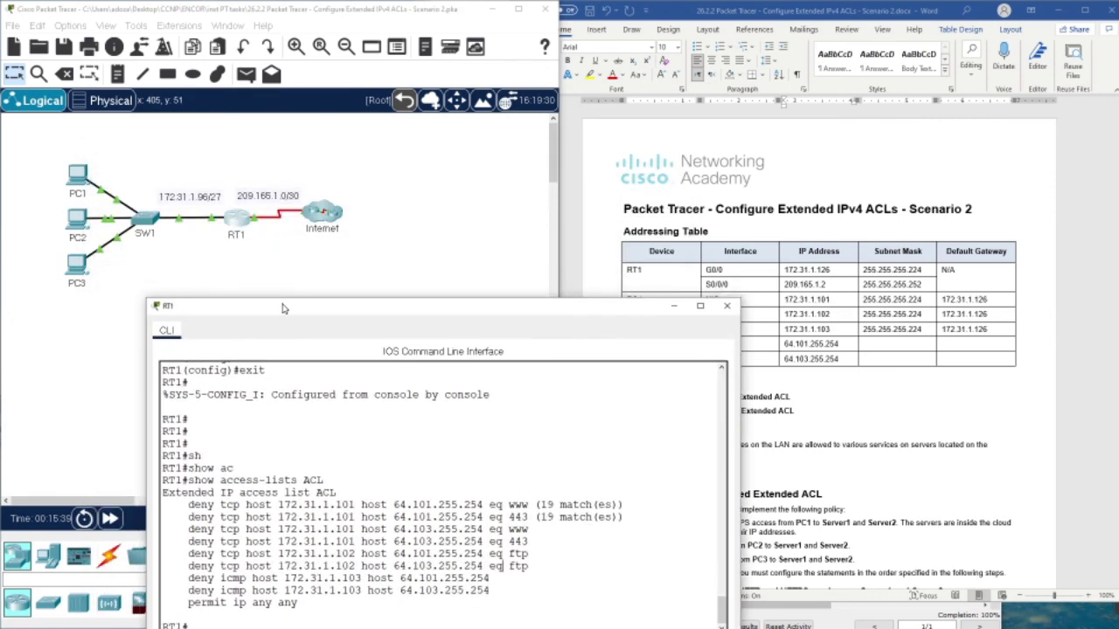
{"action": "left_click", "coordinate": [104, 278]}
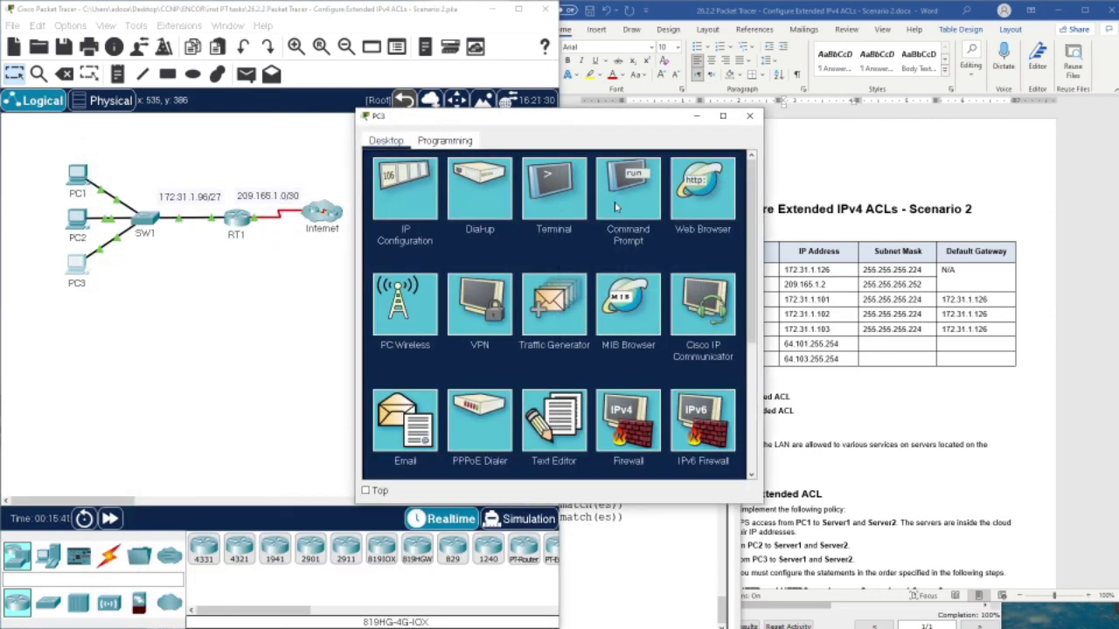
{"action": "left_click", "coordinate": [630, 201]}
{"action": "type", "text": "ping"}
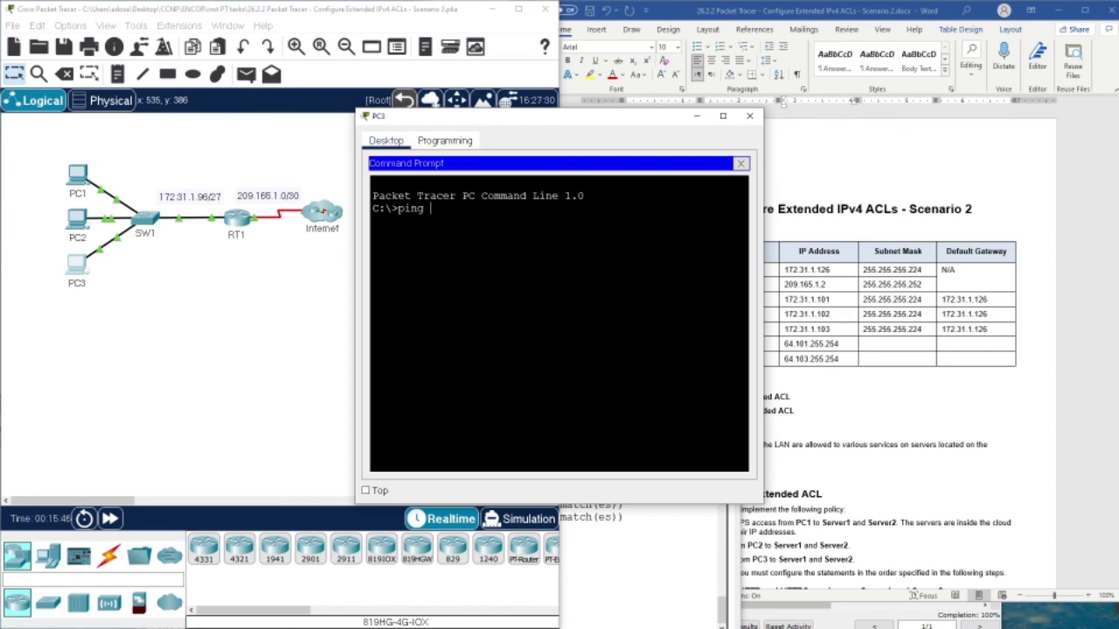
{"action": "right_click", "coordinate": [585, 270]}
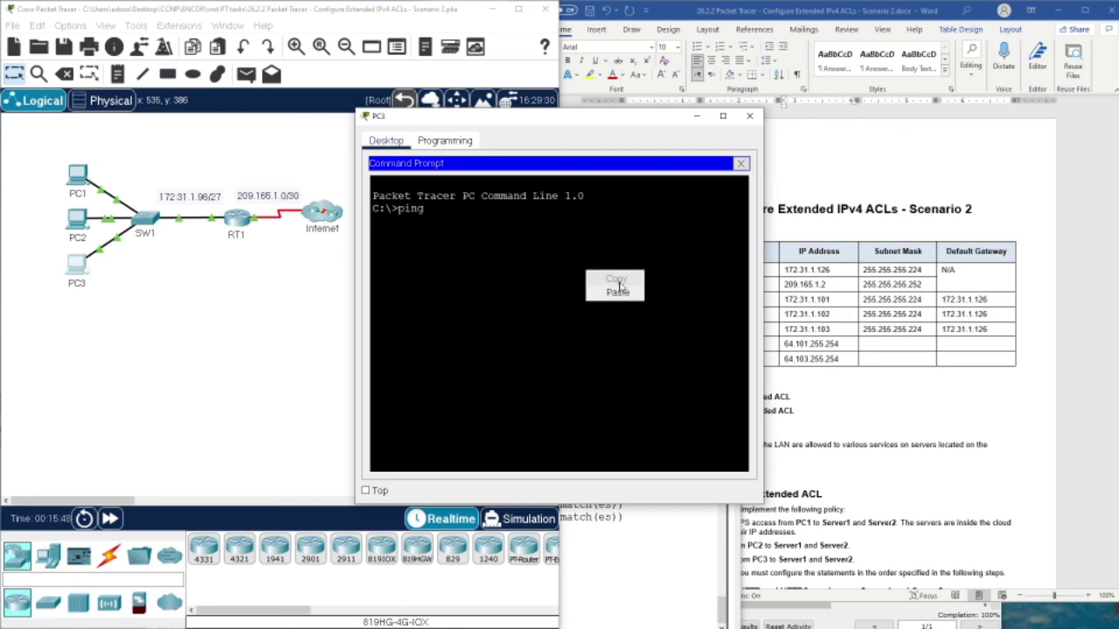
{"action": "left_click", "coordinate": [611, 285]}
{"action": "key", "text": "Return"}
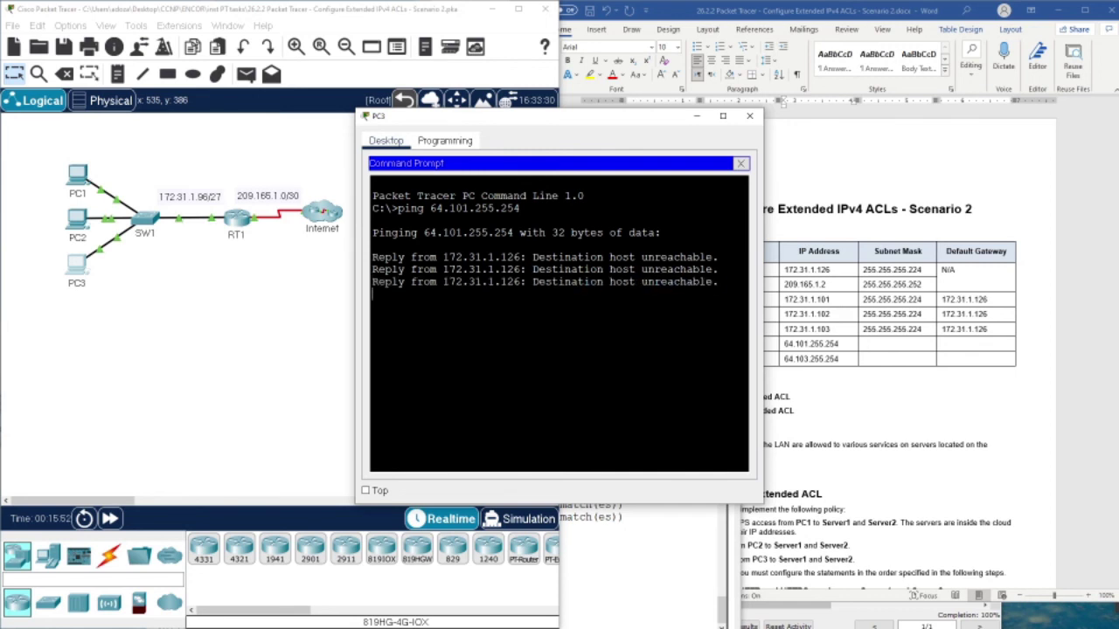
{"action": "key", "text": "Return"}
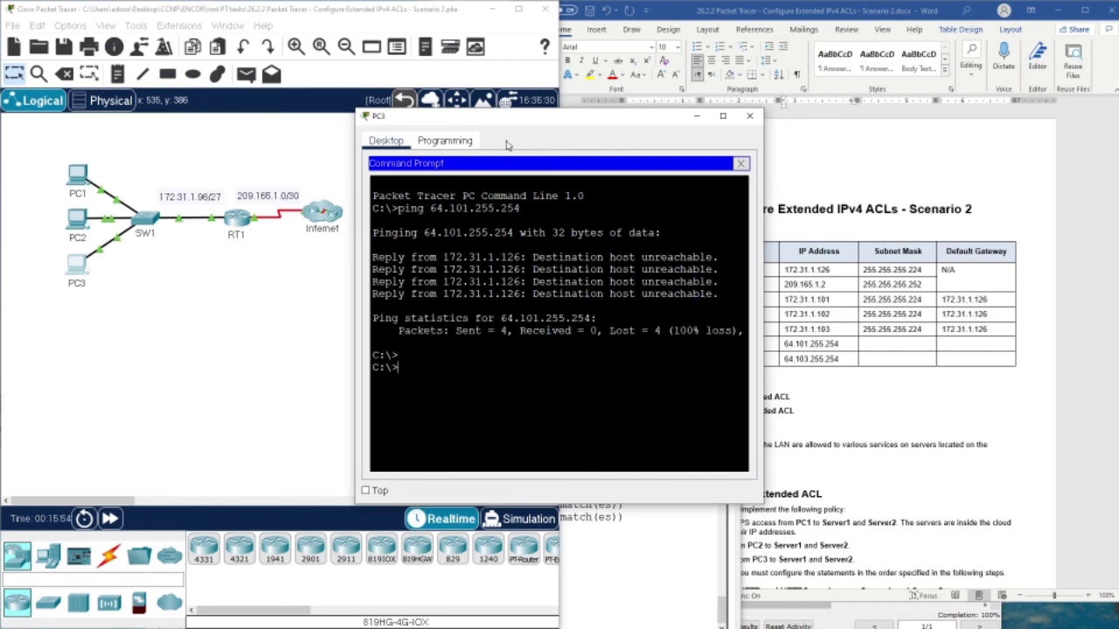
- Bring RT1's CLI back into view, locate the ICMP deny entries and rerun show access-lists ACL
{"action": "left_click", "coordinate": [238, 222]}
{"action": "left_click_drag", "start_coordinate": [550, 311], "coordinate": [530, 162]}
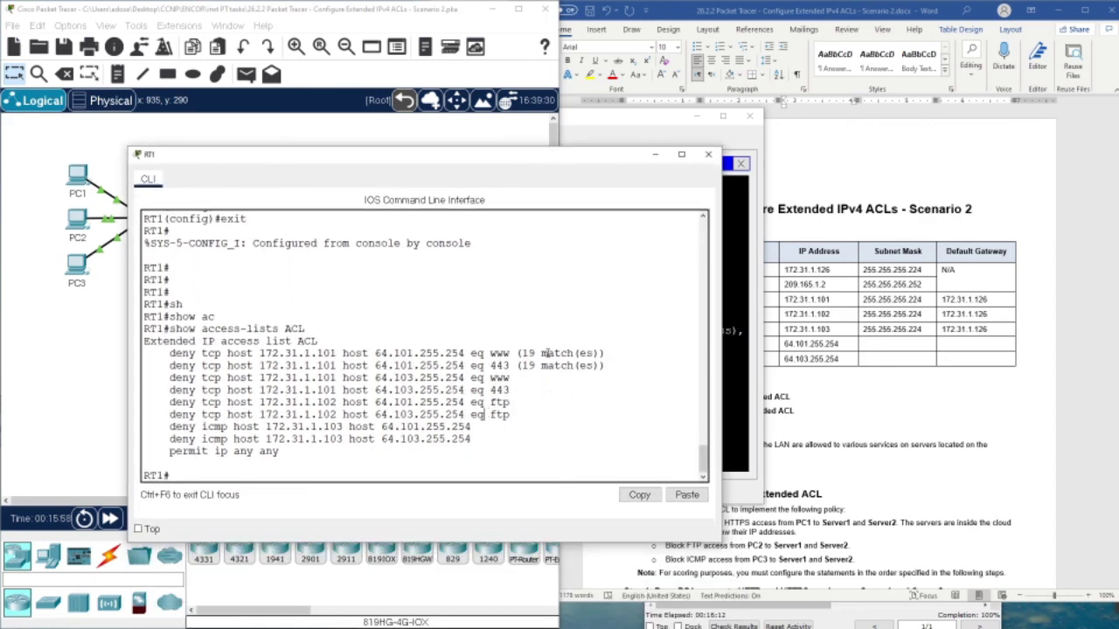
{"action": "left_click_drag", "start_coordinate": [350, 428], "coordinate": [471, 438]}
{"action": "left_click", "coordinate": [409, 475]}
{"action": "key", "text": "Up"}
{"action": "key", "text": "Return"}
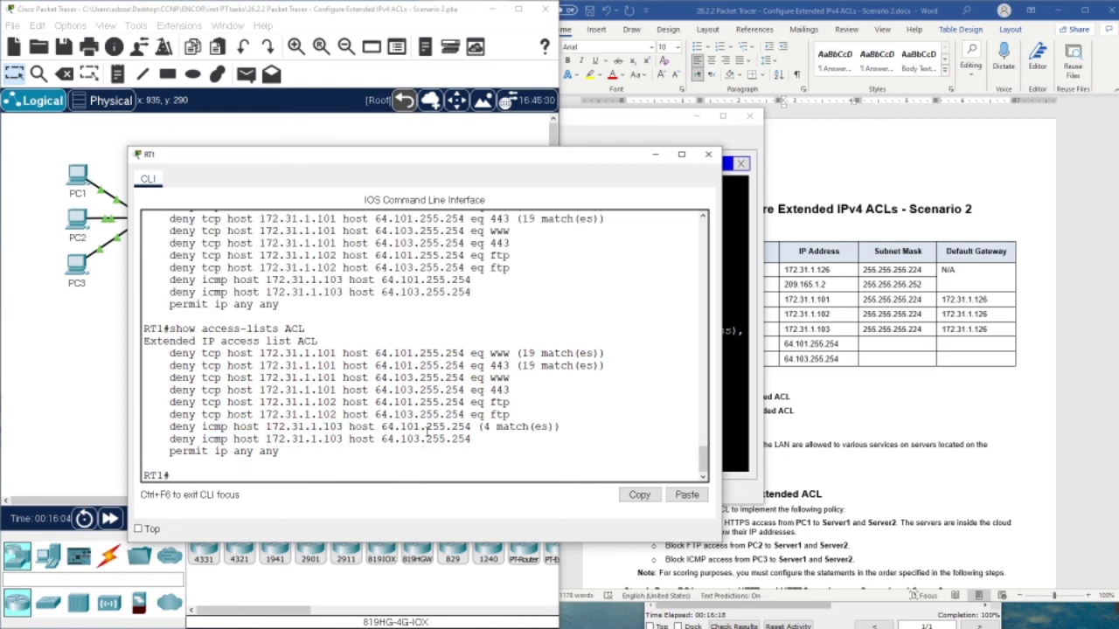
- Compare the match counter on PC3's ICMP deny entry for Server1 with the ping replies in PC3's Command Prompt
{"action": "left_click_drag", "start_coordinate": [266, 428], "coordinate": [553, 430]}
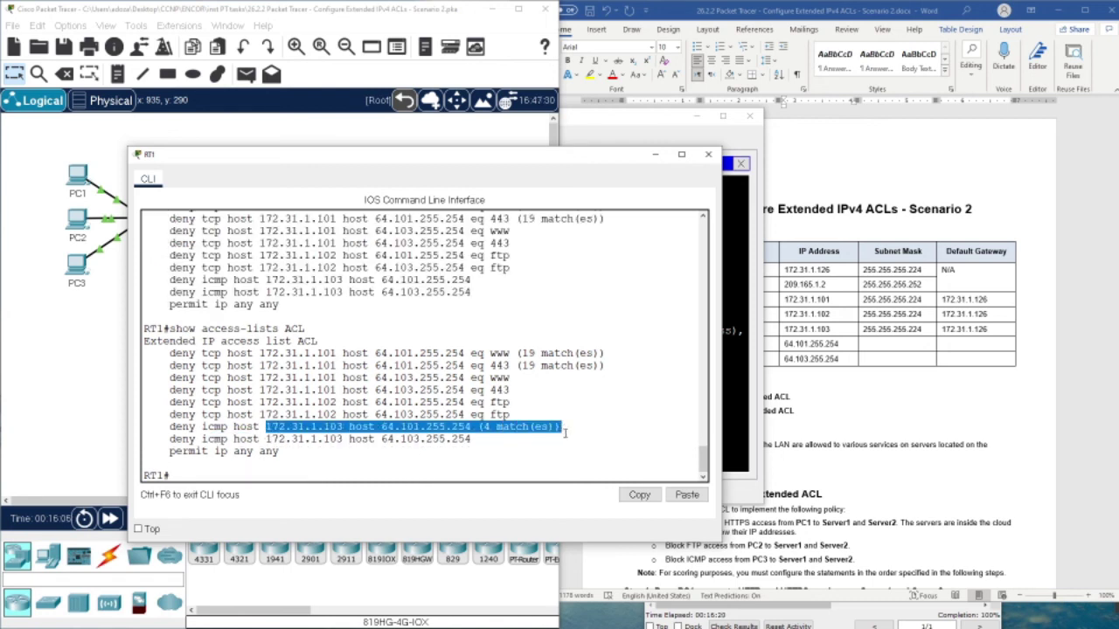
{"action": "left_click_drag", "start_coordinate": [618, 120], "coordinate": [749, 119]}
{"action": "left_click_drag", "start_coordinate": [664, 255], "coordinate": [673, 292]}
{"action": "left_click", "coordinate": [428, 420]}
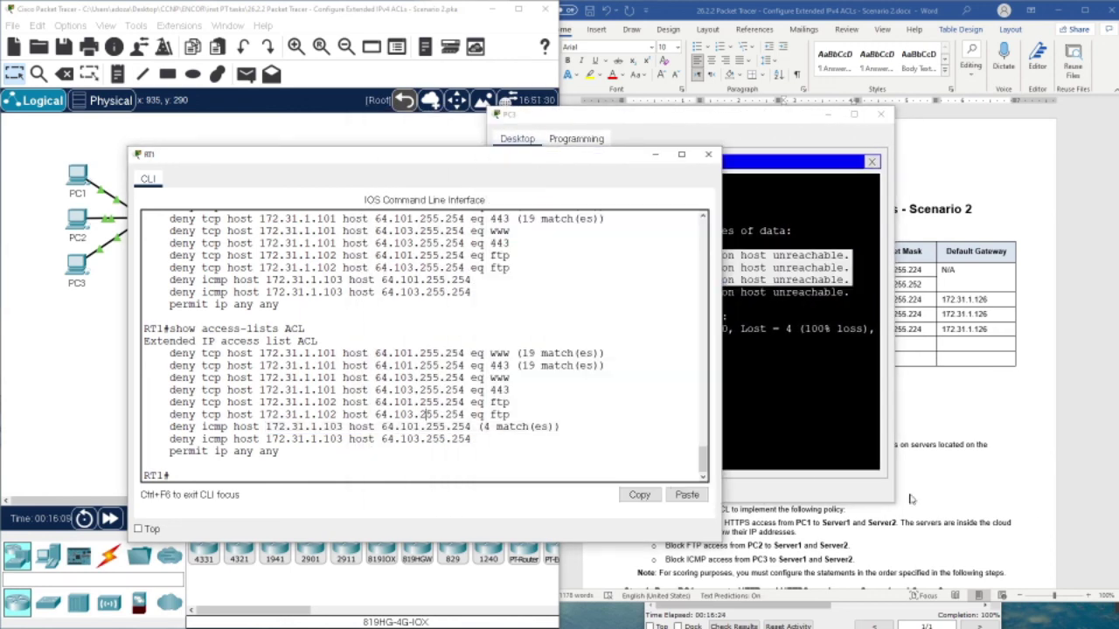
- Read the remaining Part 2 test instructions for FTP, ping and the other PCs in the lab document
{"action": "left_click", "coordinate": [1012, 507]}
{"action": "scroll", "coordinate": [818, 542], "scroll_direction": "down", "scroll_amount": 8}
{"action": "scroll", "coordinate": [820, 450], "scroll_direction": "down", "scroll_amount": 15}
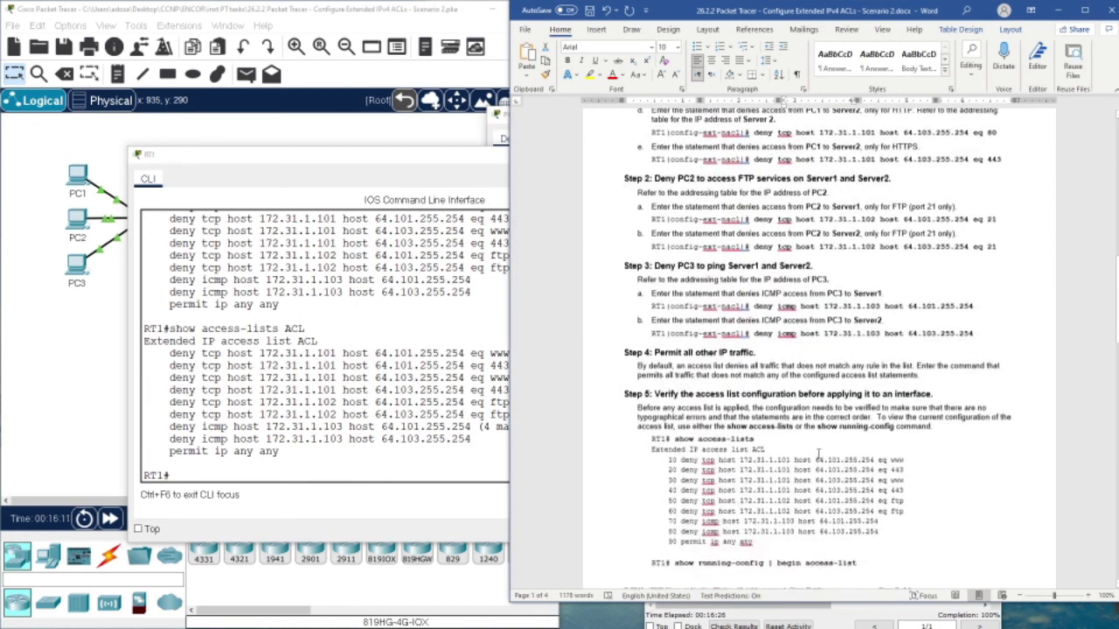
{"action": "scroll", "coordinate": [777, 431], "scroll_direction": "down", "scroll_amount": 5}
{"action": "scroll", "coordinate": [781, 425], "scroll_direction": "up", "scroll_amount": 3}
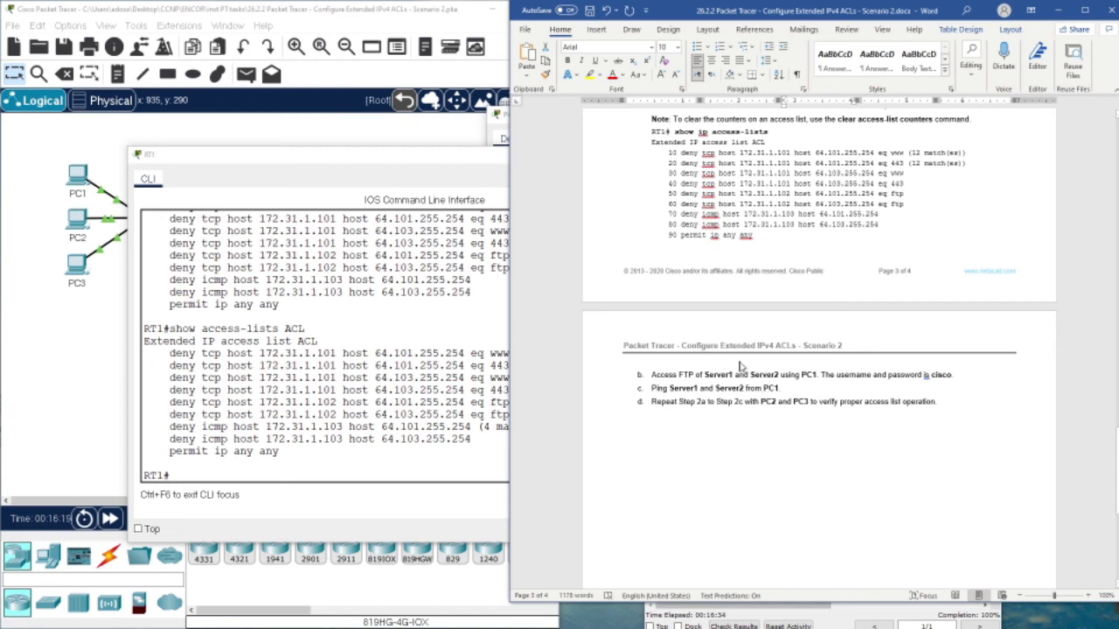
- Review the show access-lists ACL command and its deny entries on RT1 against the Part 2 instructions in the lab document
{"action": "left_click", "coordinate": [283, 409]}
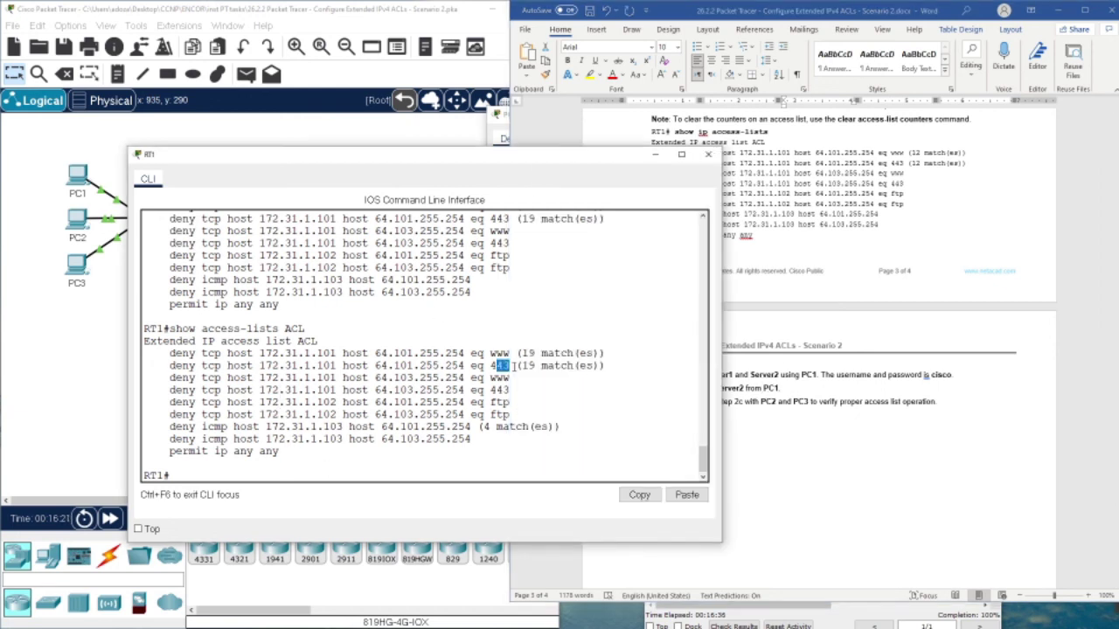
{"action": "left_click_drag", "start_coordinate": [494, 365], "coordinate": [546, 417]}
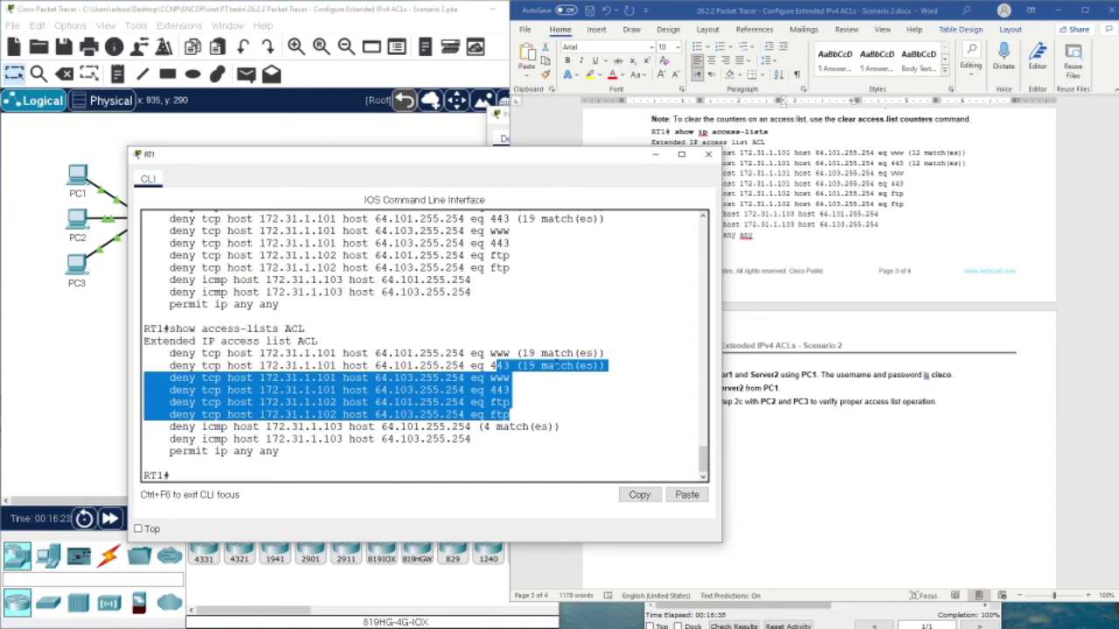
{"action": "left_click_drag", "start_coordinate": [171, 330], "coordinate": [317, 333]}
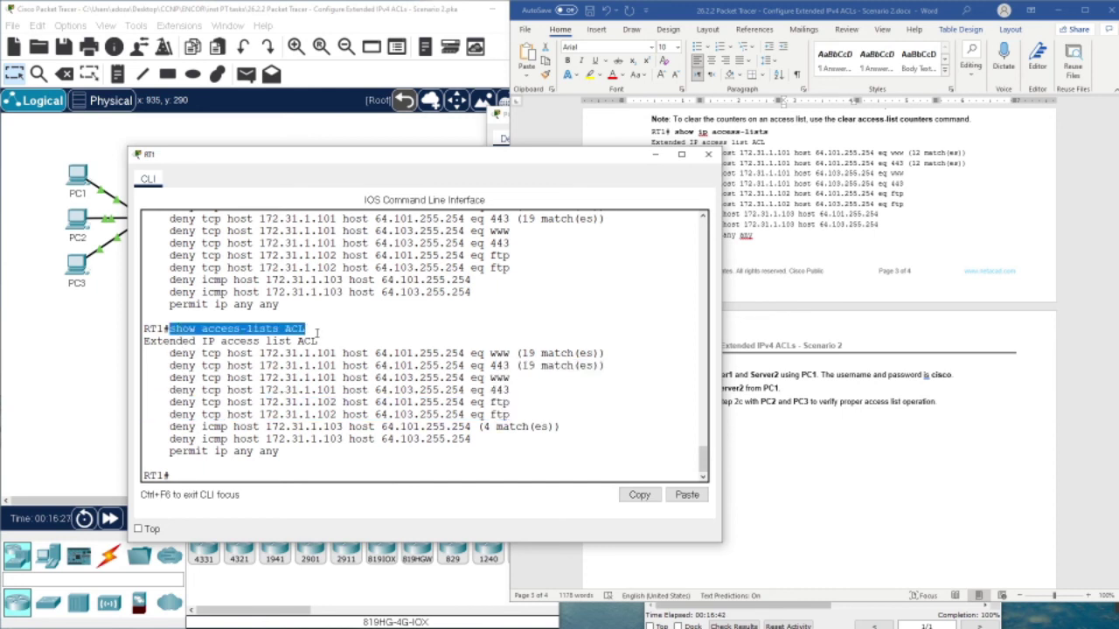
{"action": "left_click", "coordinate": [287, 329]}
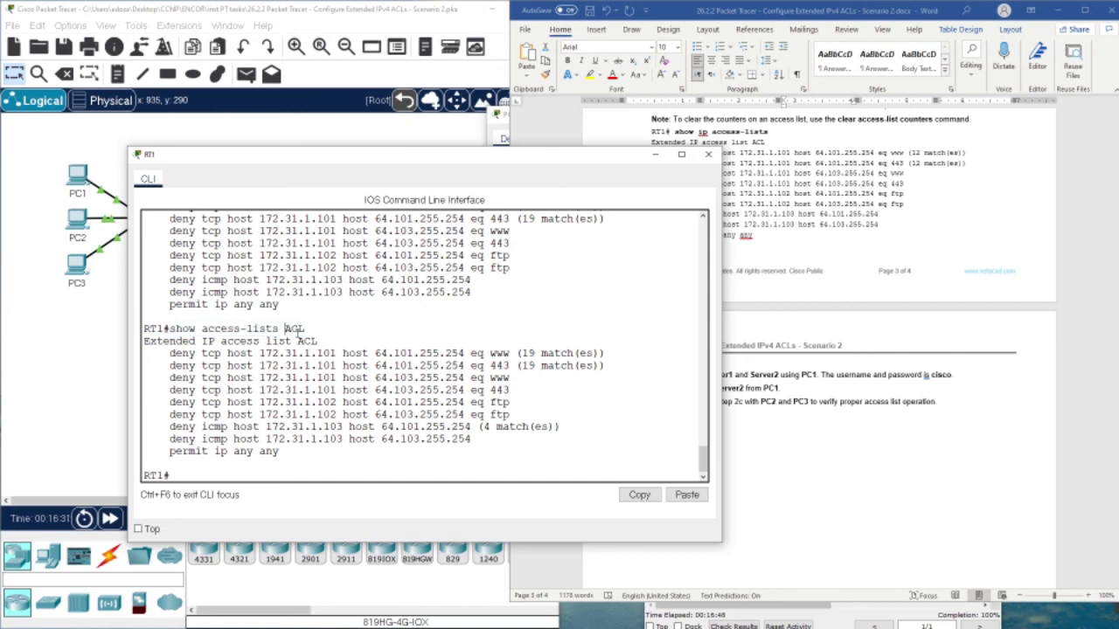
{"action": "left_click", "coordinate": [824, 458]}
{"action": "scroll", "coordinate": [822, 455], "scroll_direction": "down", "scroll_amount": 5}
{"action": "scroll", "coordinate": [819, 451], "scroll_direction": "up", "scroll_amount": 5}
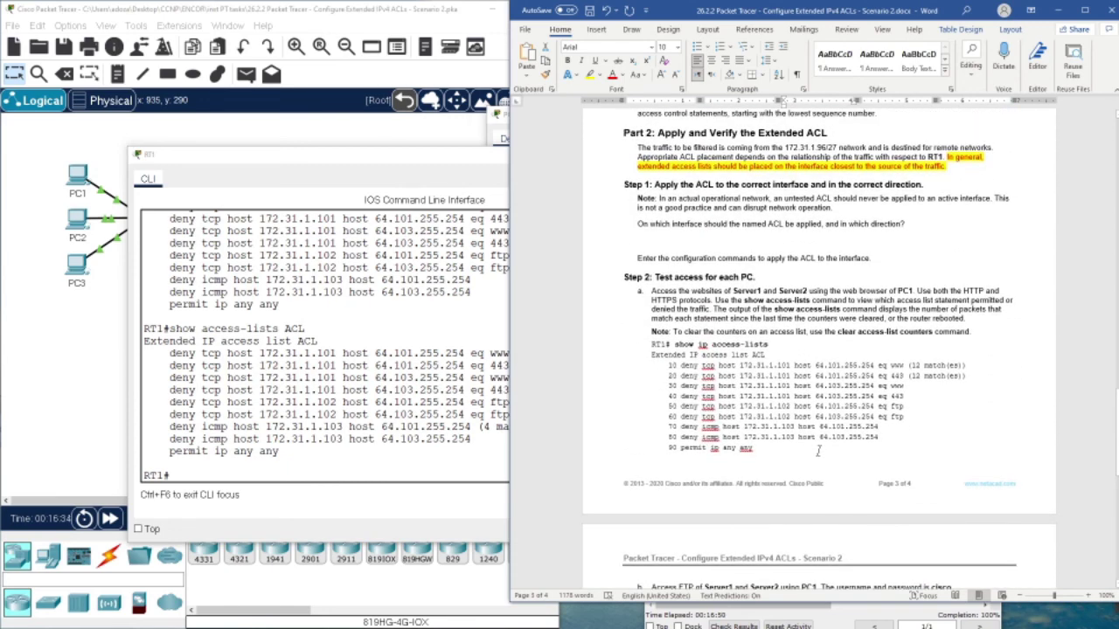